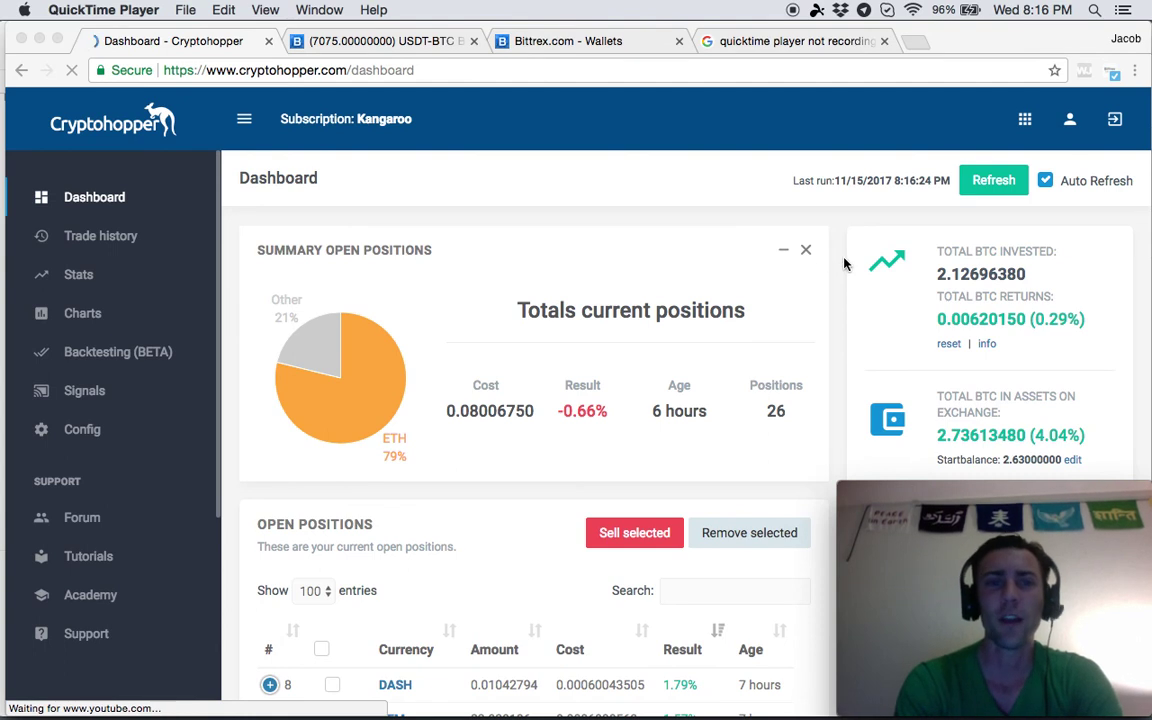
# Bring the browser forward and open the bot's Config page.
pyautogui.scroll(-2, 843, 263)
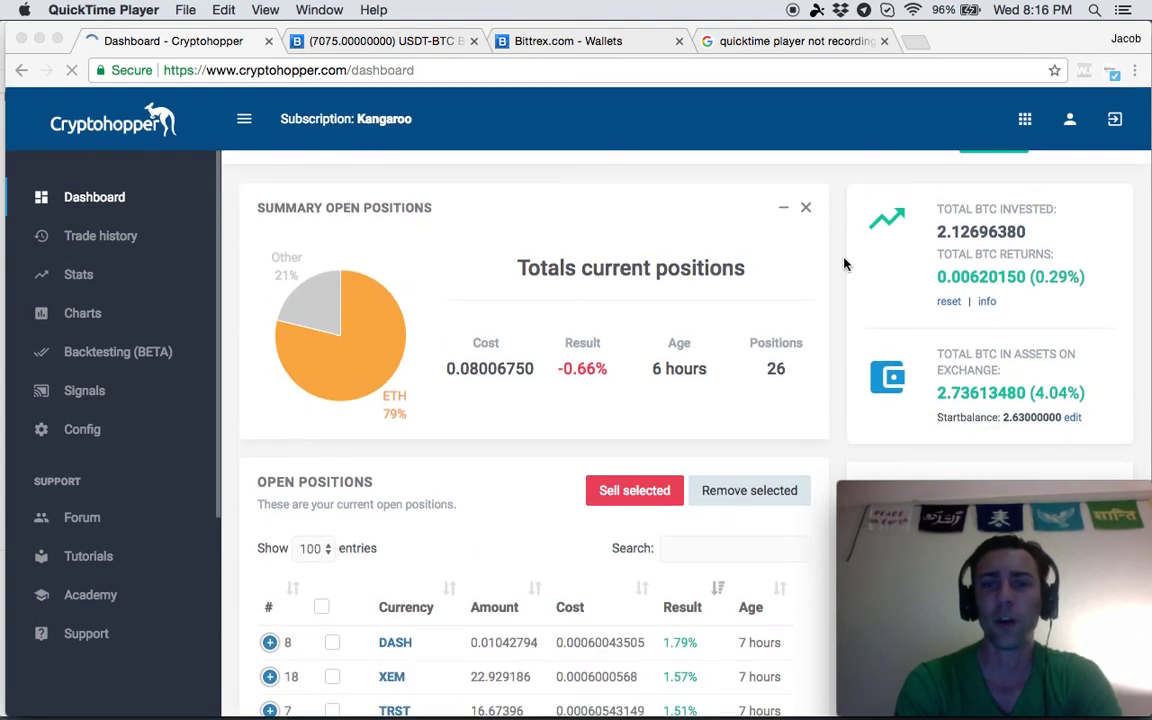
pyautogui.scroll(-3, 843, 263)
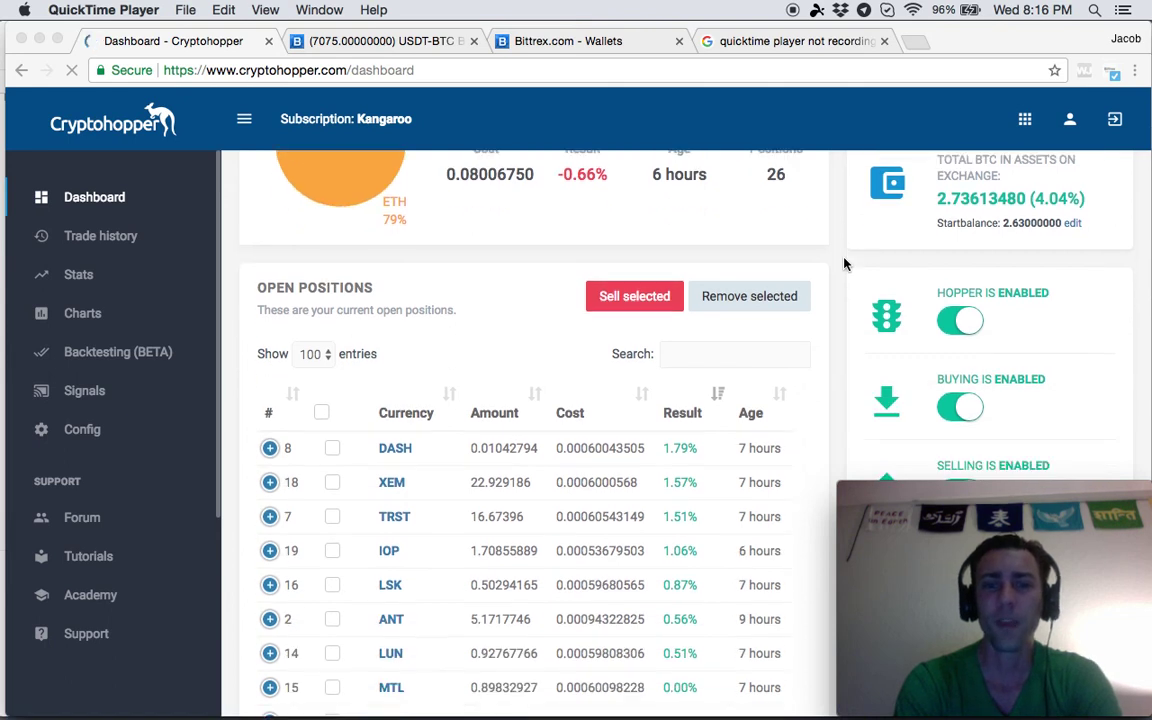
pyautogui.scroll(5, 843, 263)
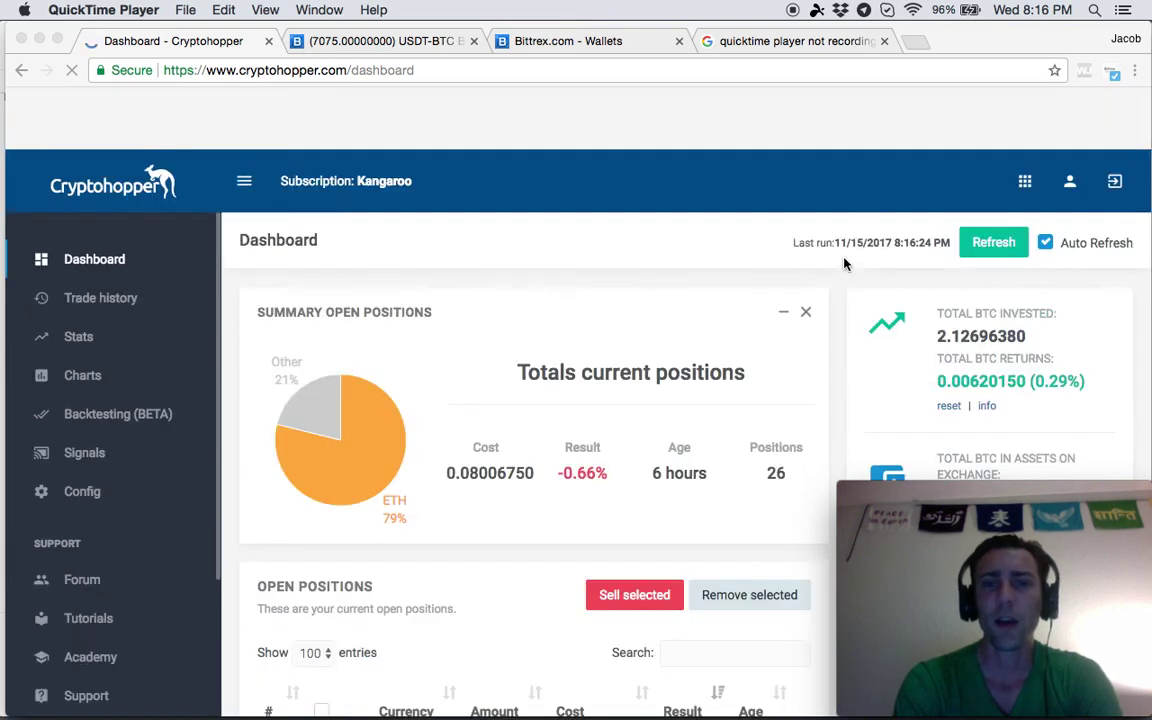
pyautogui.scroll(-3, 663, 501)
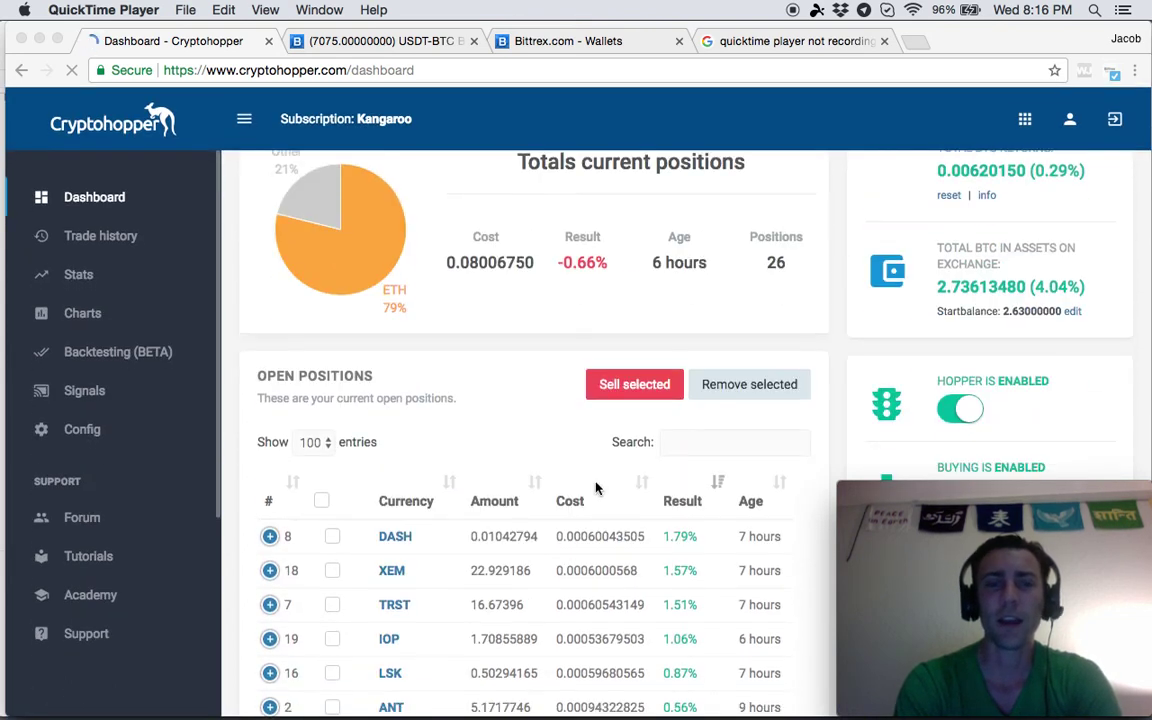
pyautogui.scroll(-3, 596, 488)
pyautogui.scroll(-1, 500, 376)
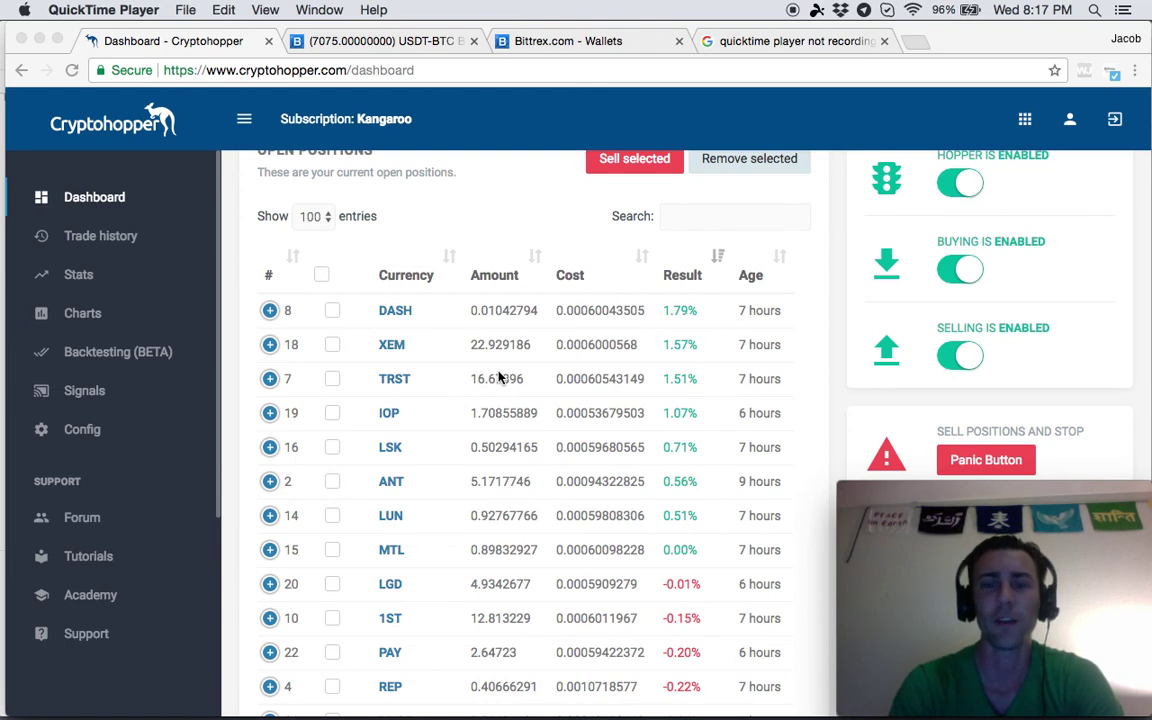
pyautogui.scroll(5, 822, 268)
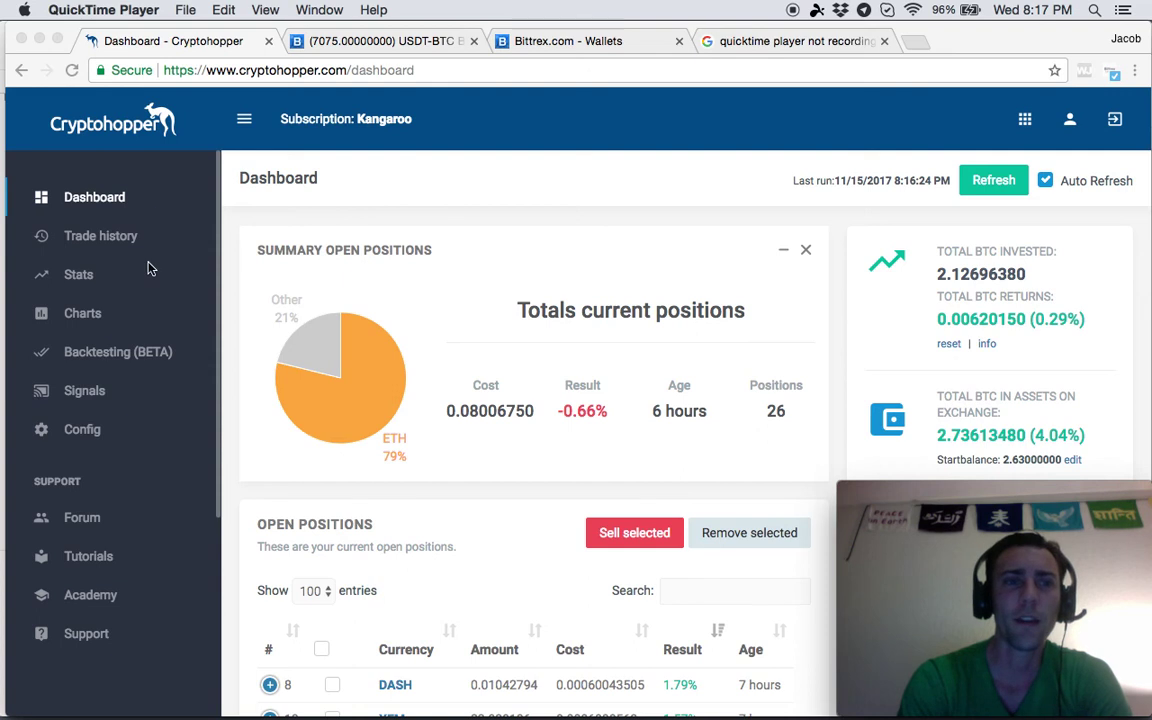
pyautogui.click(145, 200)
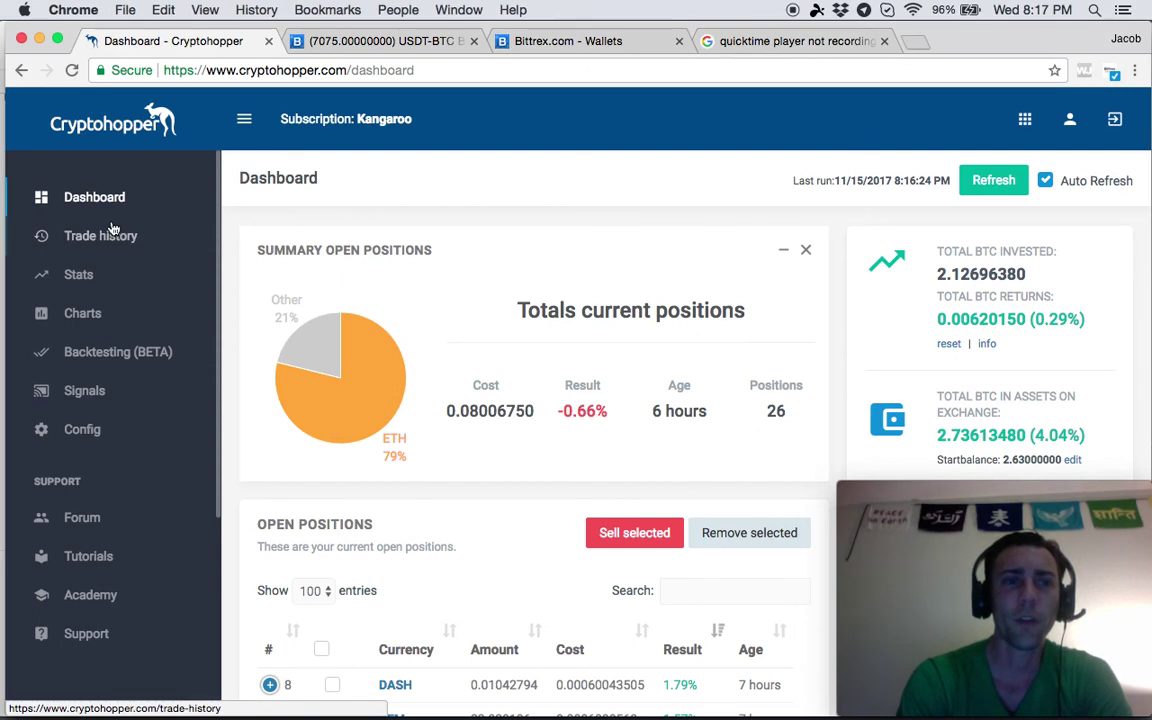
pyautogui.click(88, 430)
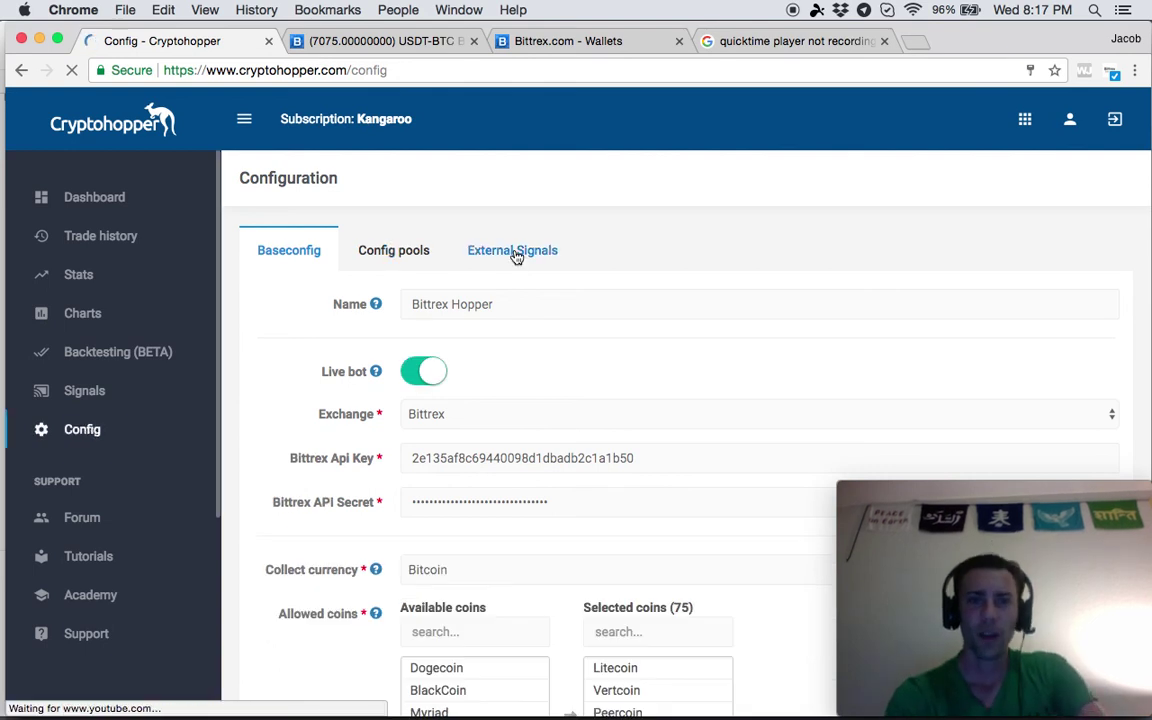
# Review the Baseconfig settings and select GoldCoin in the Available coins list.
pyautogui.scroll(-4, 471, 352)
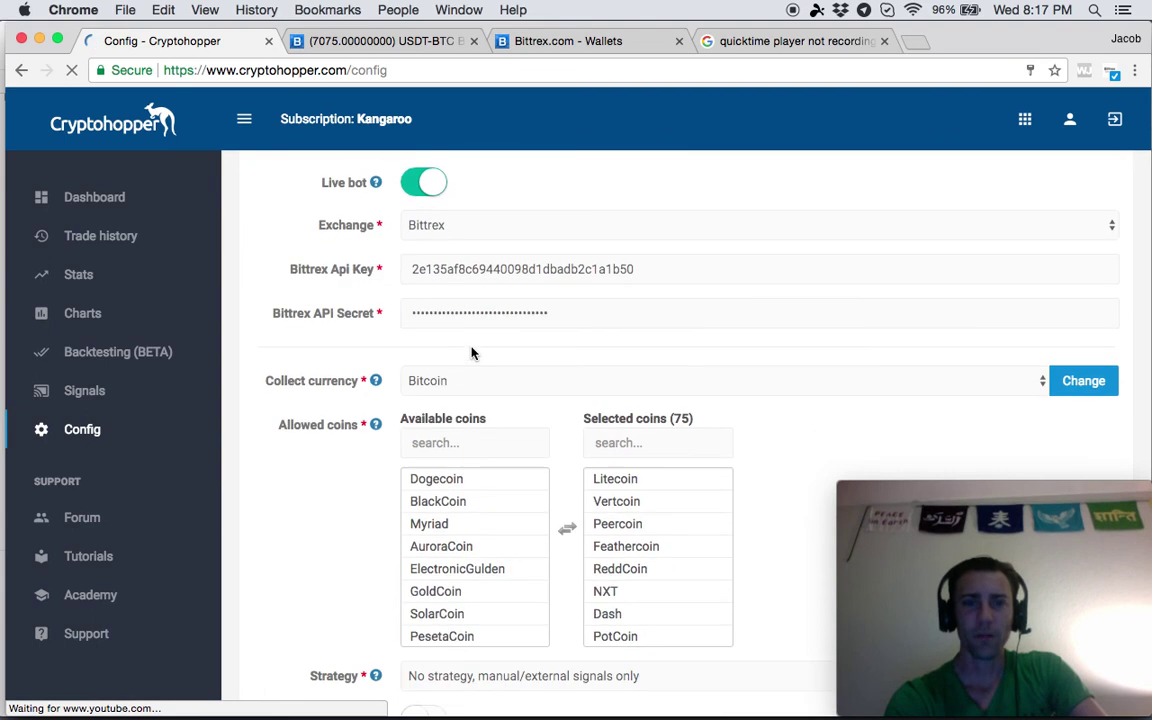
pyautogui.scroll(-3, 472, 352)
pyautogui.scroll(-2, 502, 468)
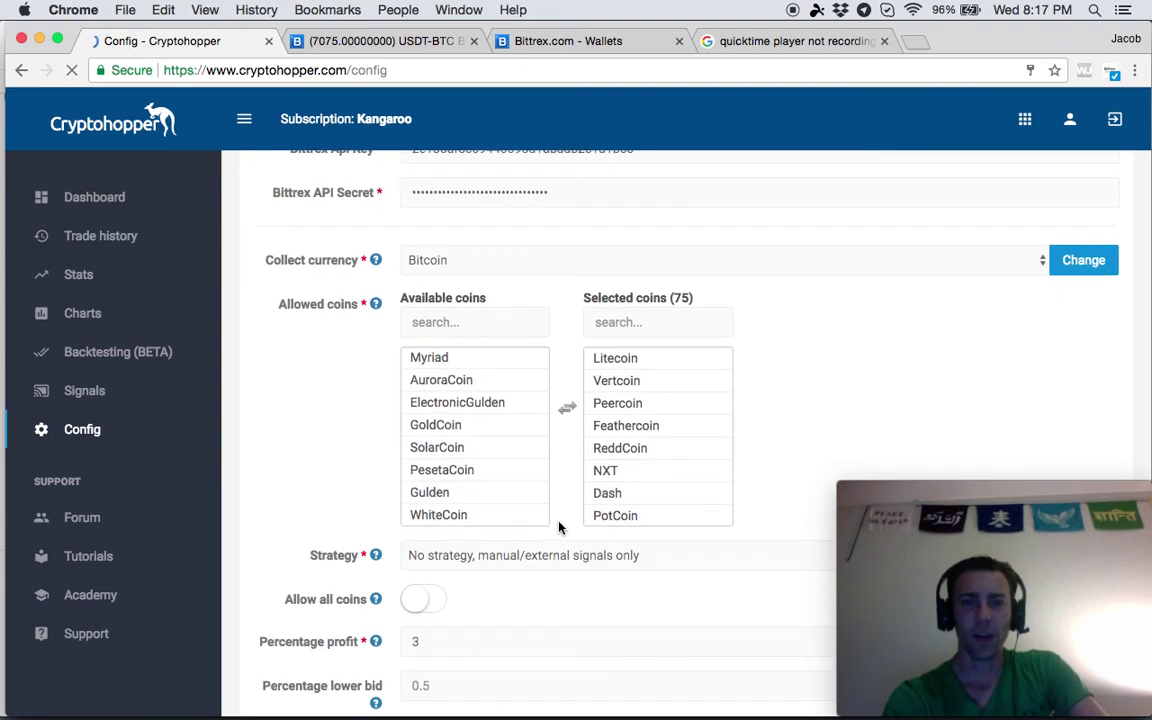
pyautogui.click(658, 388)
pyautogui.scroll(5, 494, 425)
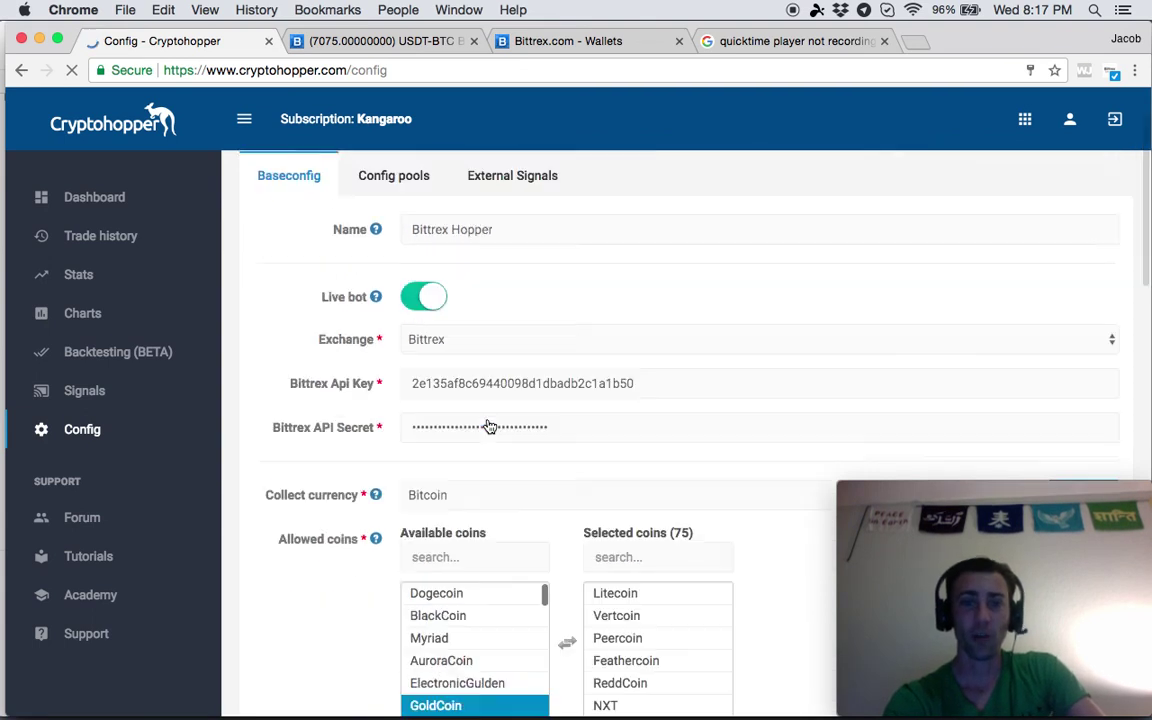
pyautogui.scroll(-5, 321, 607)
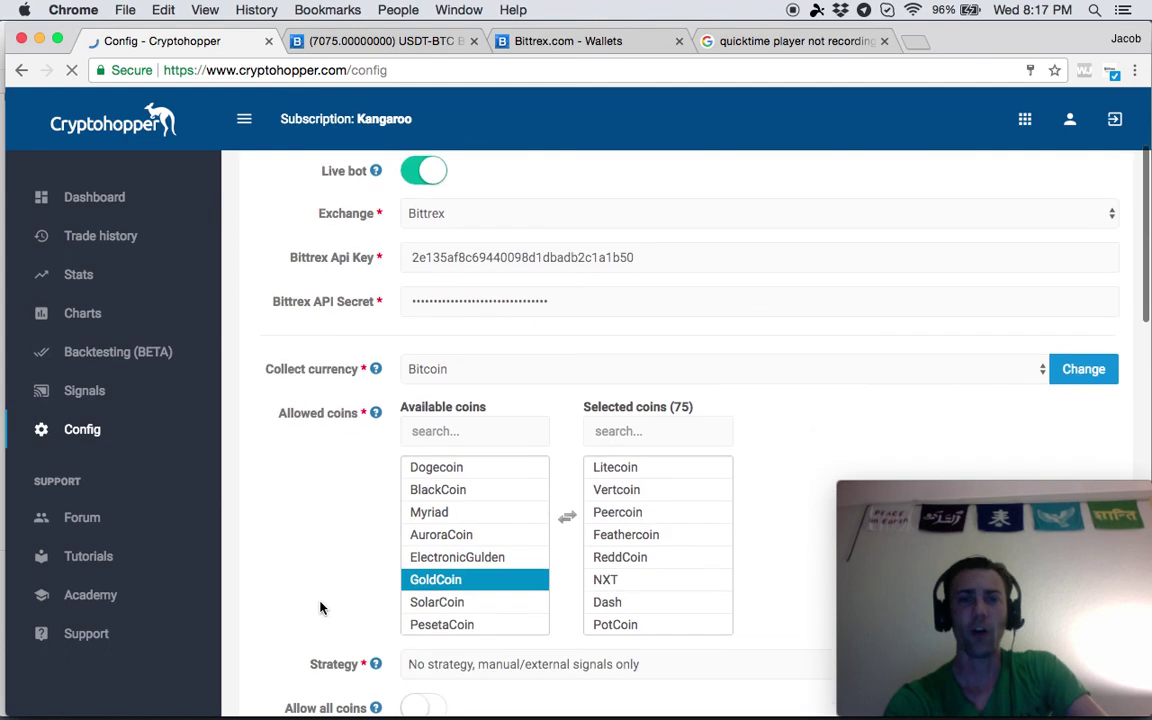
pyautogui.scroll(-2, 321, 607)
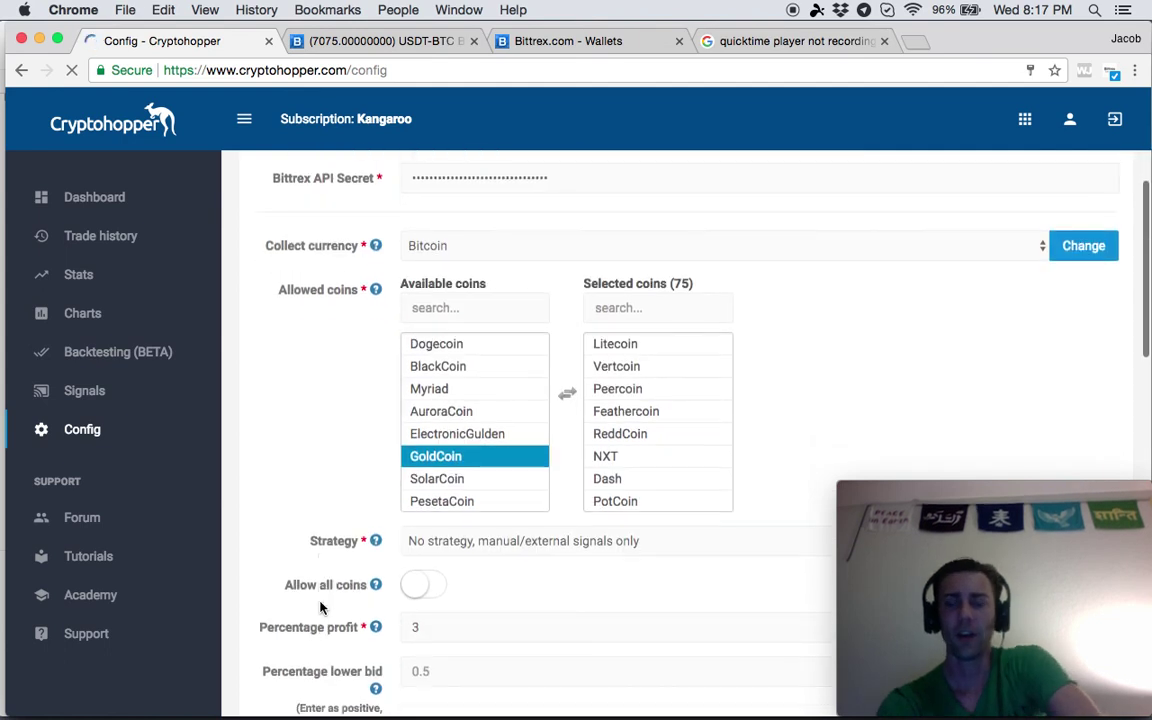
pyautogui.scroll(-2, 320, 607)
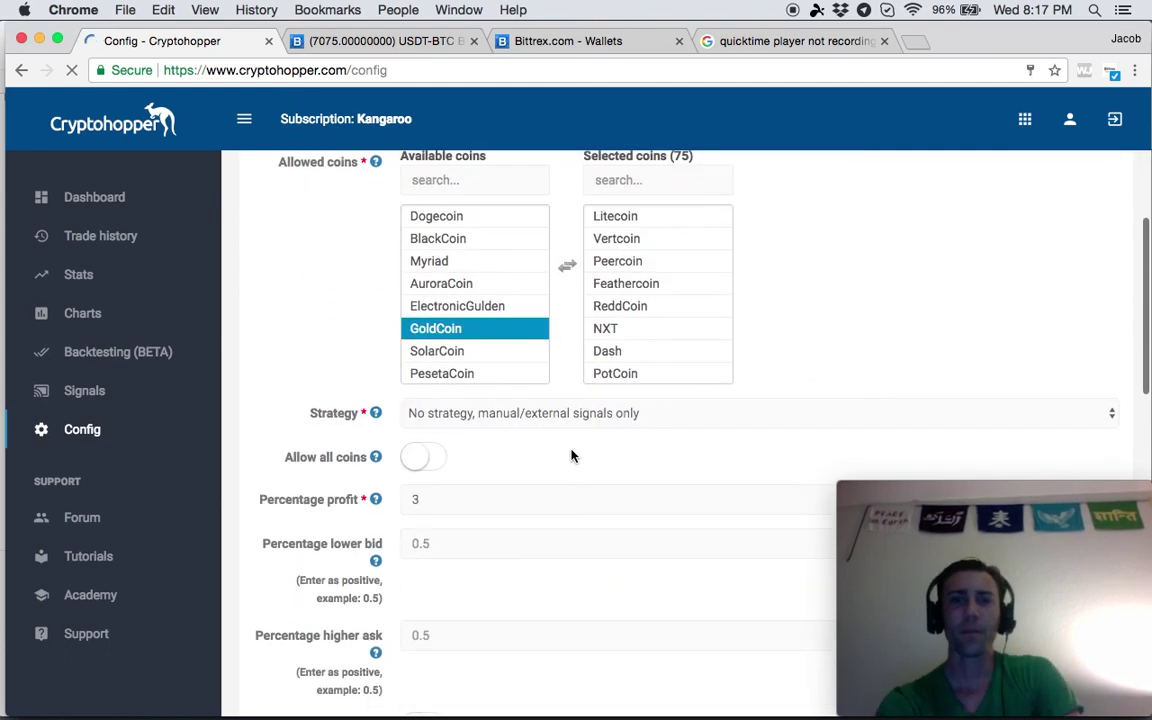
# Step through the 75 Selected coins, including Litecoin, Vertcoin and Dash.
pyautogui.click(615, 473)
pyautogui.click(626, 283)
pyautogui.press('Up')
pyautogui.press('Up')
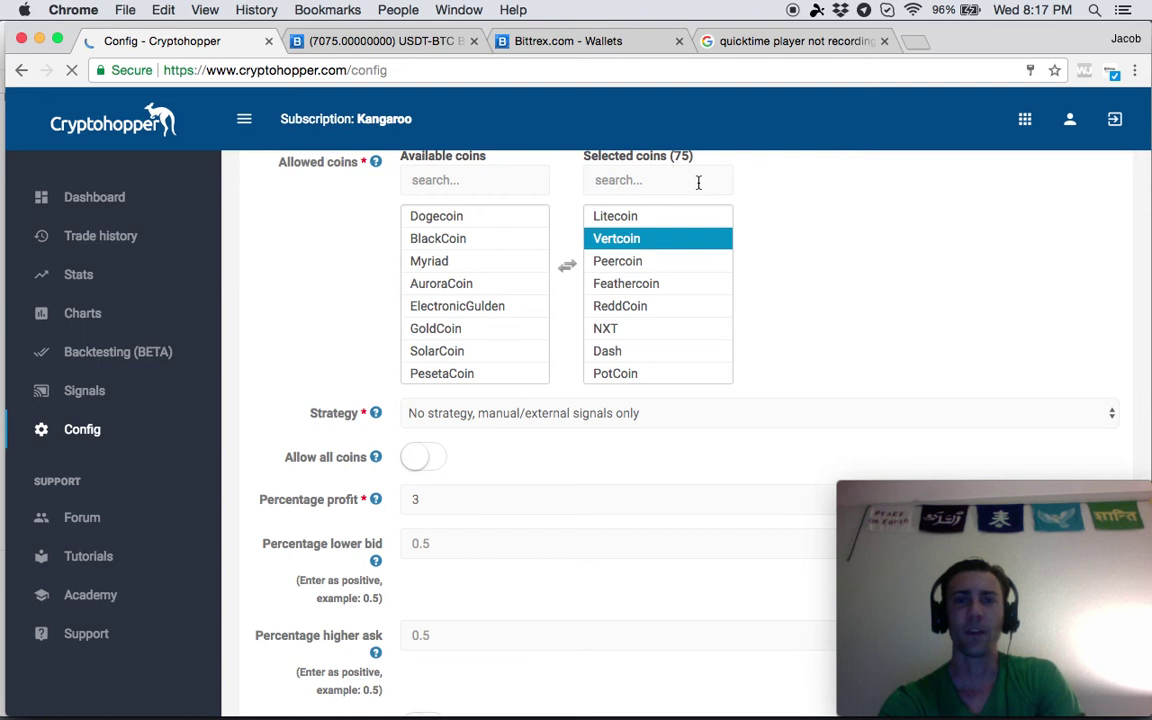
pyautogui.press('Up')
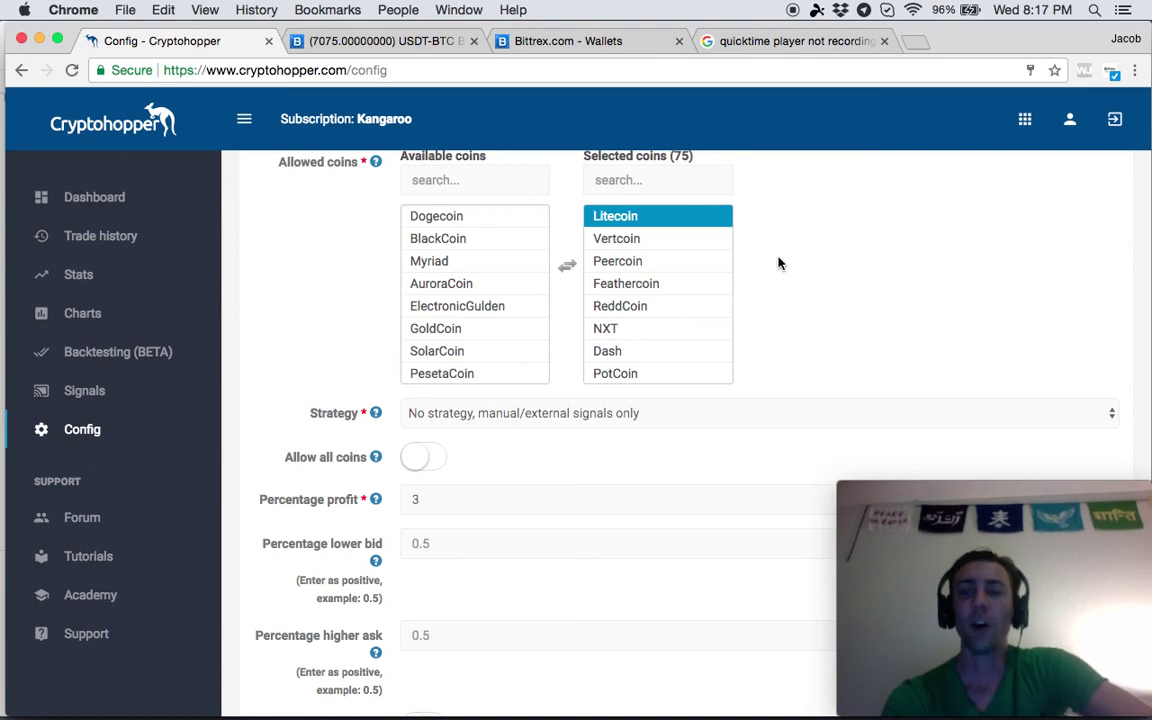
pyautogui.press('Down')
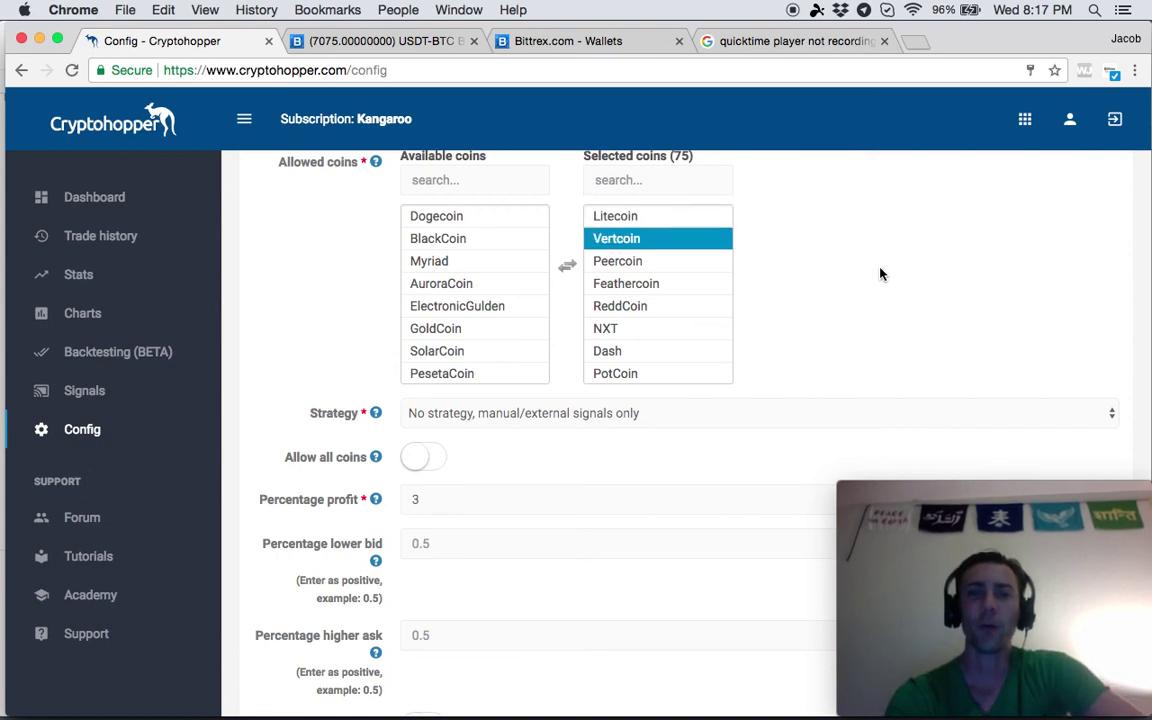
pyautogui.press('Down')
pyautogui.press('Down')
pyautogui.press('Down')
pyautogui.press('Down')
pyautogui.press('Down')
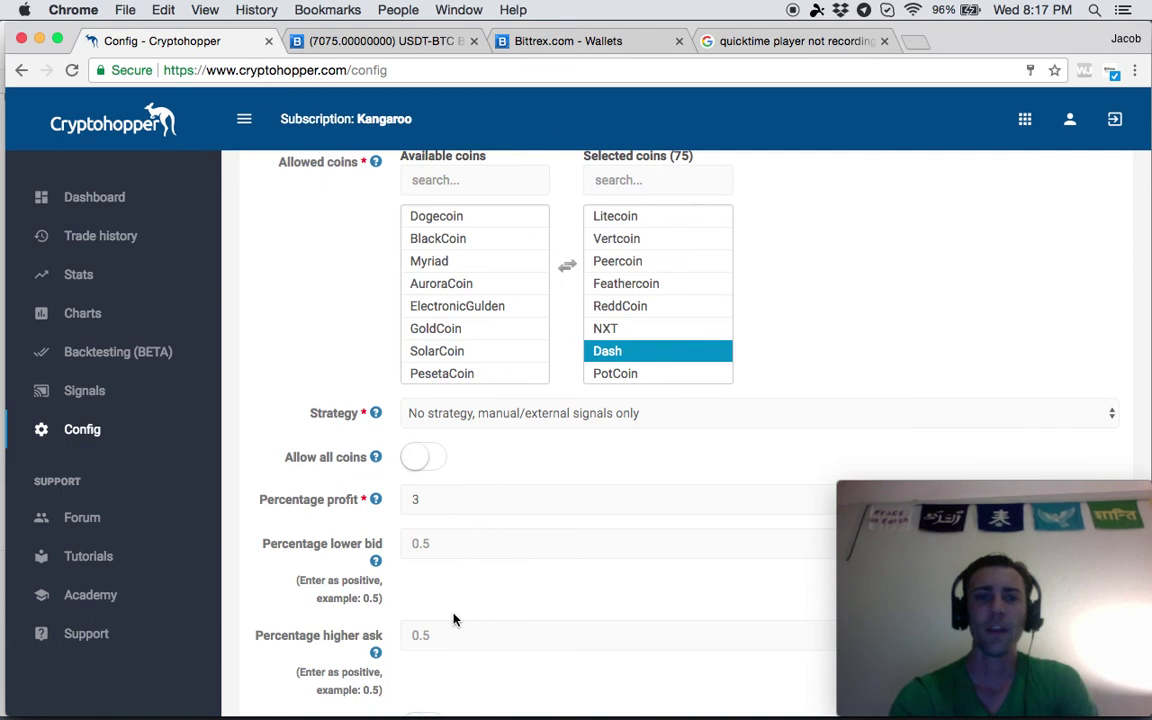
# Check the trading strategy dropdown, leaving the strategy unchanged.
pyautogui.scroll(-1, 406, 499)
pyautogui.scroll(-1, 410, 480)
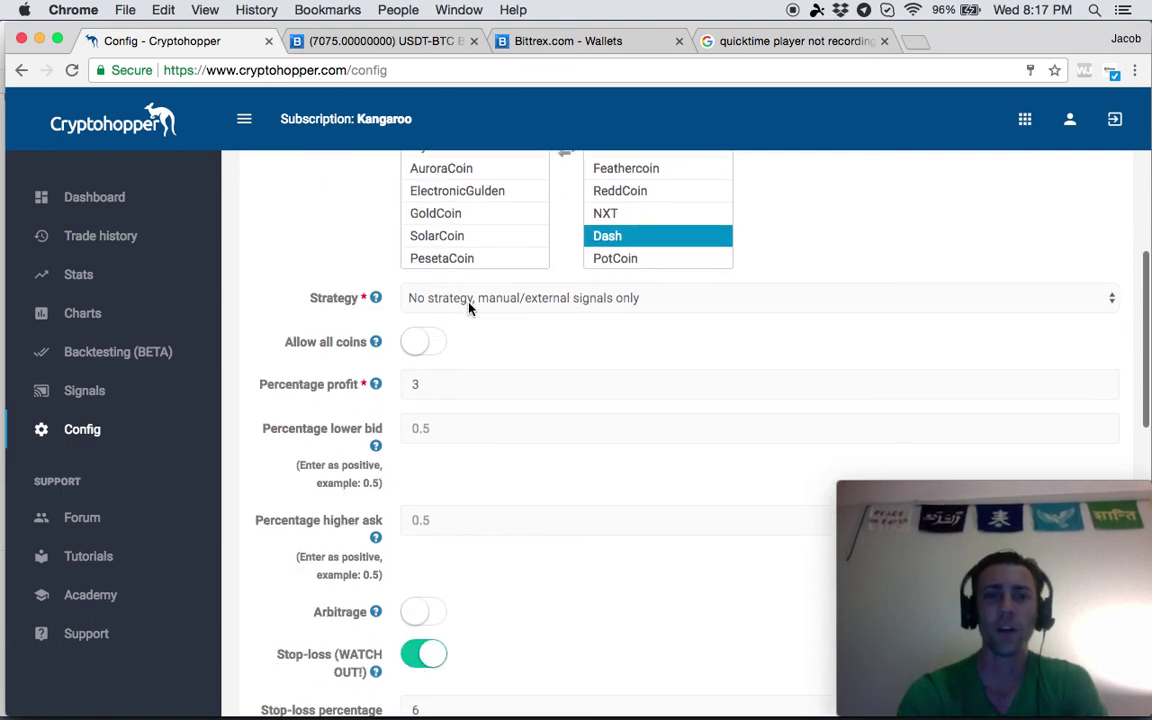
pyautogui.scroll(-1, 460, 300)
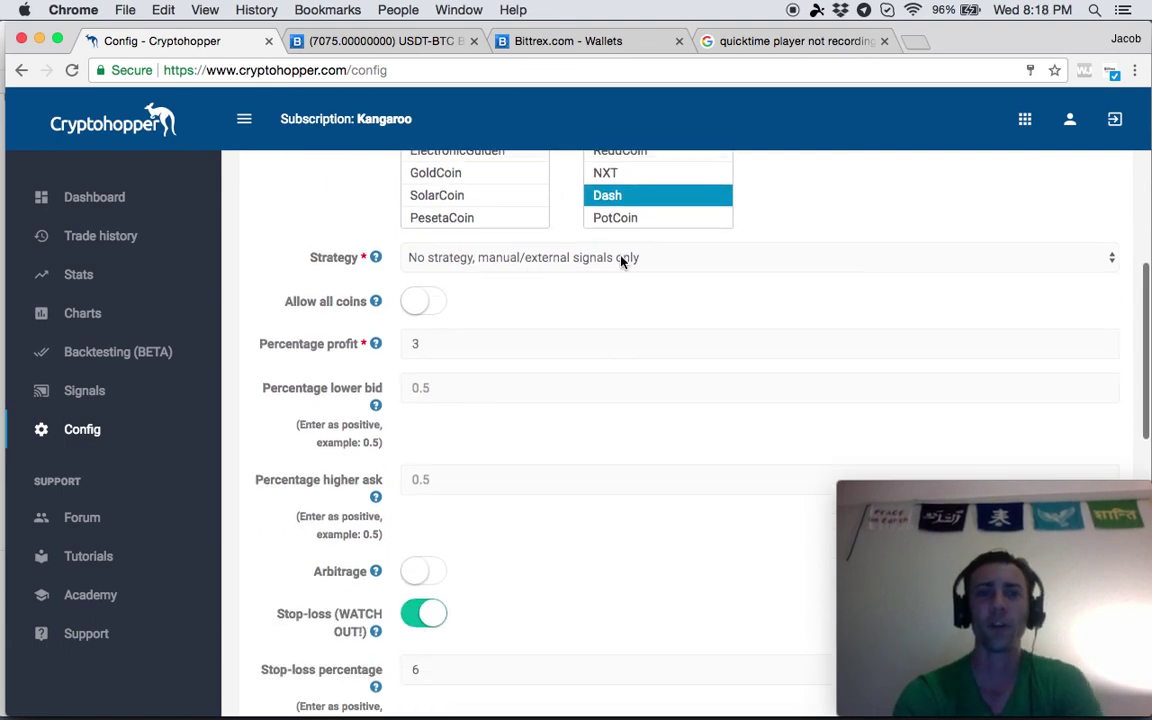
pyautogui.click(1112, 259)
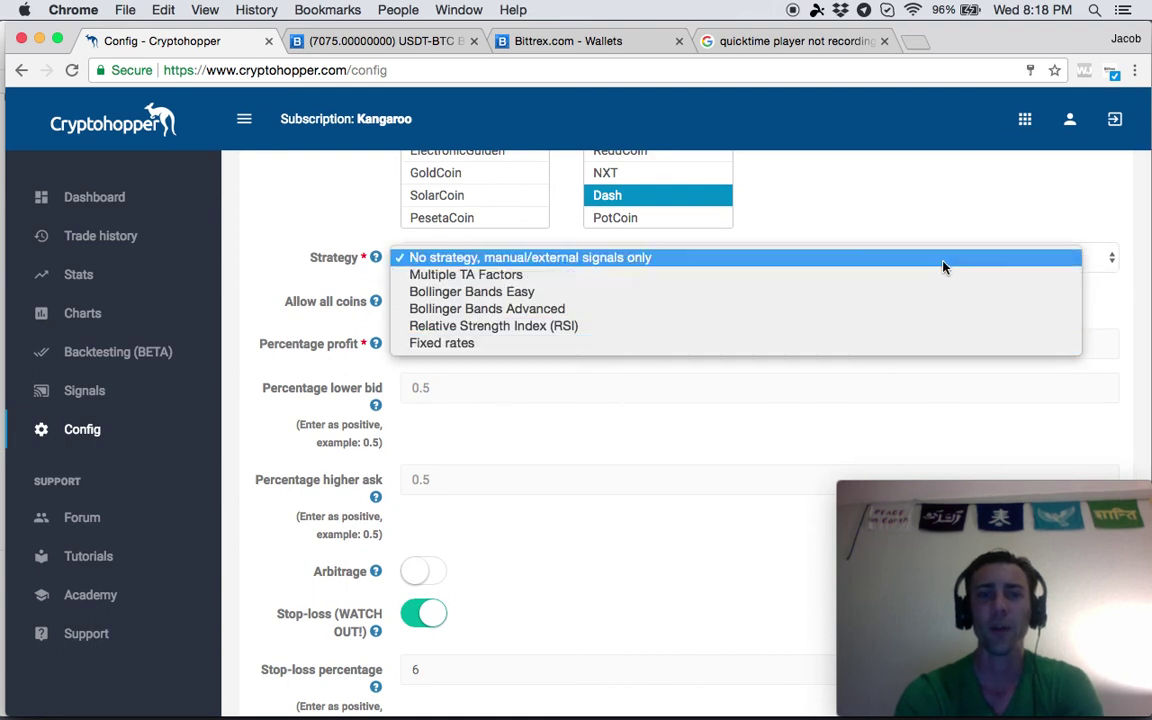
pyautogui.click(1063, 214)
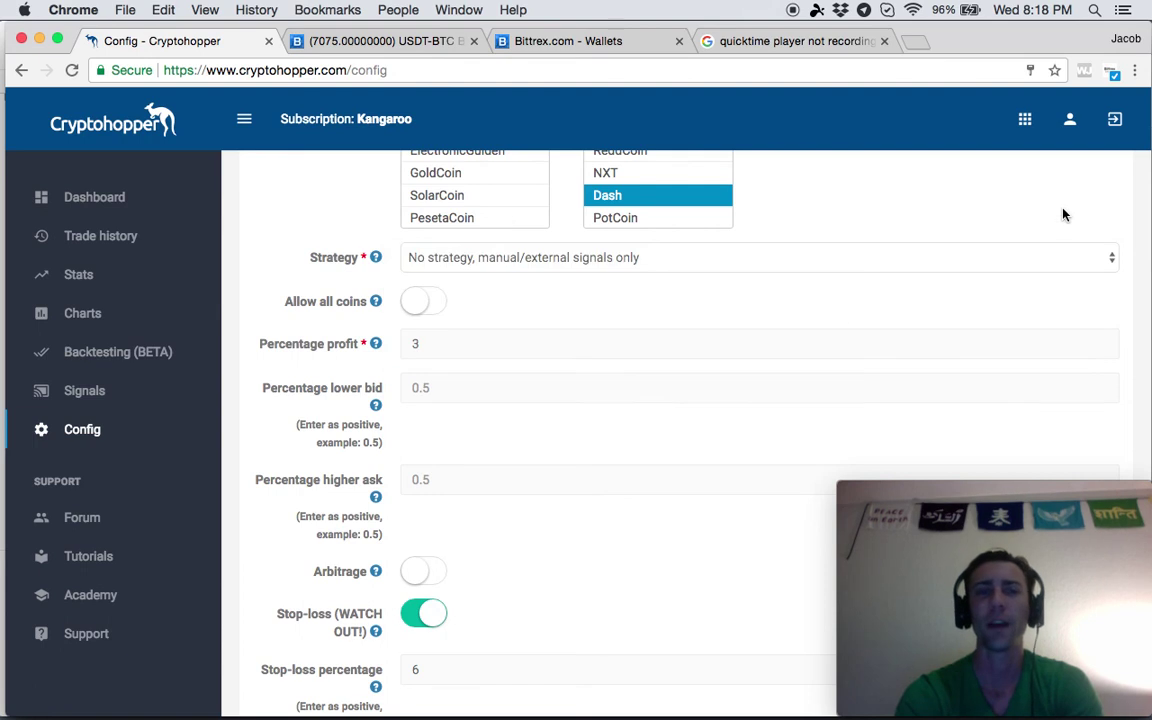
# Review max open positions 200, 49% buy amount and 0.125 BTC maximum allocation.
pyautogui.scroll(-2, 841, 314)
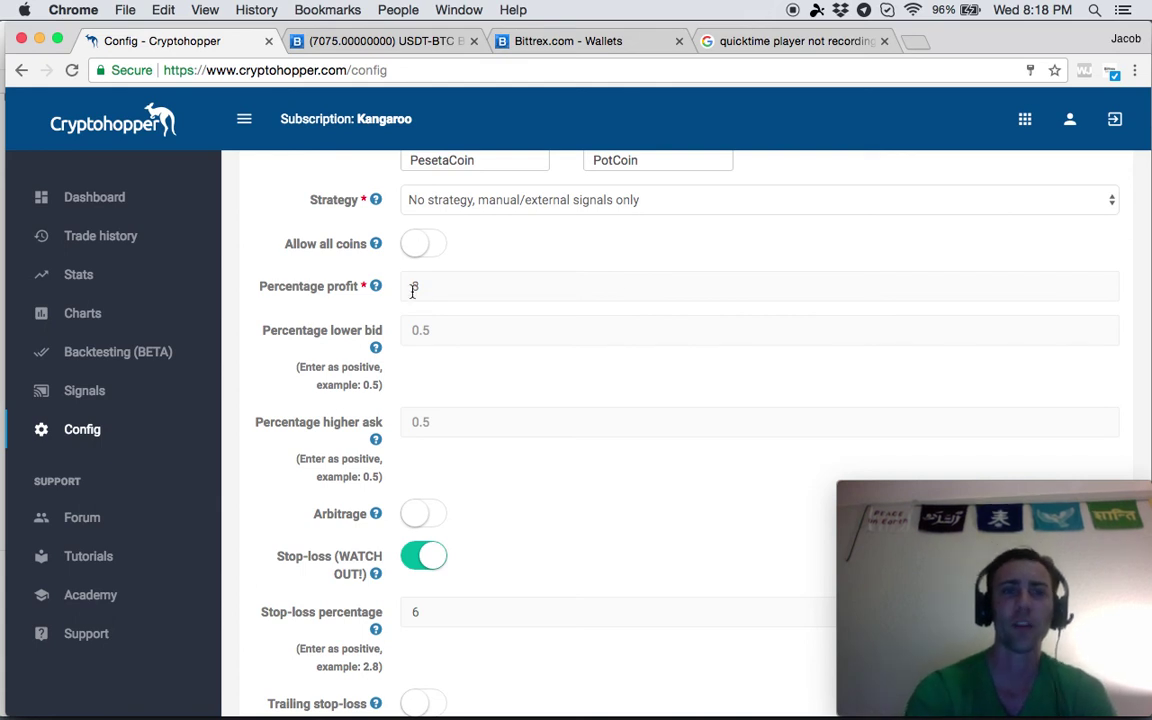
pyautogui.scroll(-5, 498, 413)
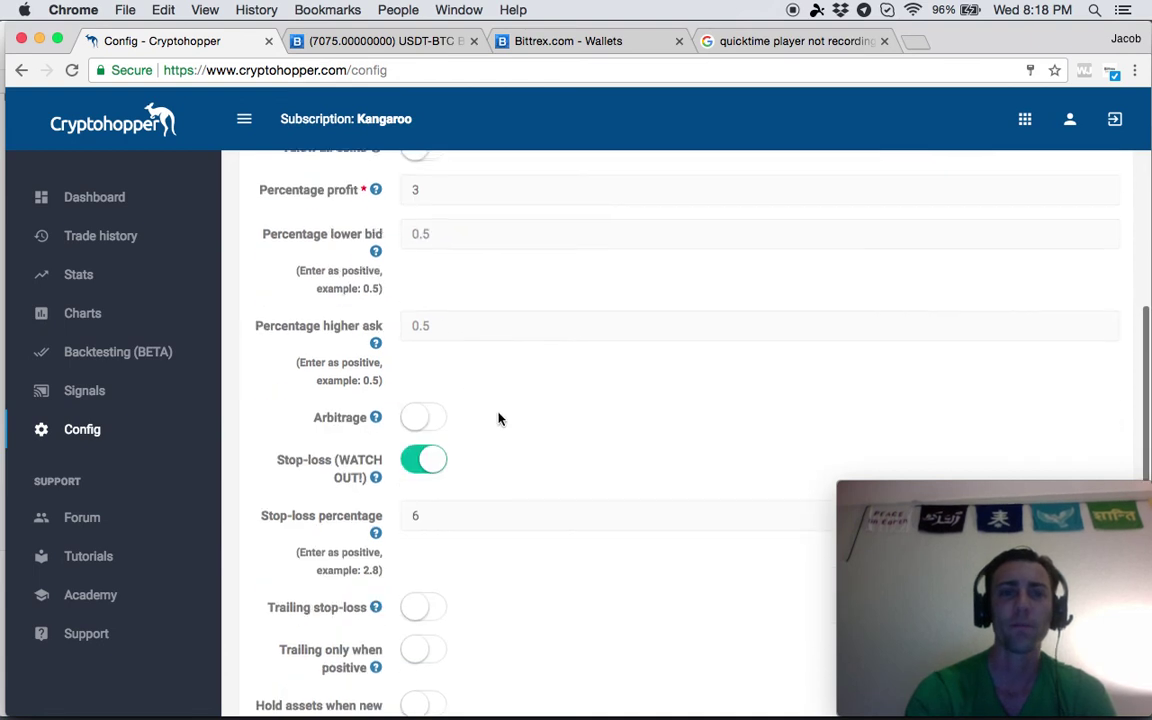
pyautogui.scroll(-1, 450, 340)
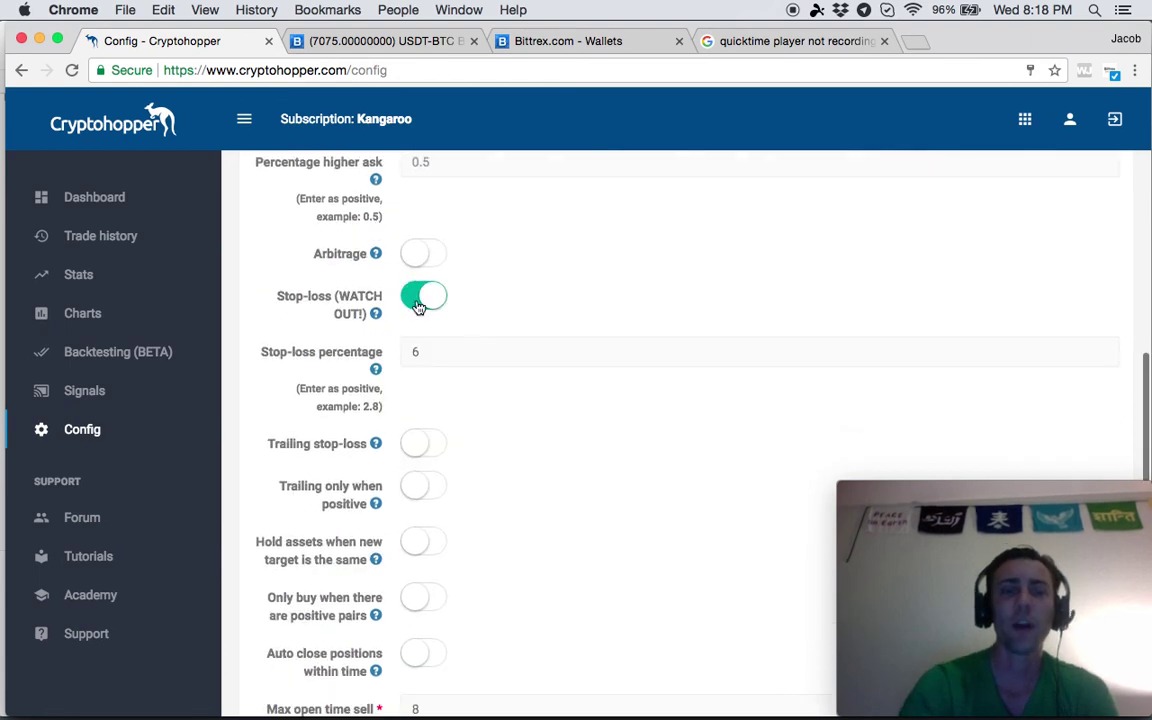
pyautogui.scroll(-9, 425, 362)
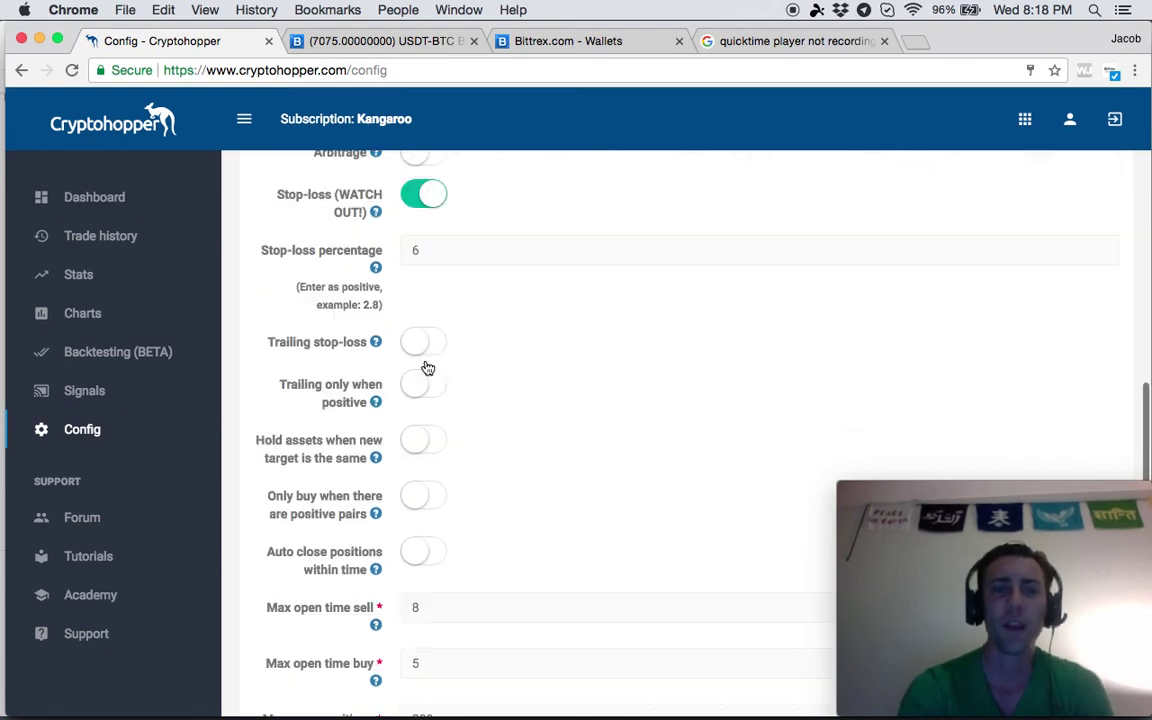
pyautogui.scroll(-5, 510, 392)
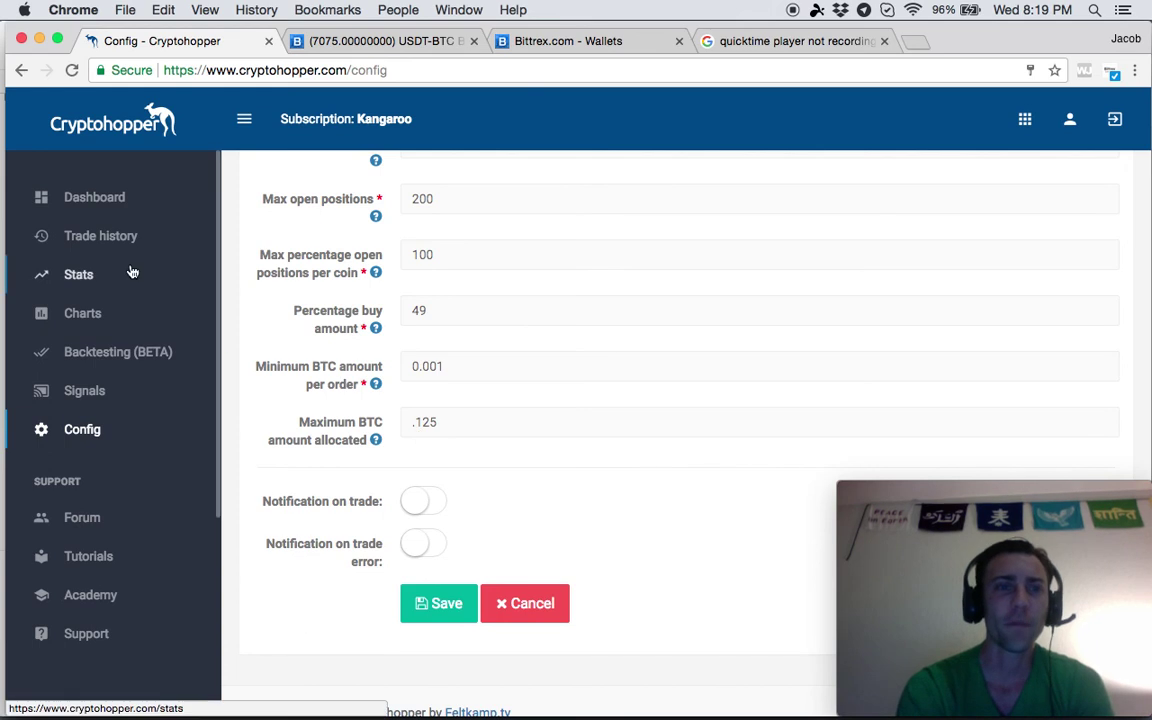
# Show the bot's current external signal subscriptions.
pyautogui.scroll(15, 329, 314)
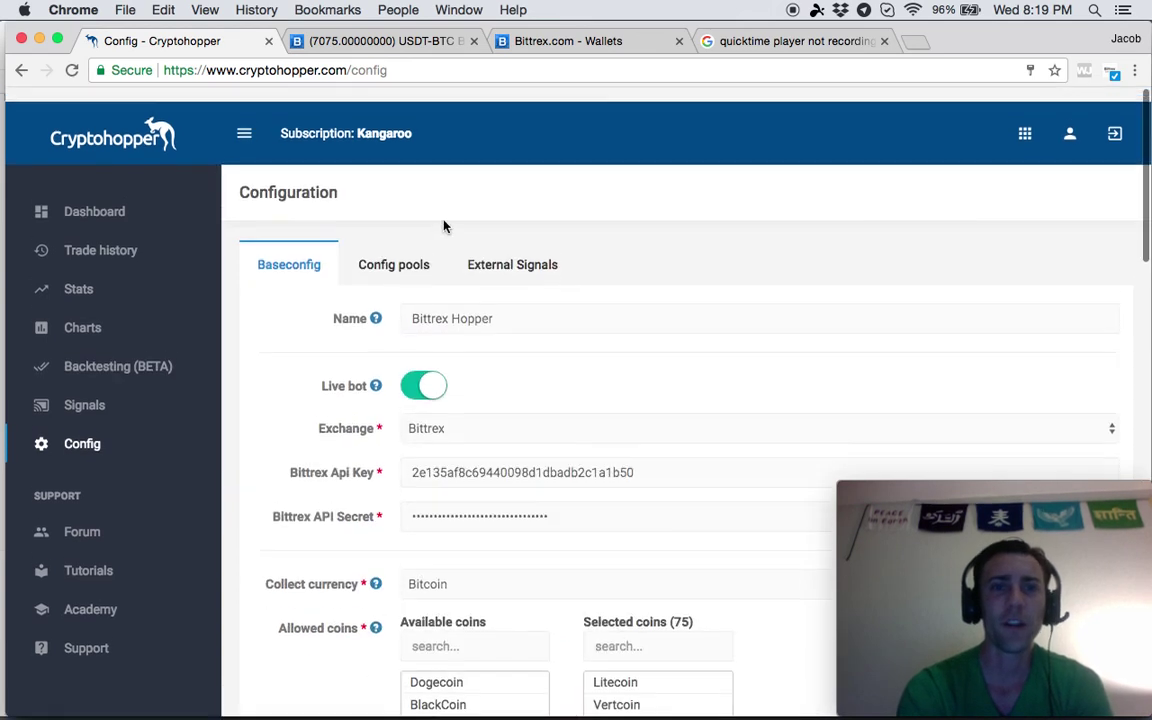
pyautogui.click(514, 253)
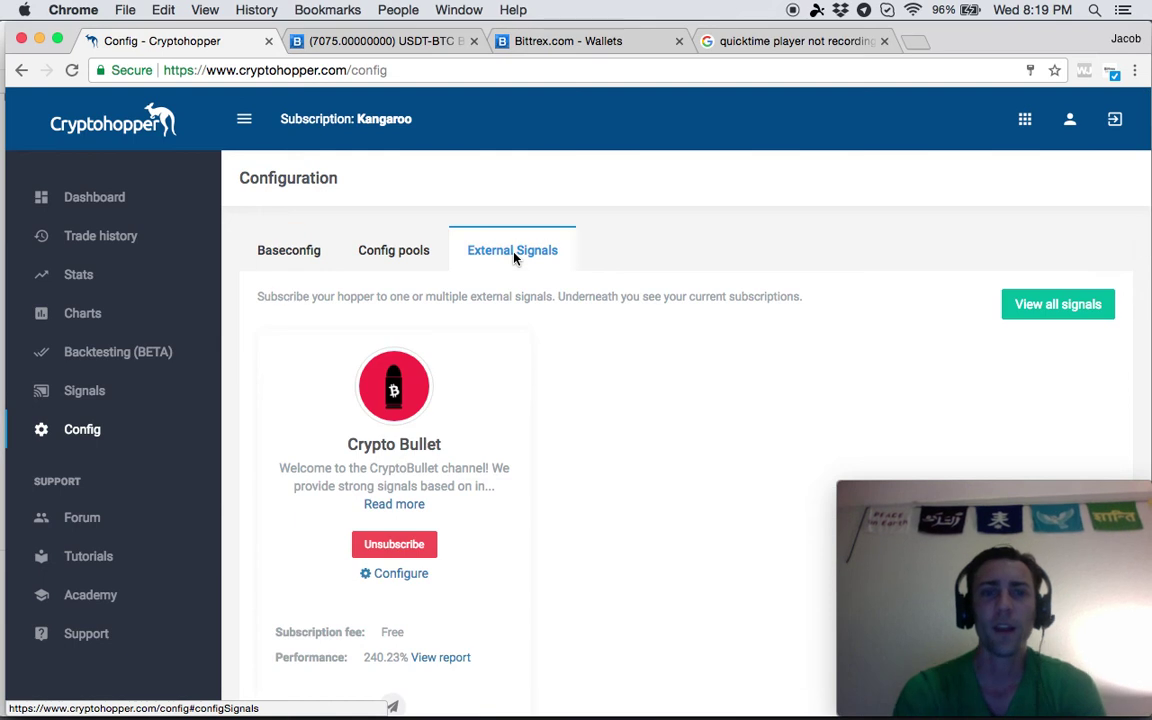
pyautogui.scroll(-2, 449, 365)
pyautogui.scroll(2, 496, 290)
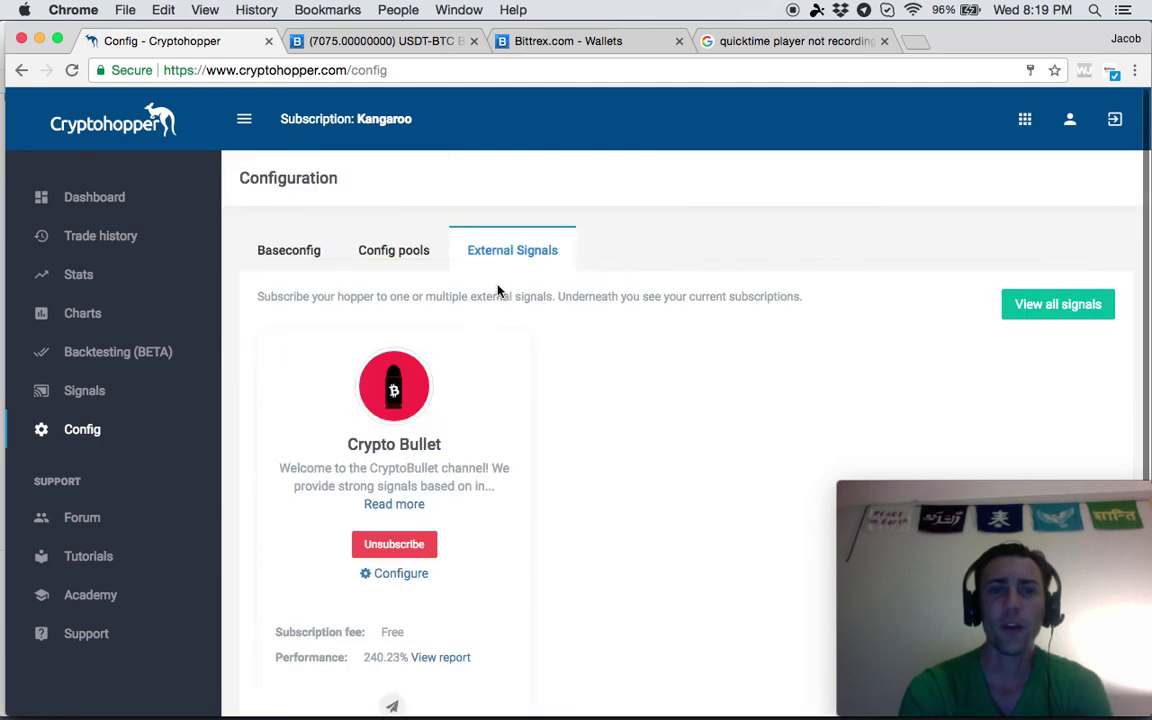
pyautogui.scroll(-2, 496, 290)
pyautogui.scroll(3, 498, 290)
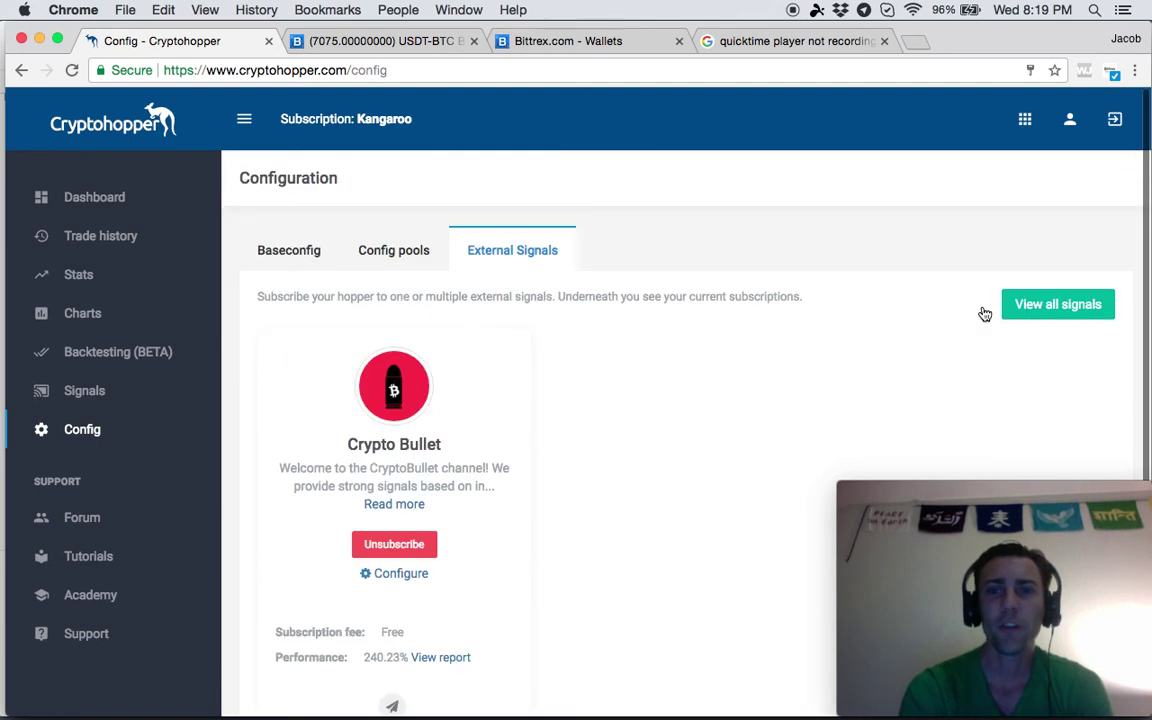
# Browse the full list of available external signals for Bittrex.
pyautogui.click(1024, 302)
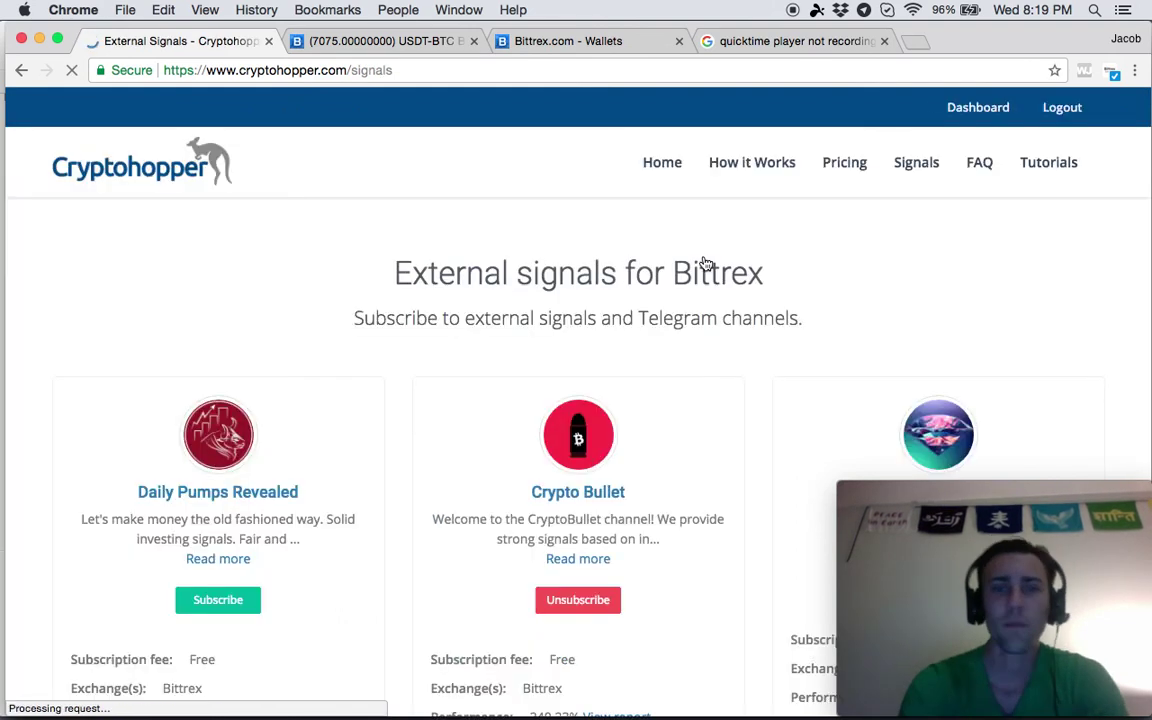
pyautogui.scroll(-3, 689, 261)
pyautogui.scroll(-2, 360, 334)
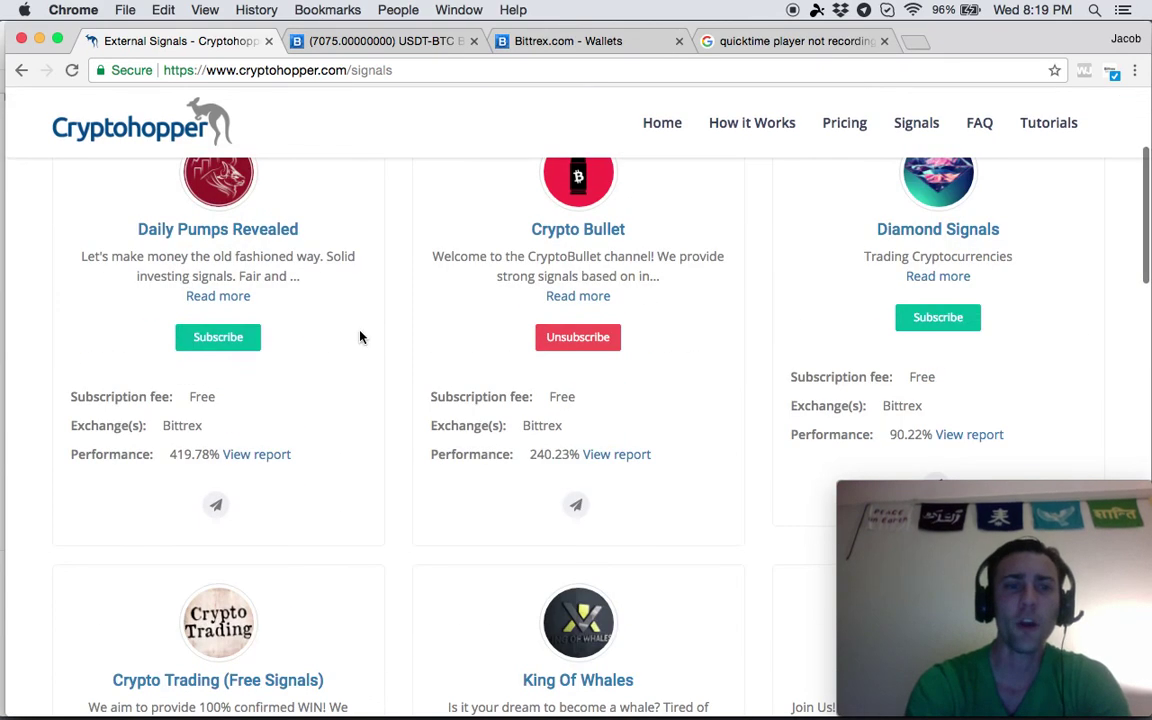
pyautogui.scroll(1, 195, 337)
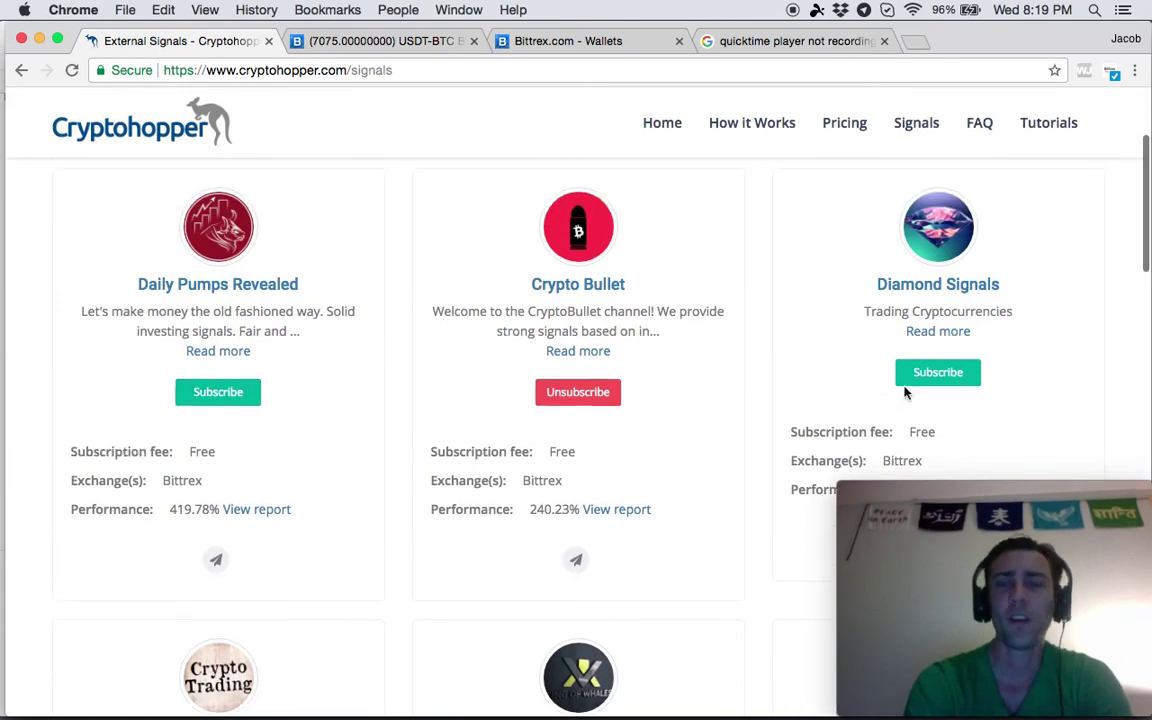
pyautogui.scroll(-2, 905, 400)
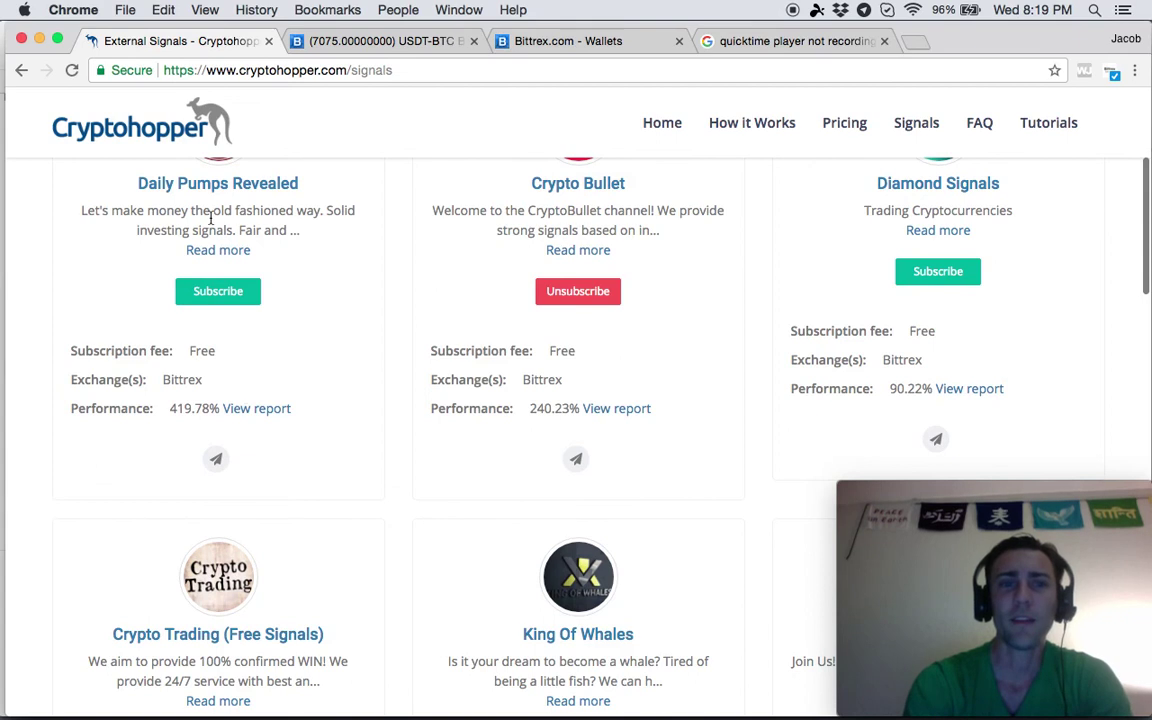
pyautogui.scroll(-1, 560, 330)
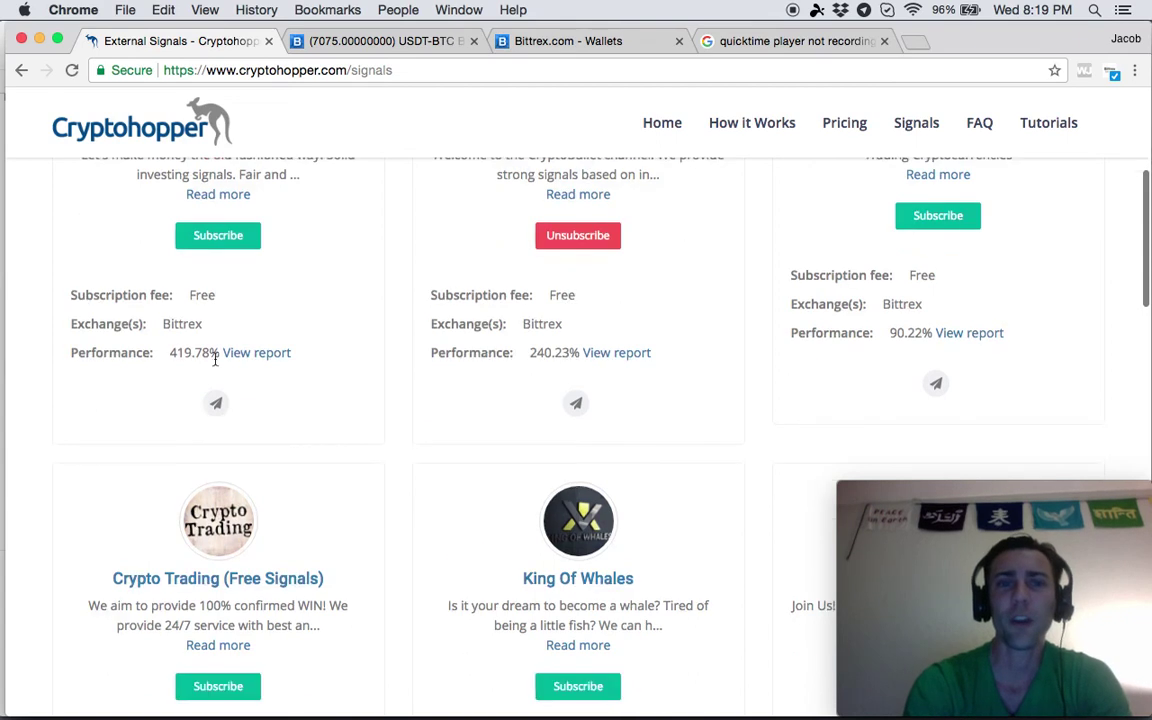
pyautogui.scroll(3, 240, 340)
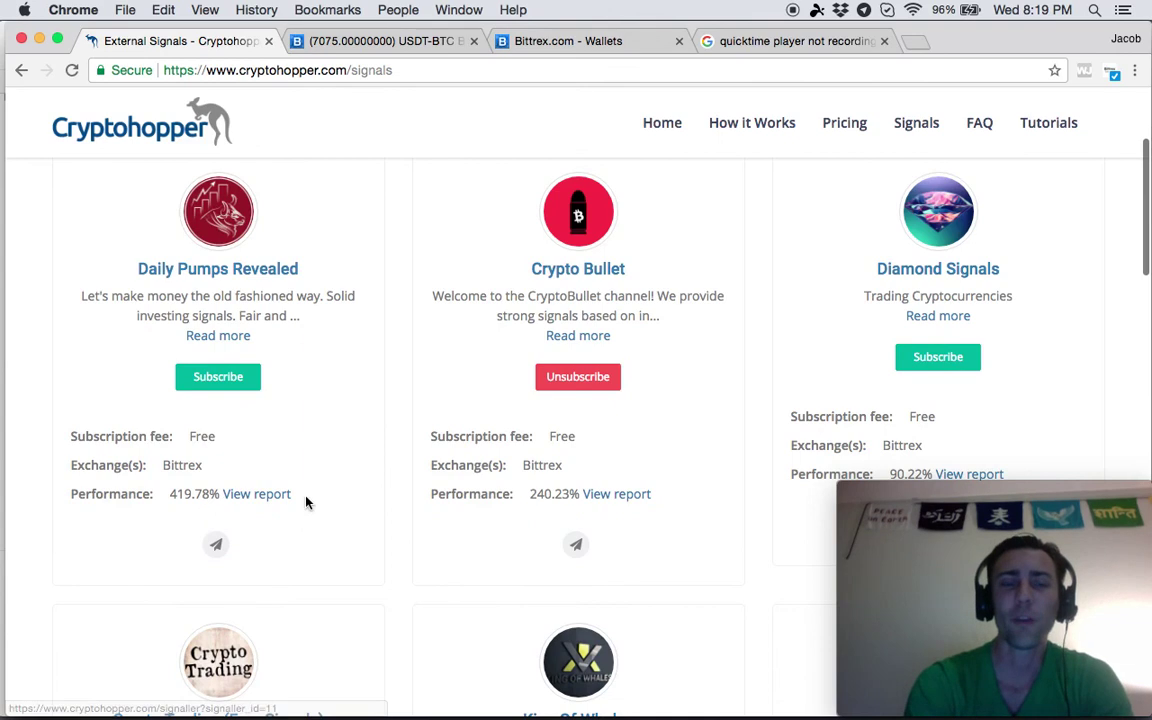
pyautogui.scroll(-2, 307, 502)
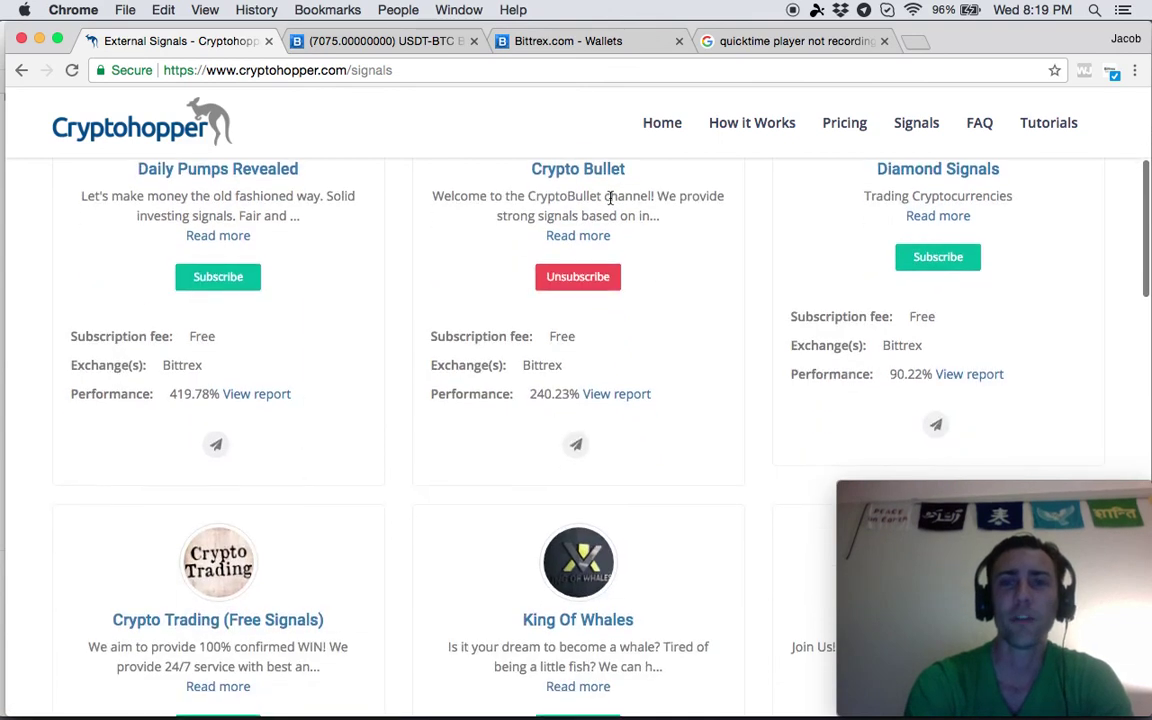
pyautogui.scroll(-5, 532, 200)
pyautogui.scroll(-2, 540, 425)
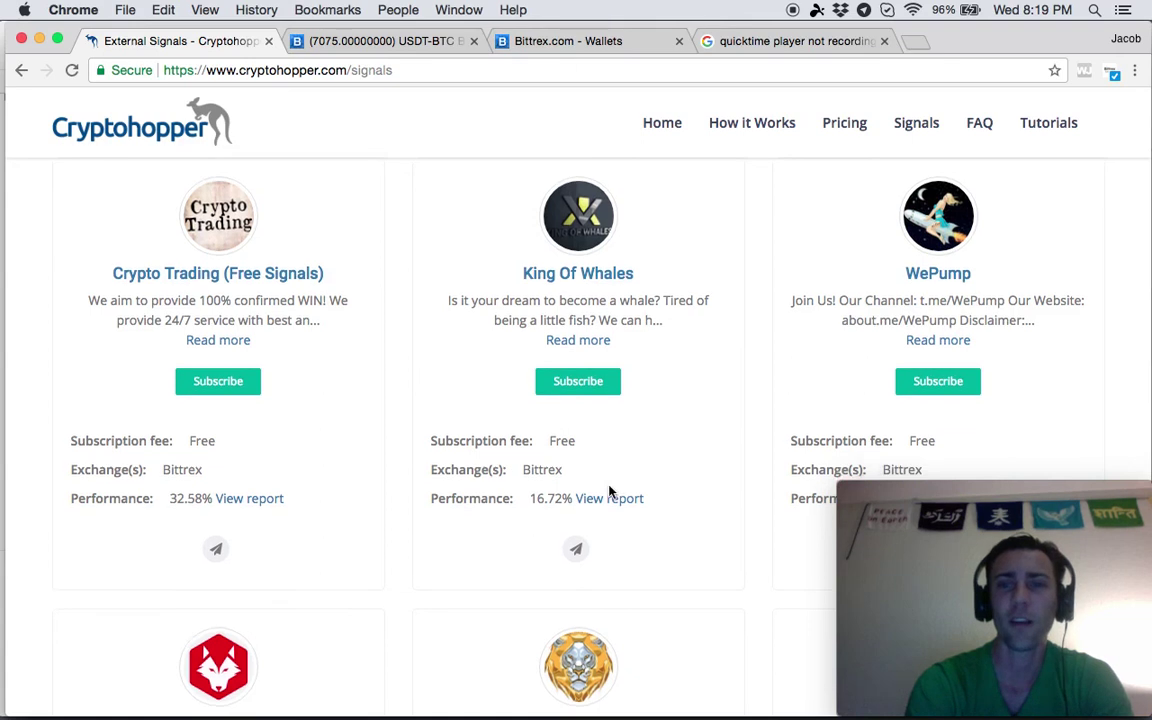
# Open the Daily Pumps Revealed report: 47 signals, 419.78% performance, 132 subscribers.
pyautogui.scroll(-8, 547, 436)
pyautogui.scroll(-6, 611, 493)
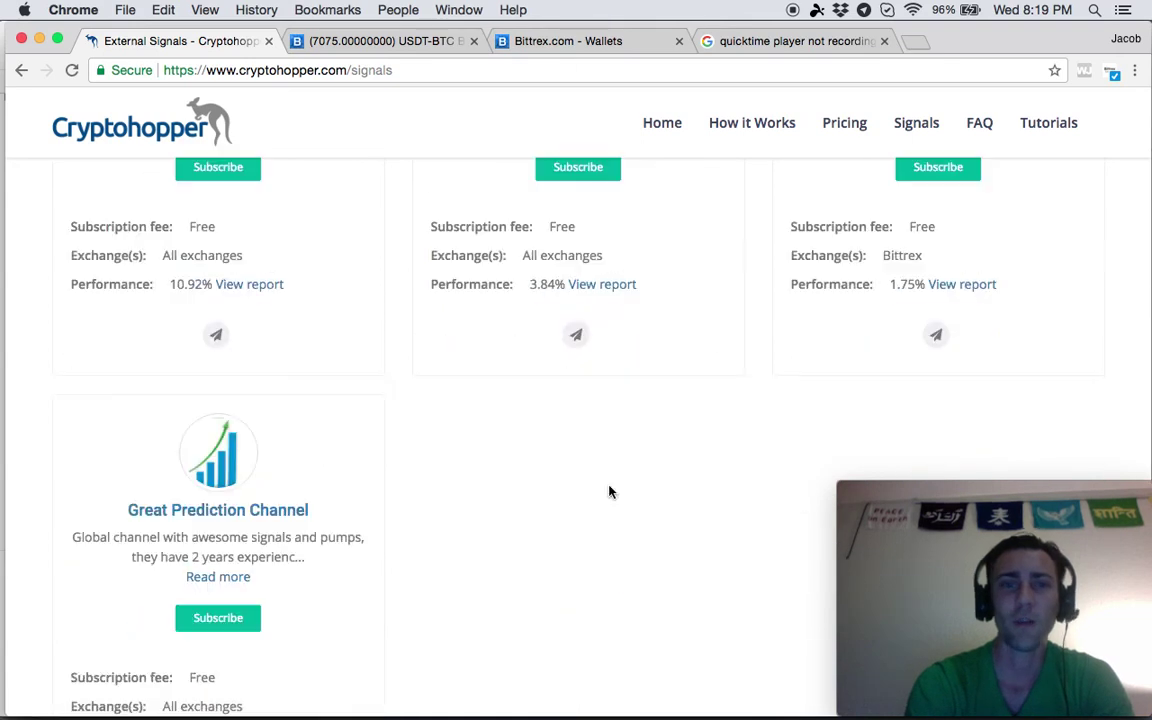
pyautogui.scroll(-1, 610, 490)
pyautogui.scroll(-3, 610, 491)
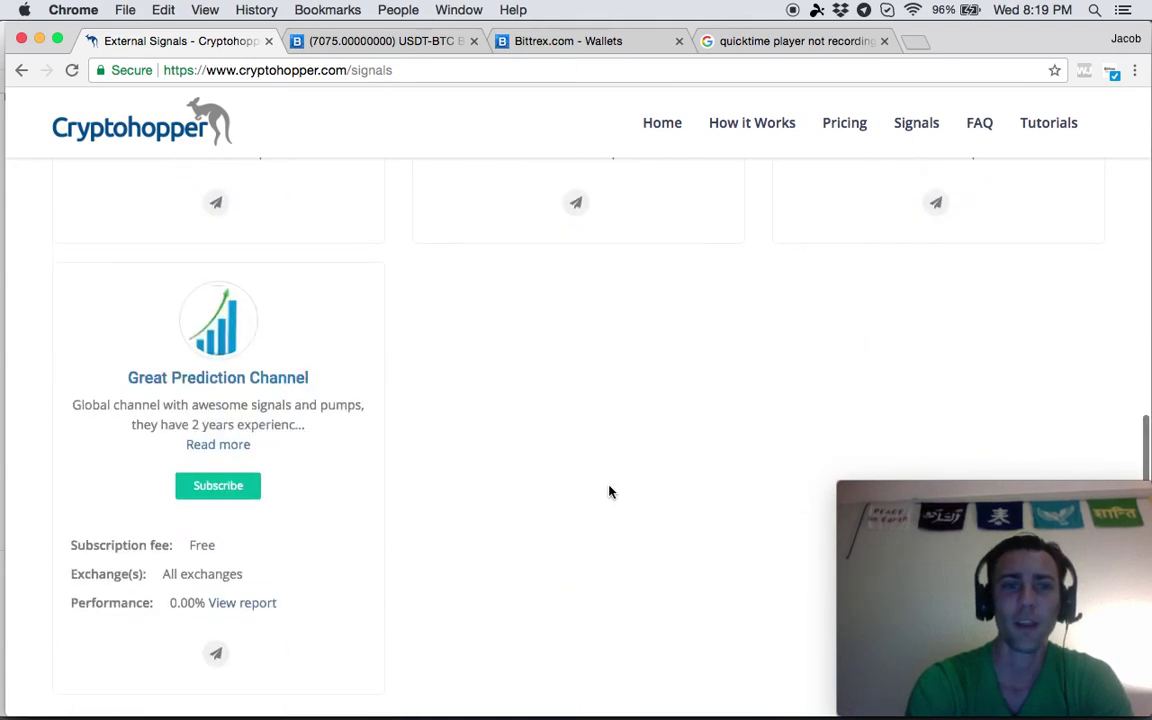
pyautogui.scroll(15, 625, 617)
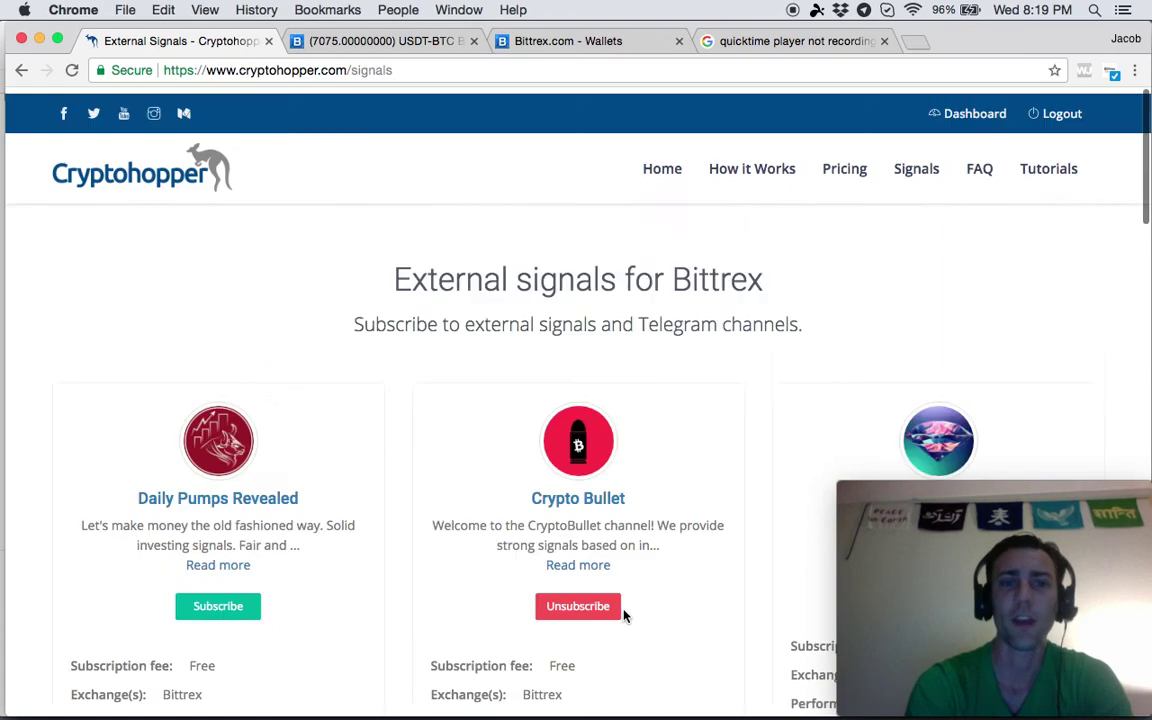
pyautogui.scroll(-3, 620, 614)
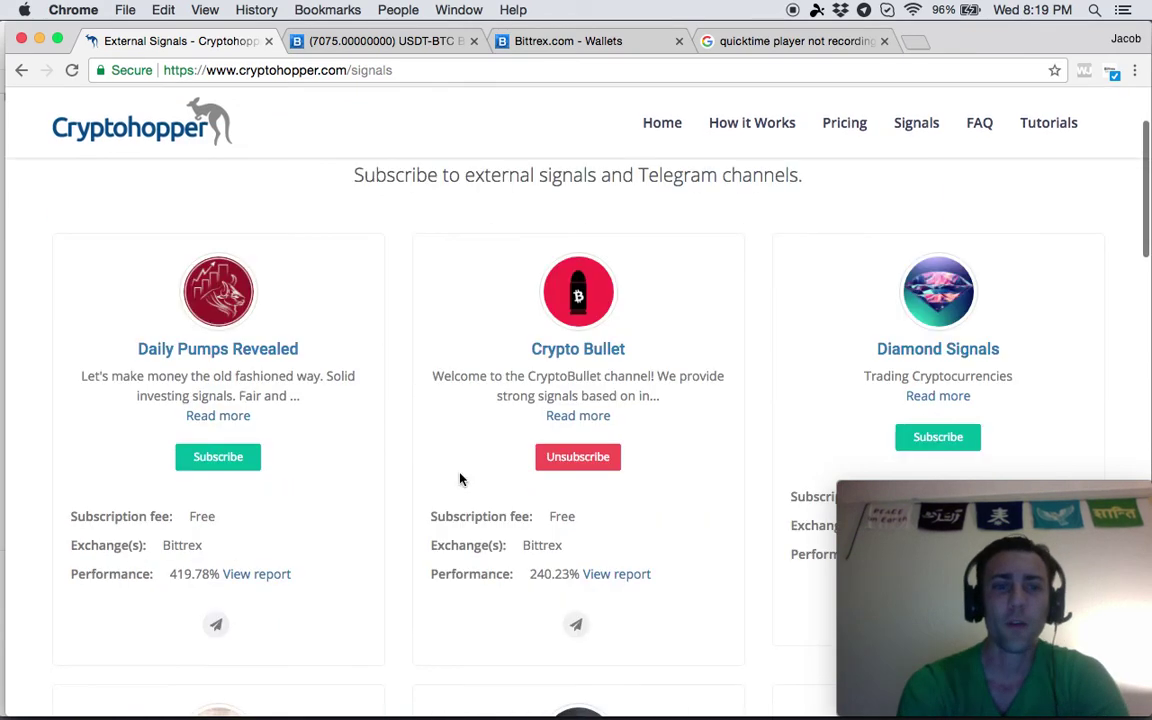
pyautogui.click(238, 576)
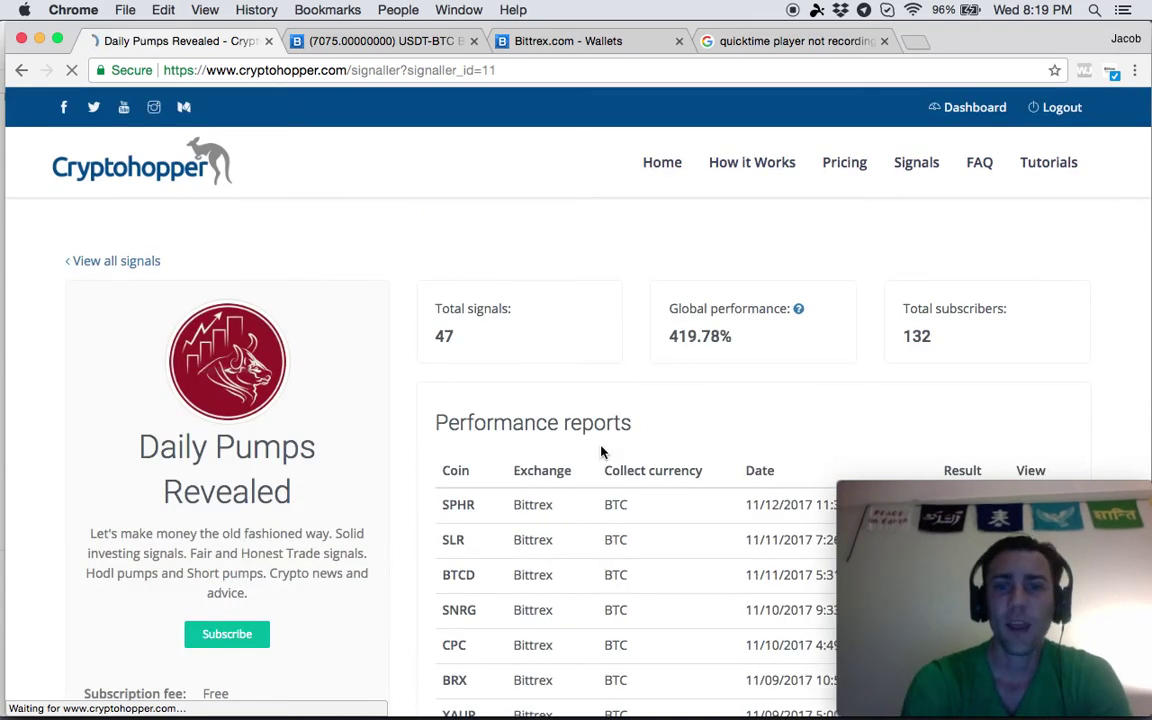
pyautogui.scroll(-5, 607, 445)
pyautogui.scroll(-1, 607, 442)
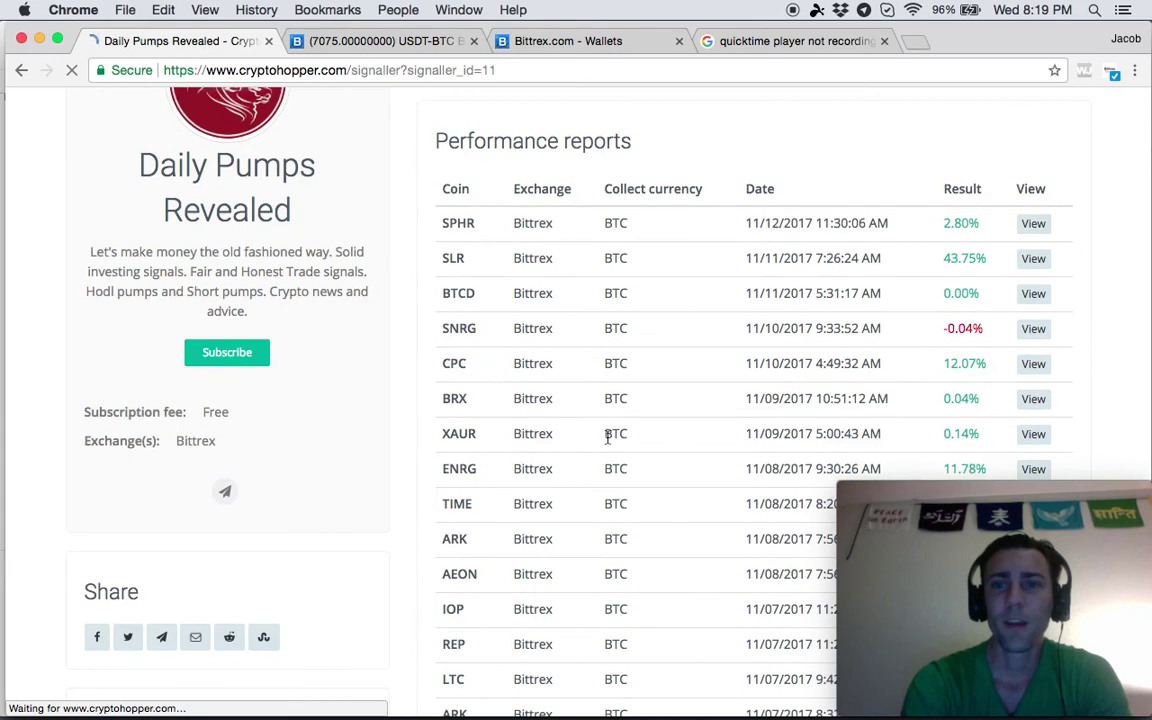
pyautogui.scroll(-1, 625, 255)
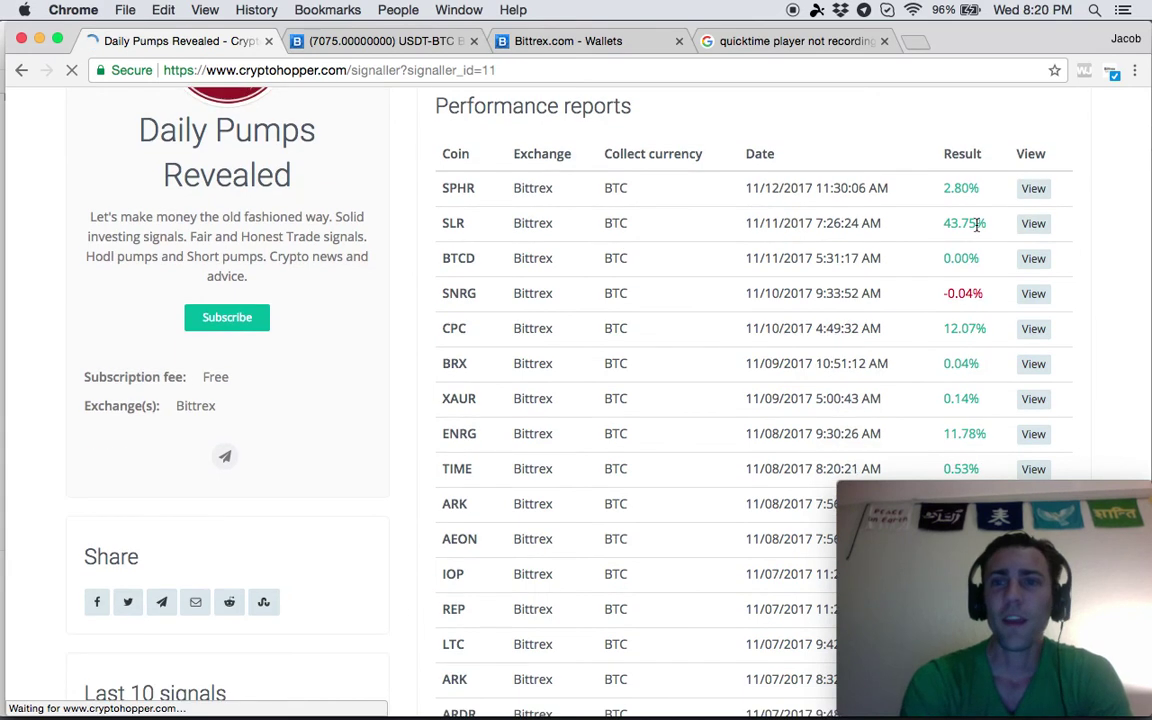
pyautogui.scroll(-1, 972, 210)
pyautogui.scroll(-1, 972, 218)
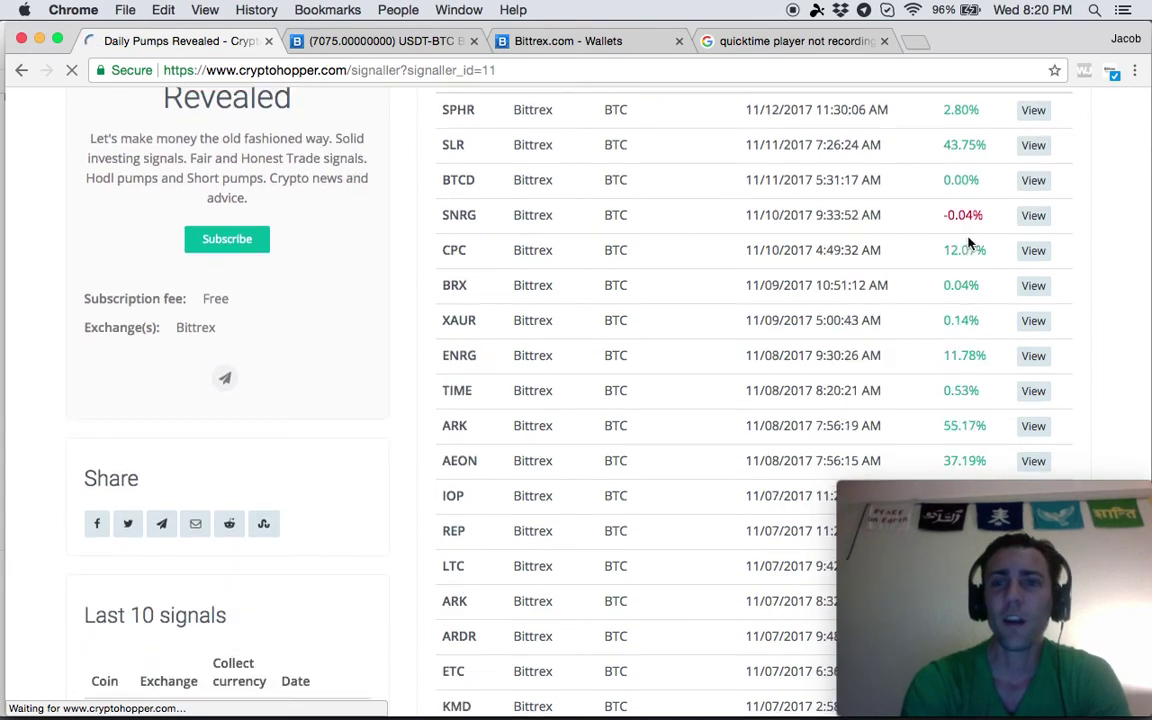
pyautogui.scroll(-1, 967, 180)
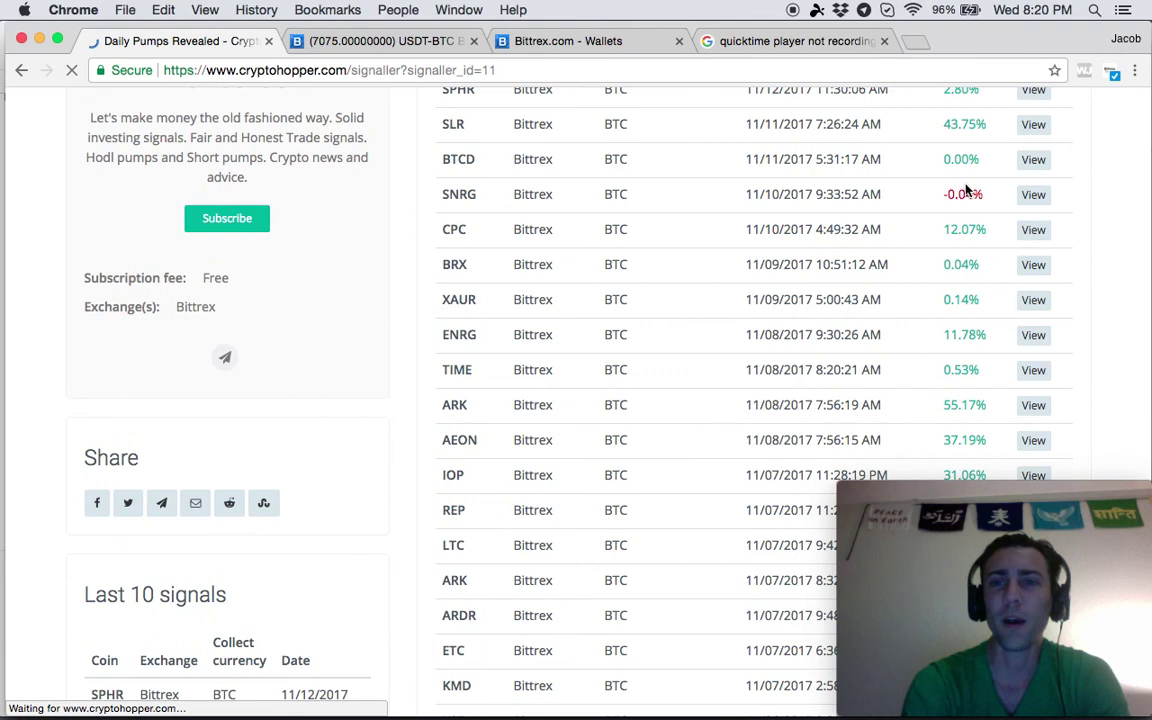
pyautogui.scroll(4, 960, 230)
pyautogui.scroll(-9, 957, 239)
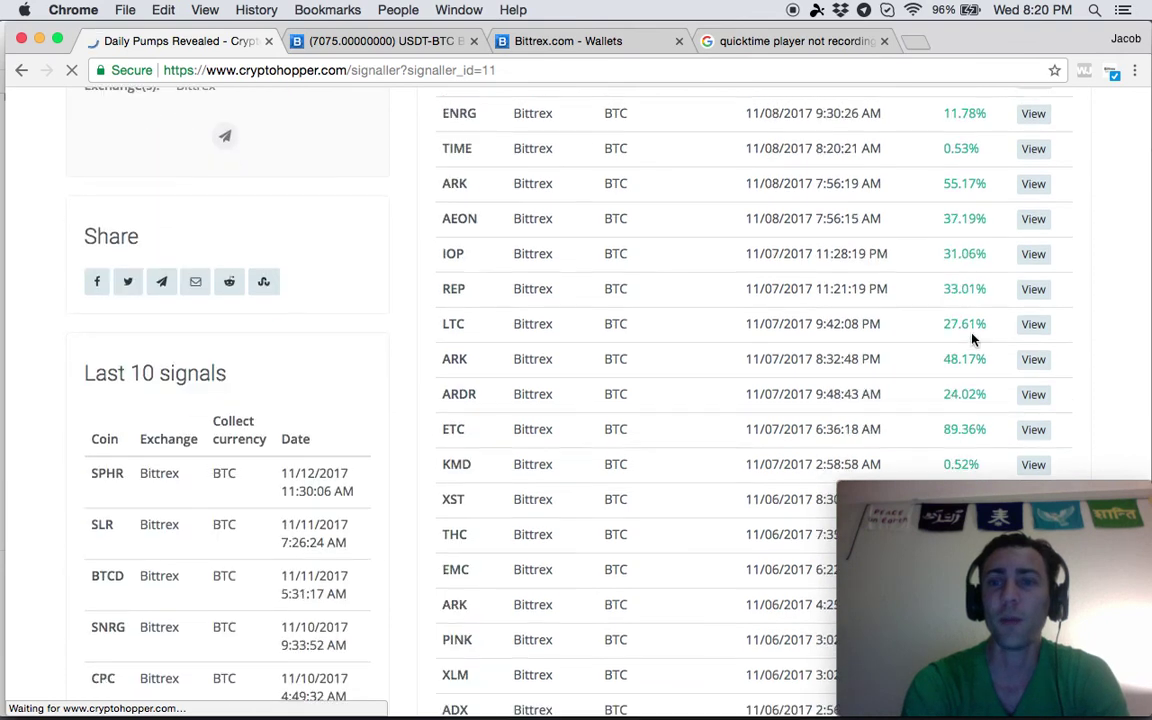
pyautogui.scroll(2, 972, 338)
pyautogui.scroll(4, 968, 320)
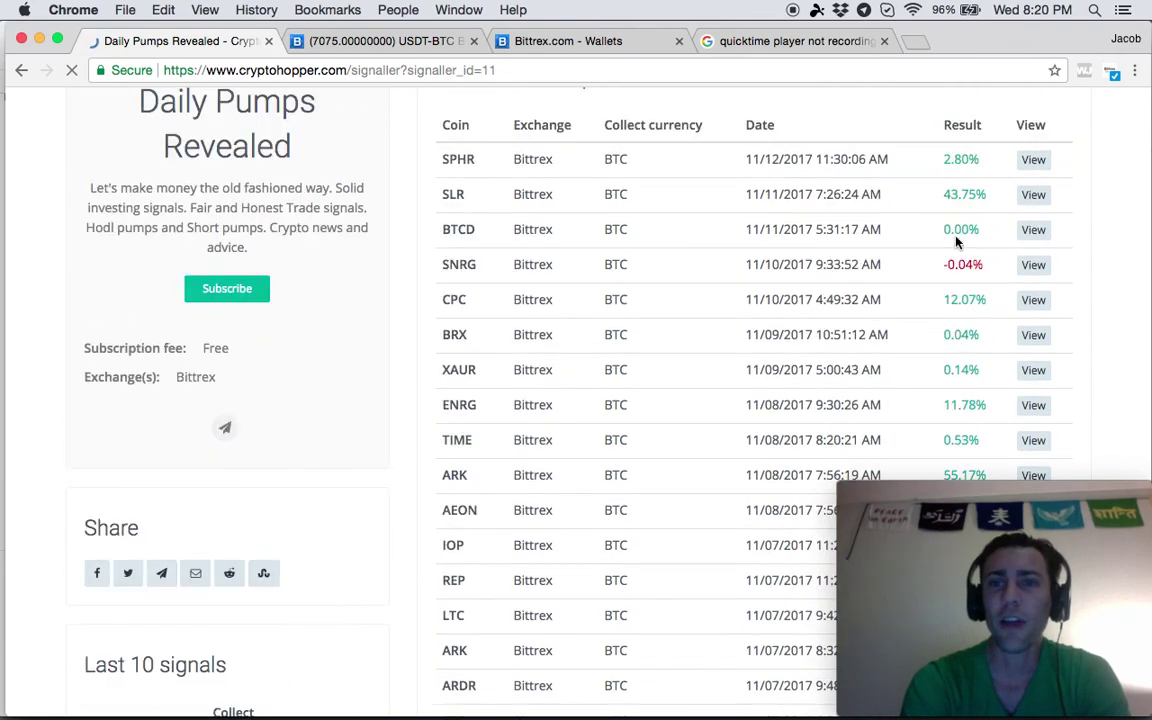
pyautogui.scroll(-2, 958, 288)
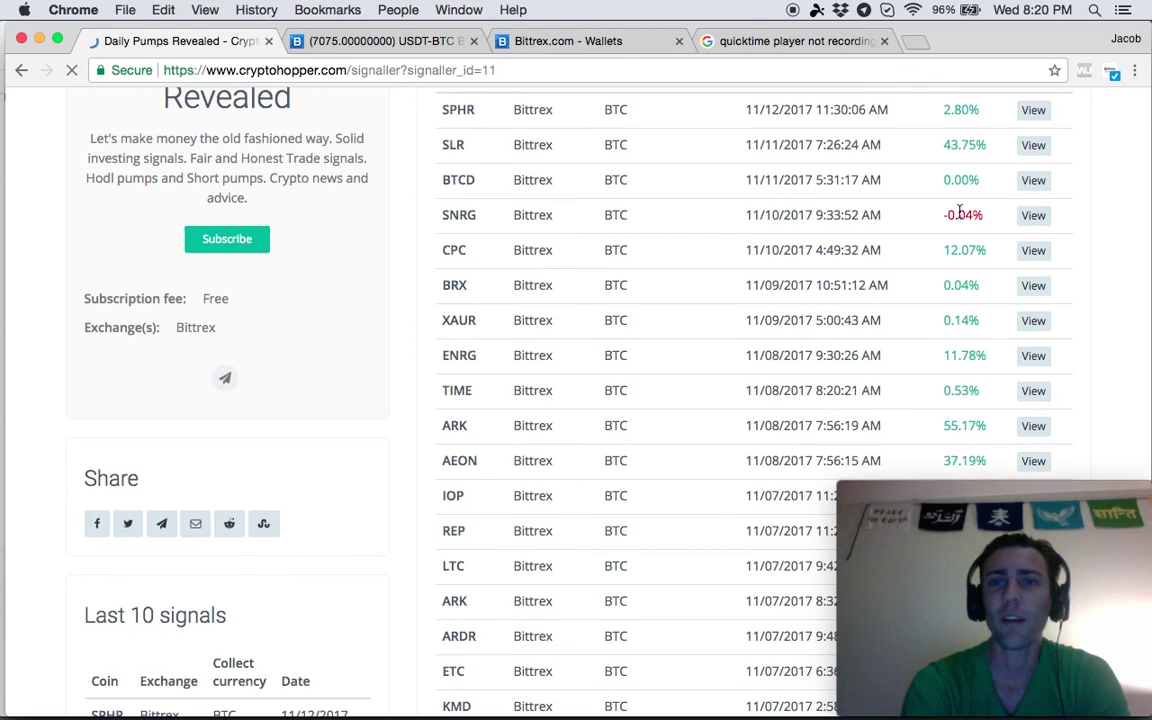
pyautogui.scroll(-5, 958, 189)
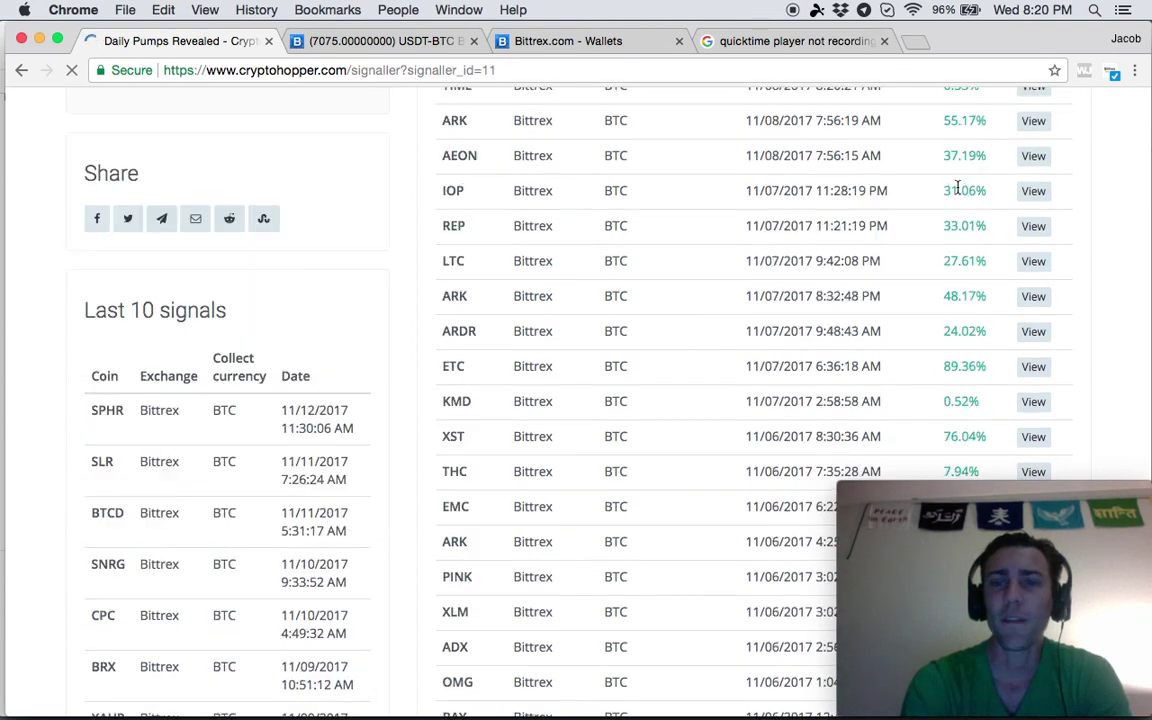
pyautogui.scroll(-15, 958, 189)
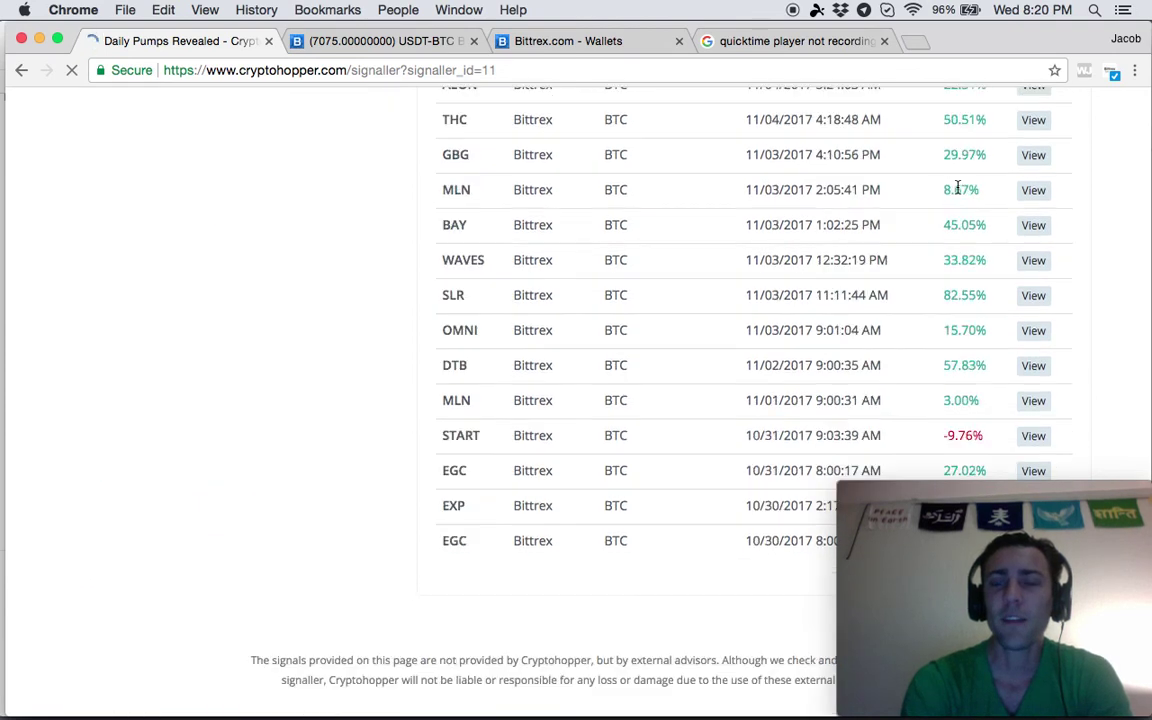
pyautogui.scroll(-2, 958, 189)
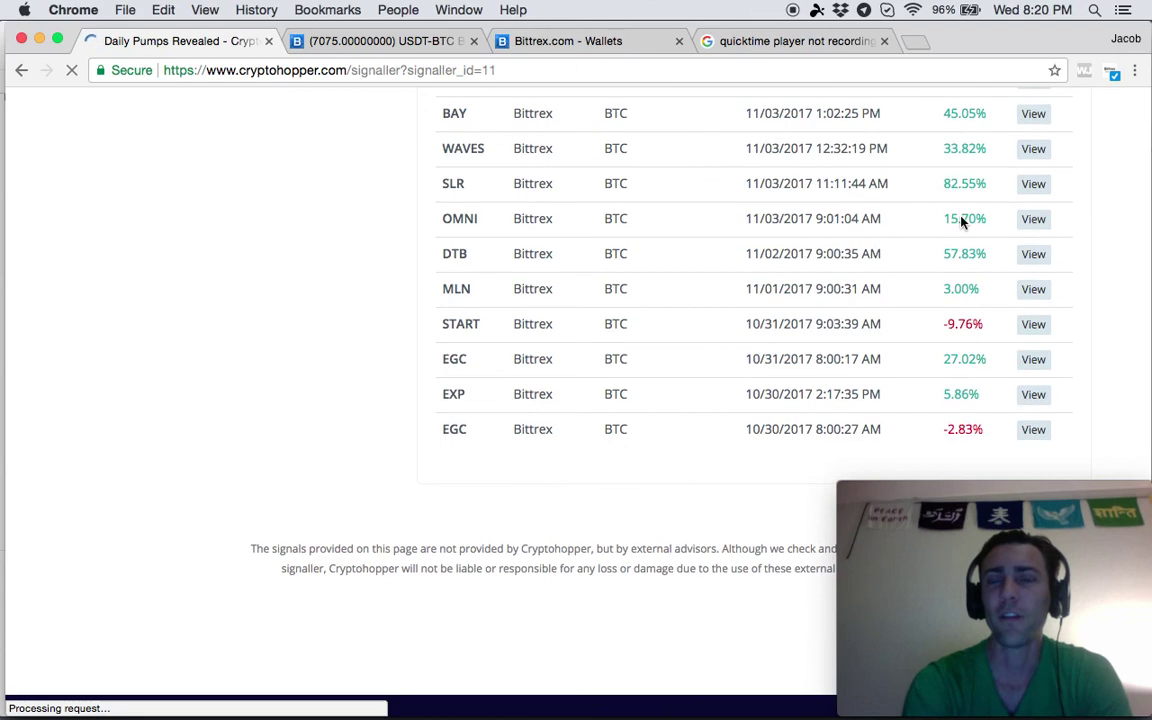
pyautogui.scroll(5, 882, 250)
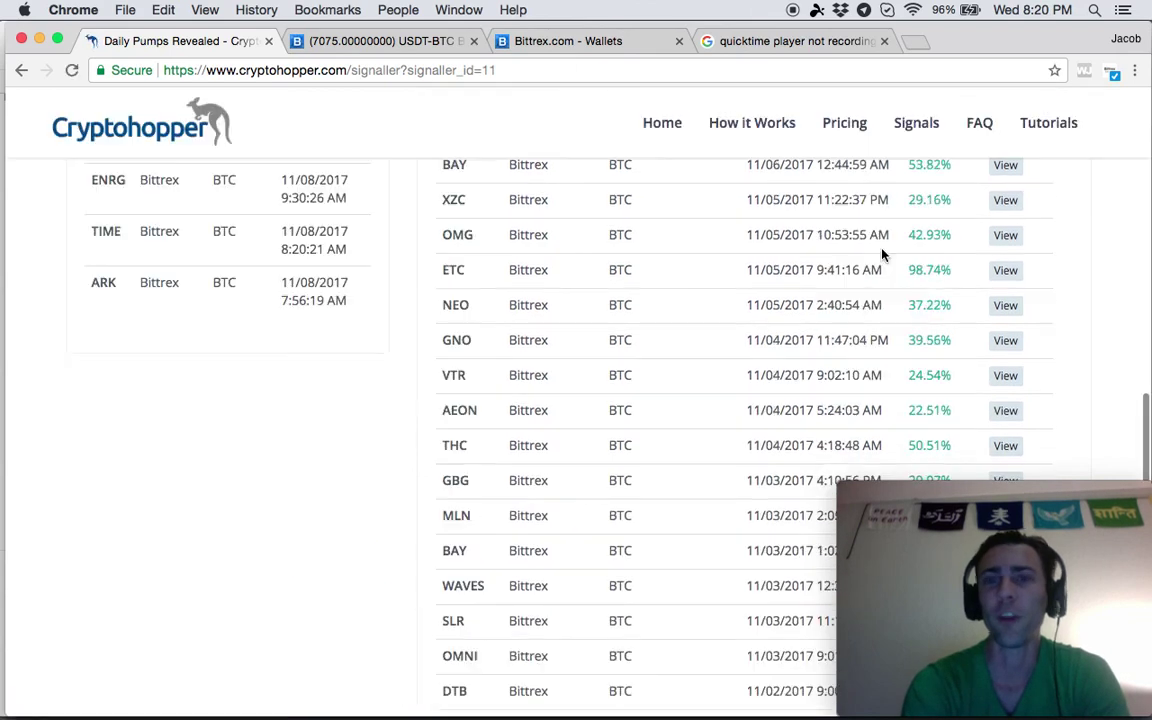
pyautogui.scroll(10, 882, 252)
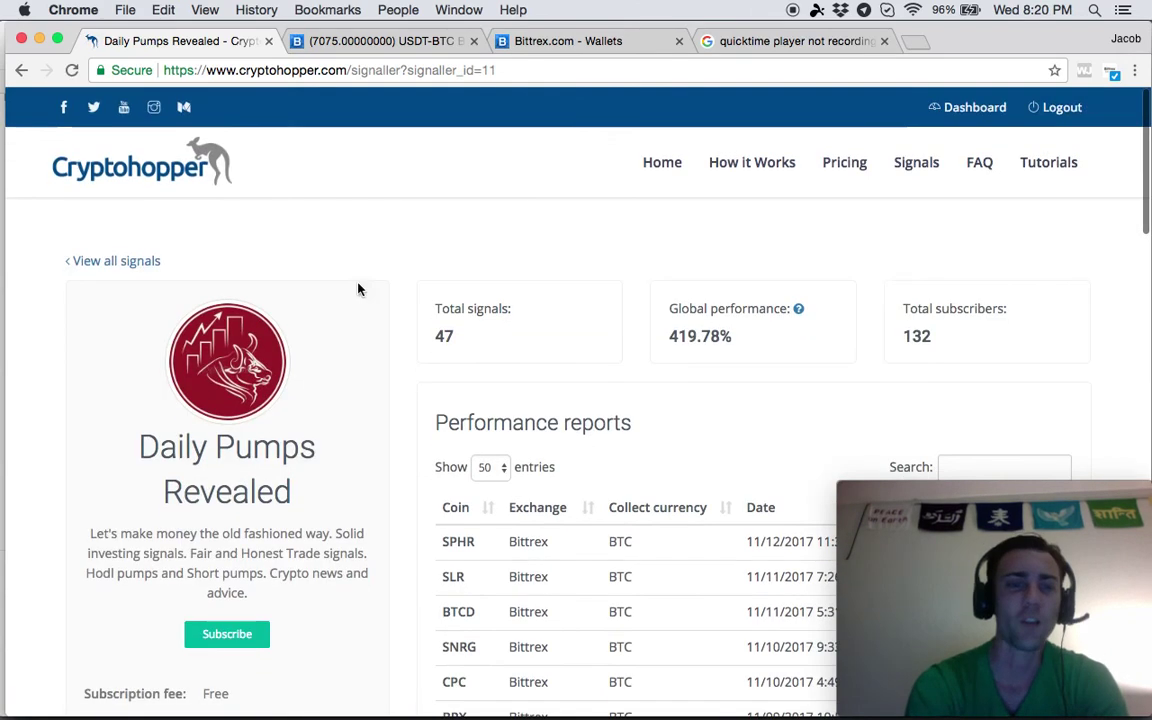
# Return to all external signals and open Crypto Bullet's performance report.
pyautogui.click(120, 263)
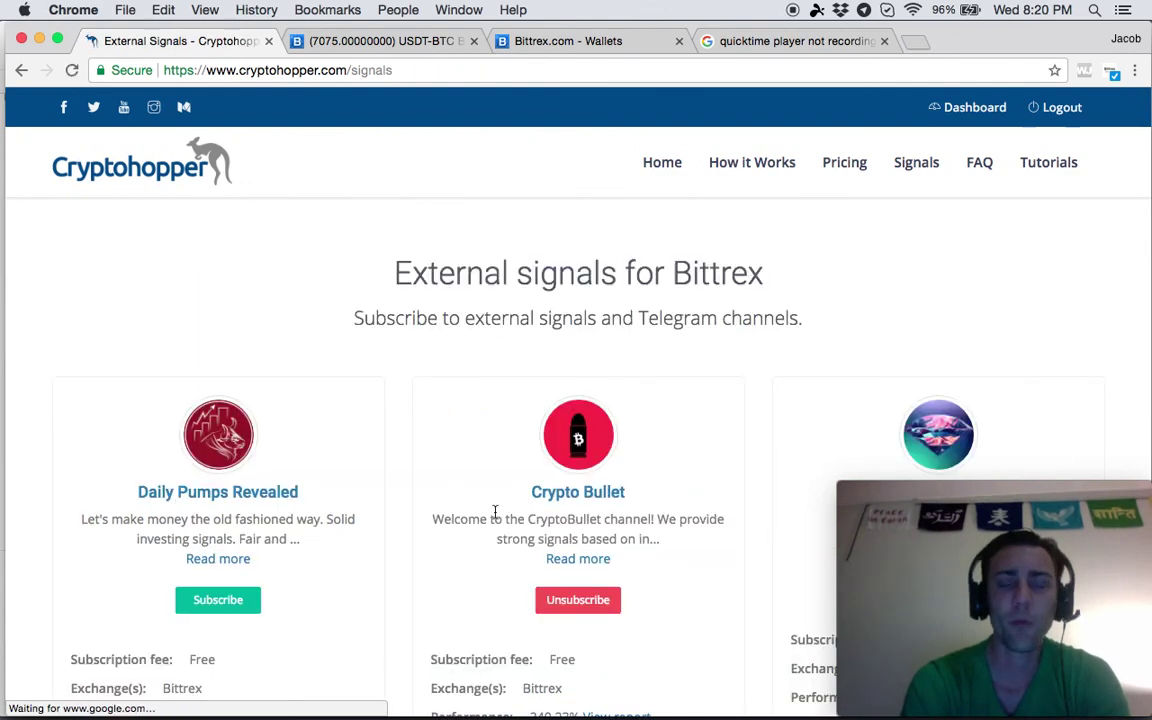
pyautogui.scroll(-4, 496, 510)
pyautogui.scroll(-1, 627, 235)
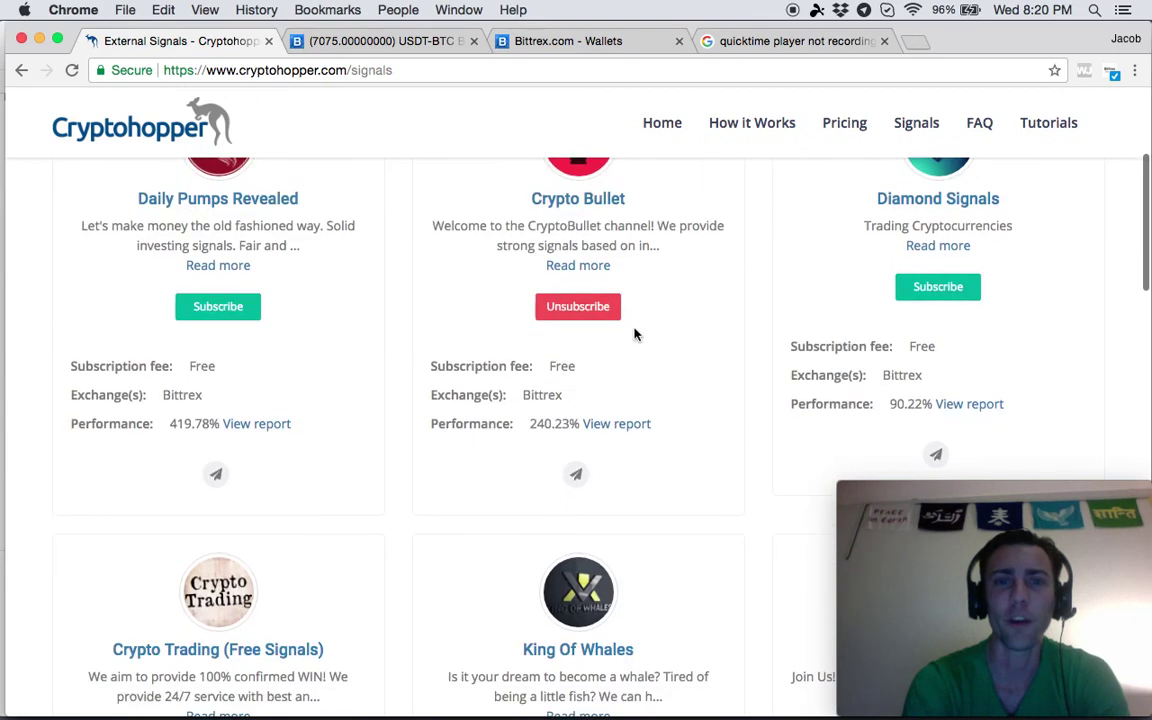
pyautogui.click(604, 430)
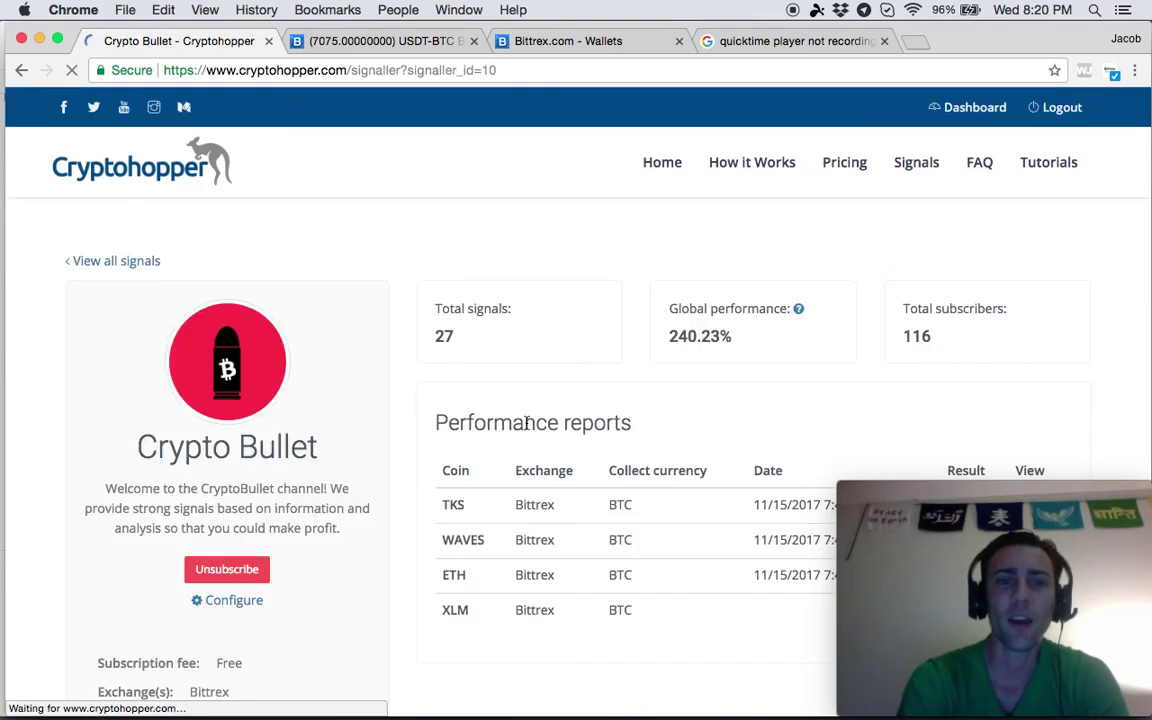
# Open Crypto Bullet's 11/15/2017 ETH signal, rate 0.04553990, peaking at 2.94%.
pyautogui.scroll(-1, 715, 412)
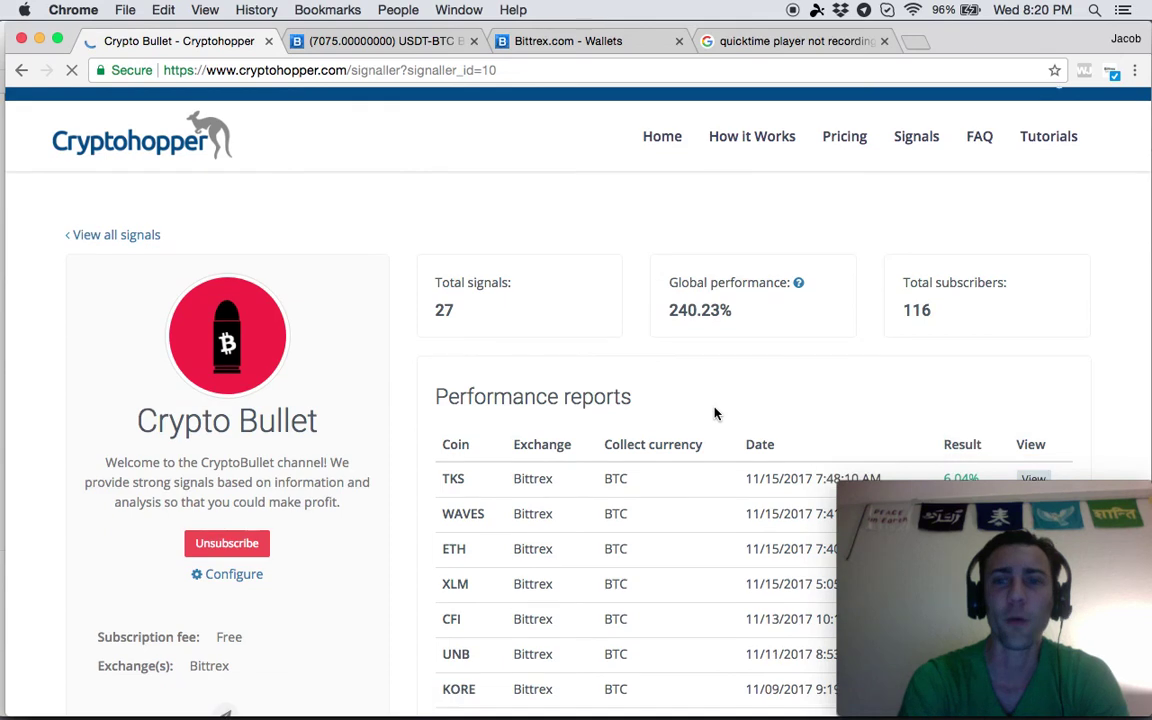
pyautogui.scroll(-5, 715, 412)
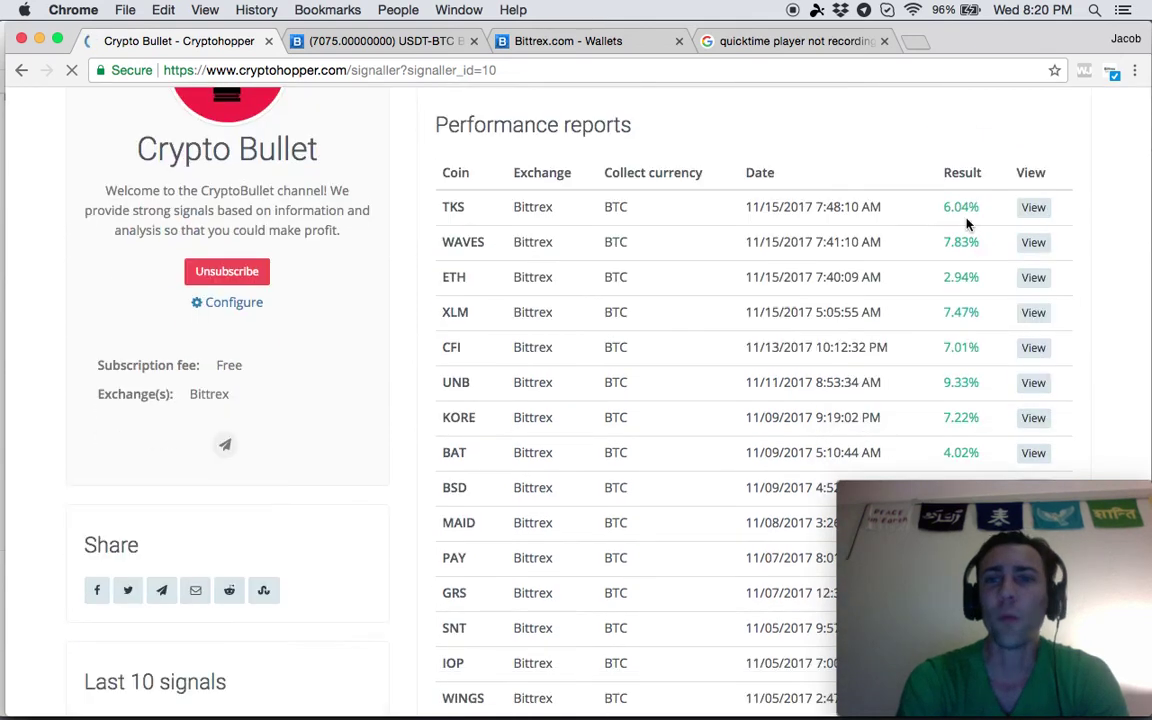
pyautogui.scroll(-1, 967, 224)
pyautogui.scroll(-1, 962, 215)
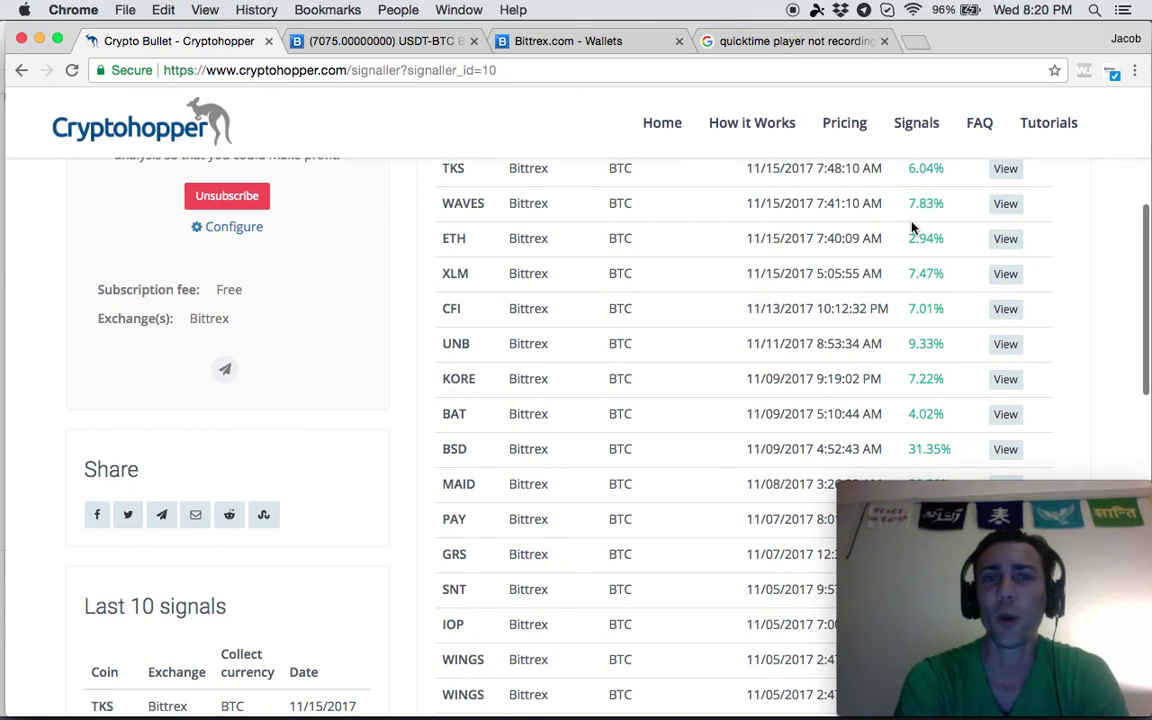
pyautogui.scroll(-1, 915, 220)
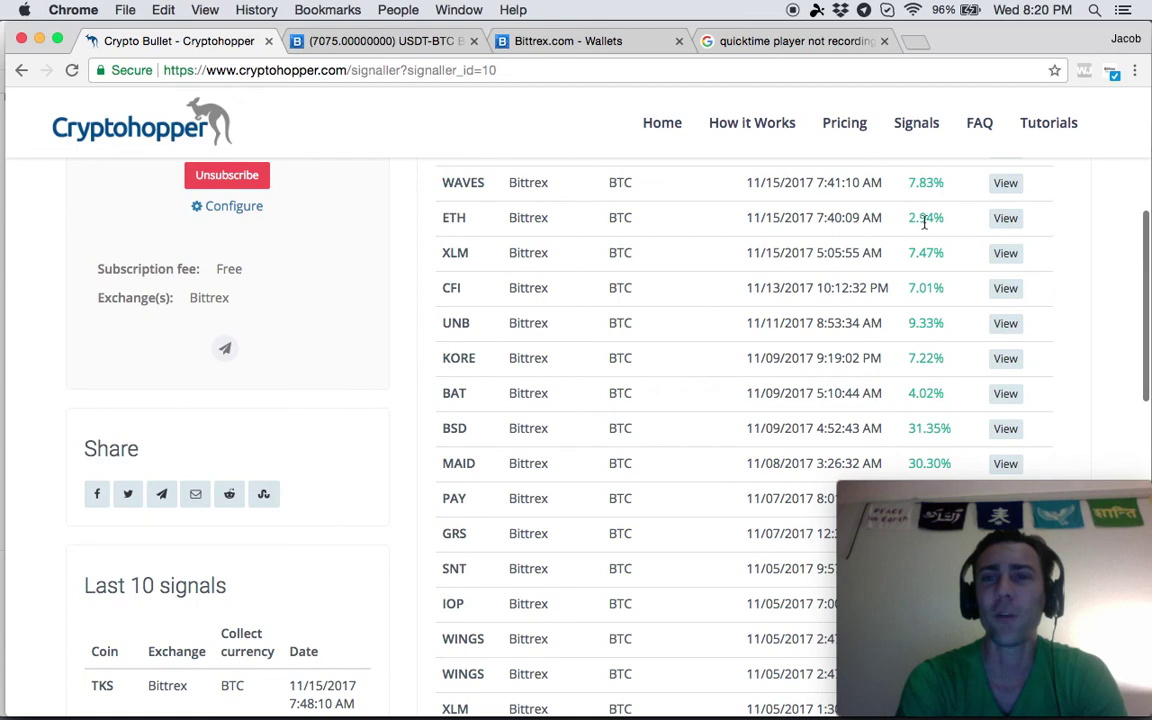
pyautogui.click(1004, 220)
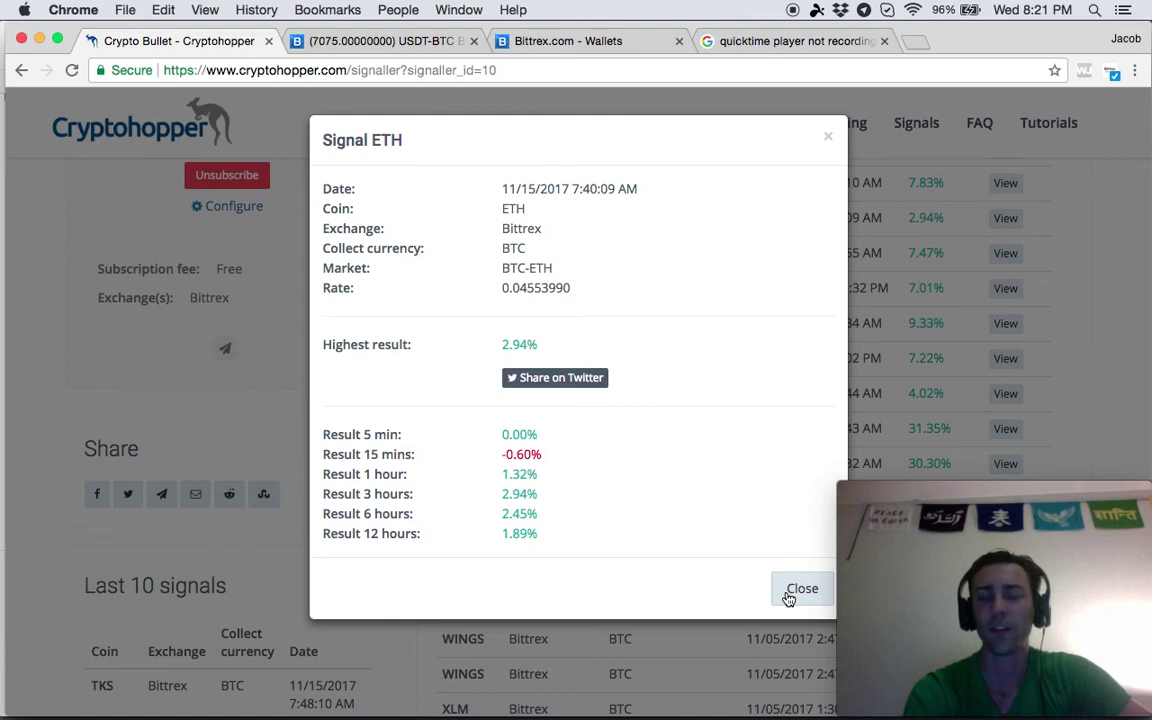
pyautogui.click(789, 591)
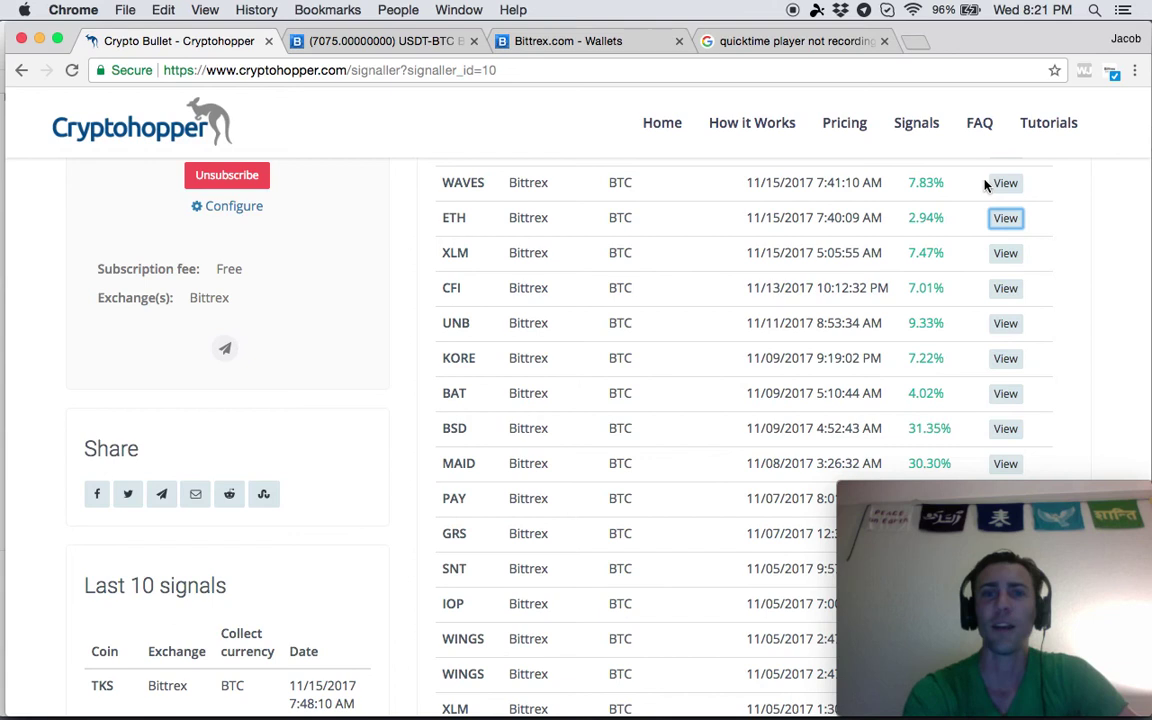
pyautogui.scroll(4, 975, 190)
pyautogui.scroll(-1, 932, 258)
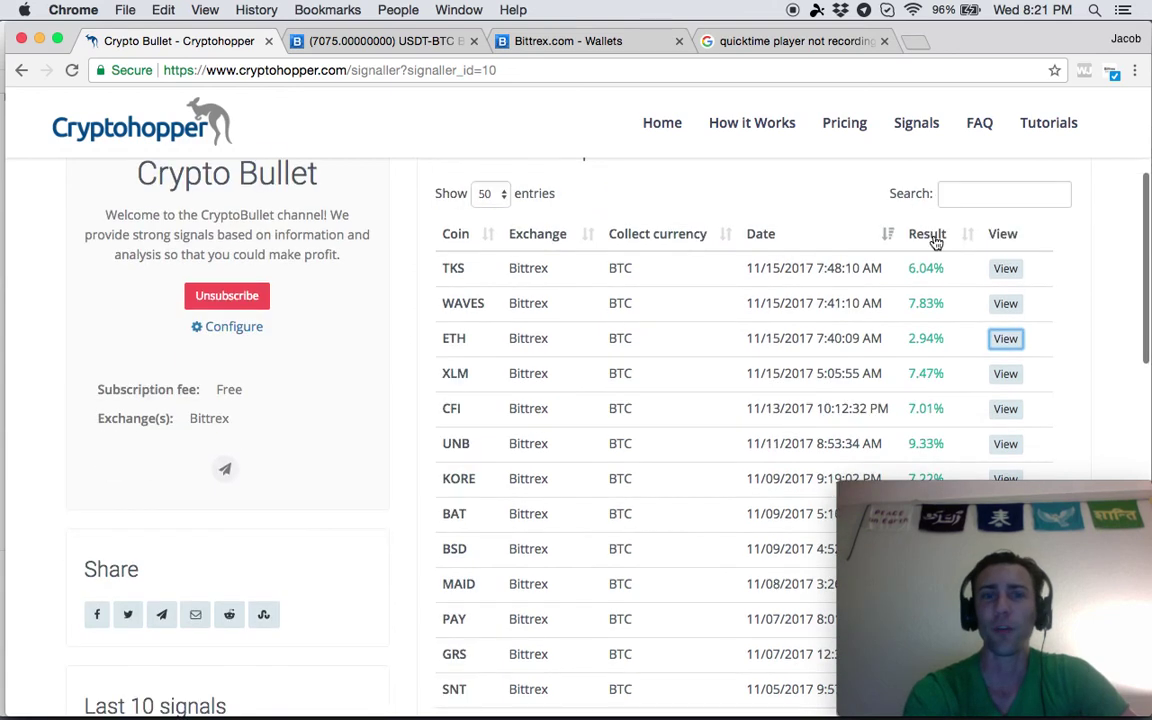
pyautogui.scroll(-2, 940, 245)
pyautogui.scroll(-1, 928, 285)
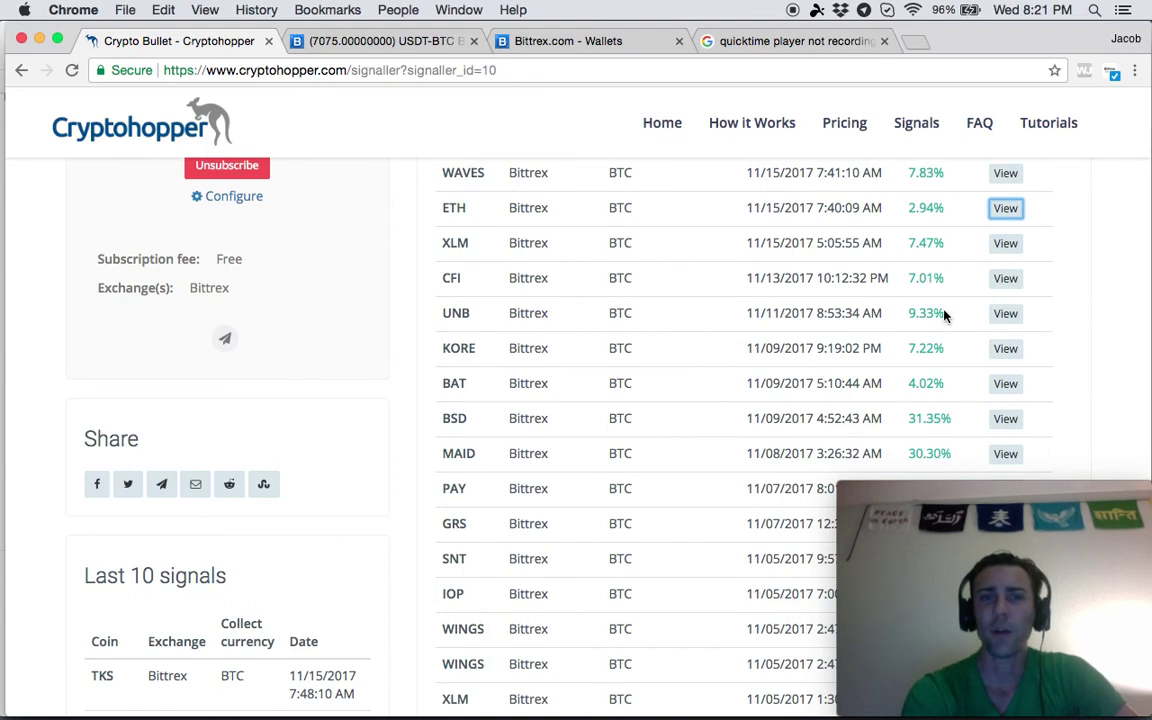
pyautogui.scroll(-2, 940, 350)
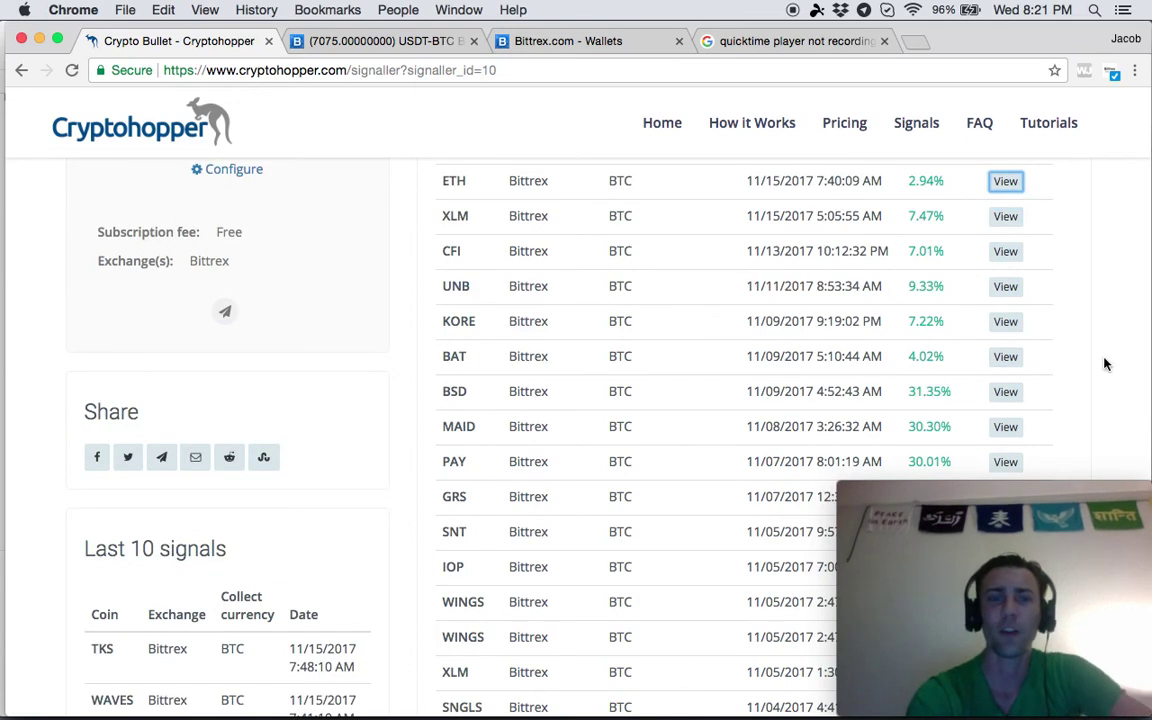
pyautogui.scroll(10, 857, 185)
pyautogui.scroll(-1, 857, 185)
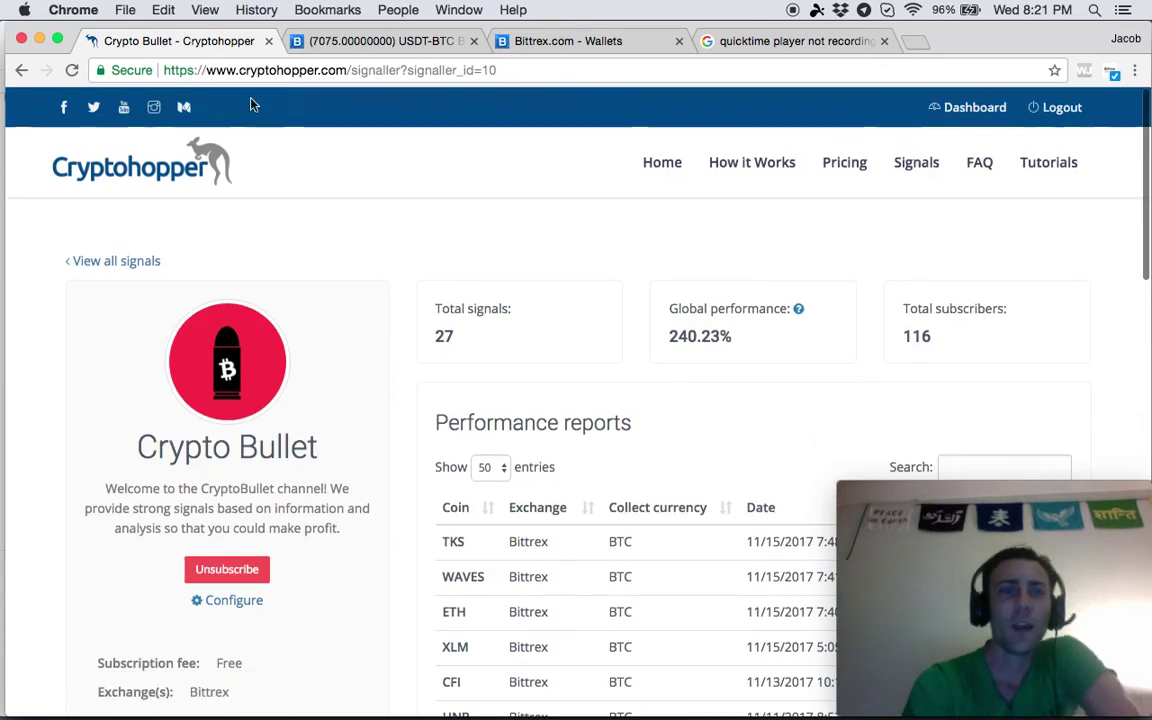
pyautogui.click(975, 115)
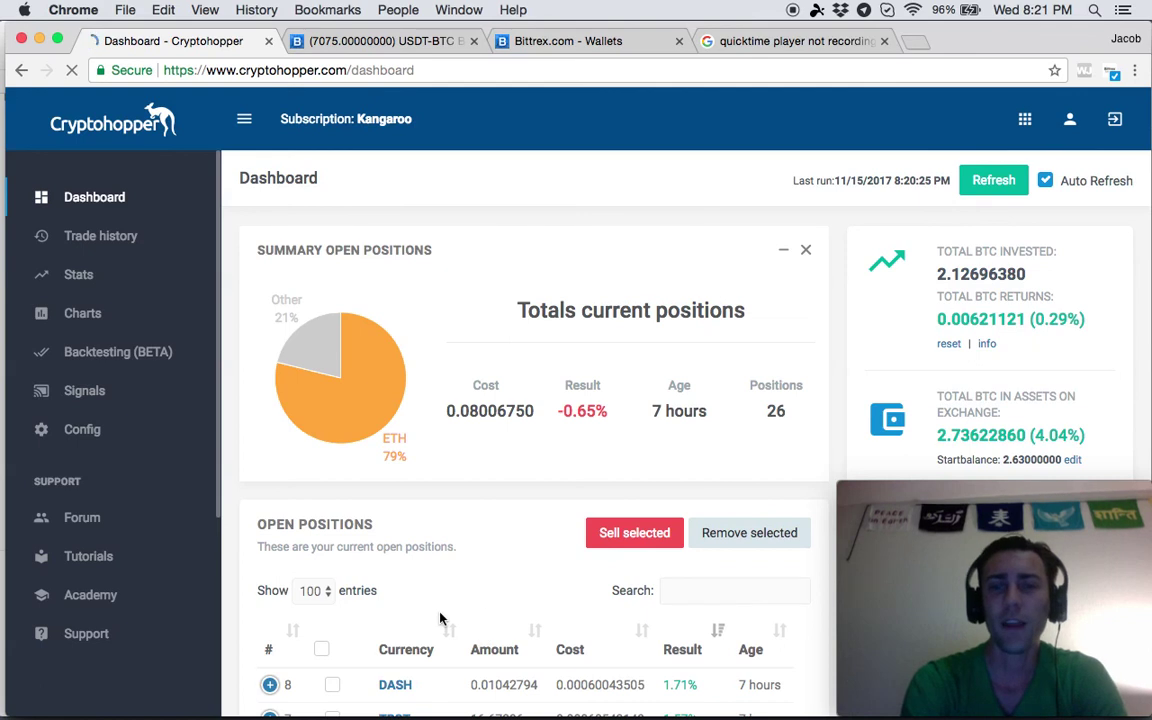
# Scroll the dashboard's open positions and status: result -0.77%, BTC returns 0.00611413.
pyautogui.scroll(-2, 442, 620)
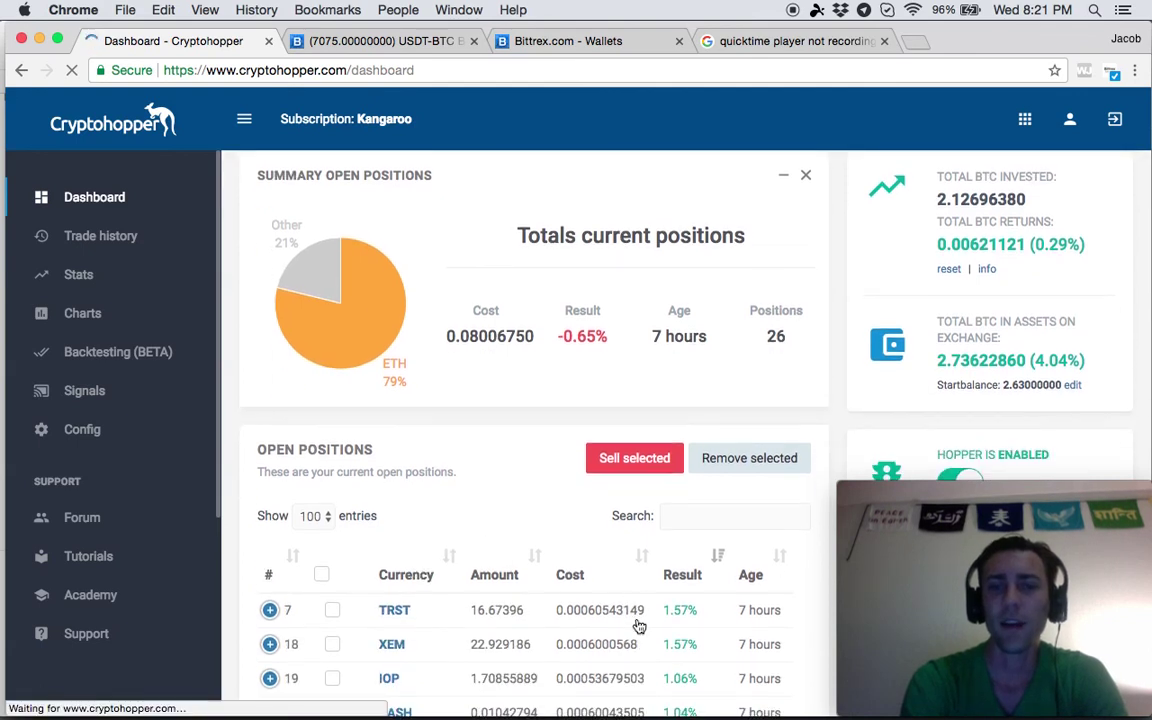
pyautogui.scroll(-2, 558, 545)
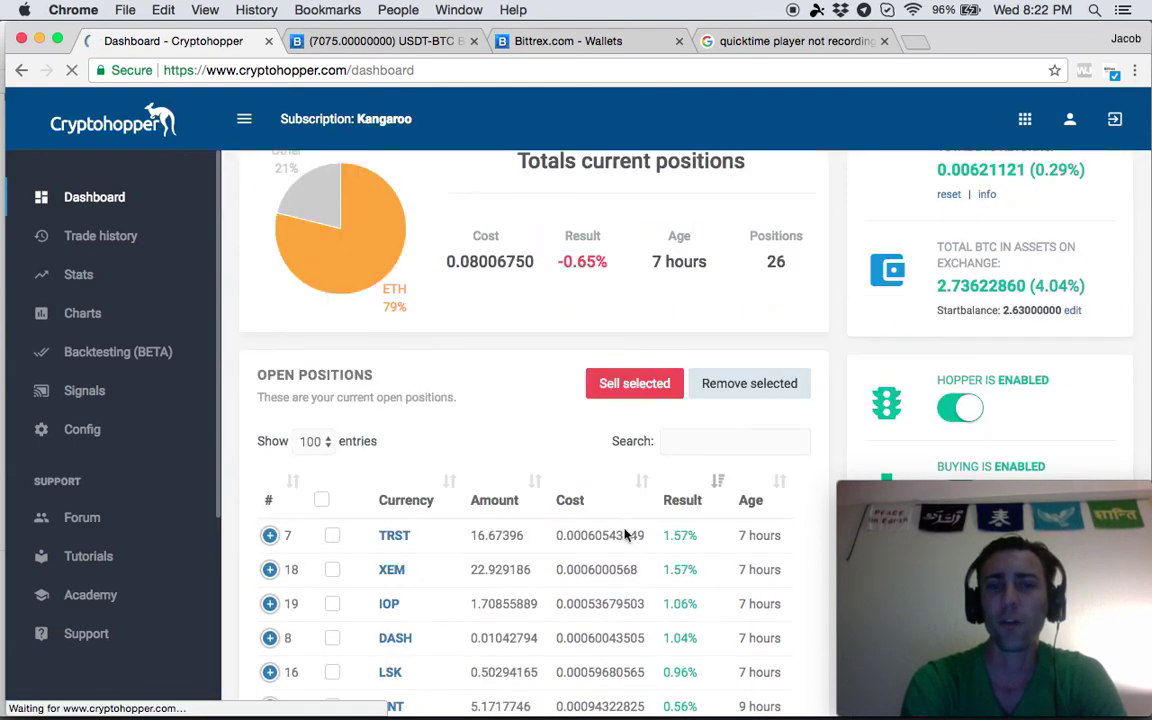
pyautogui.scroll(-2, 700, 525)
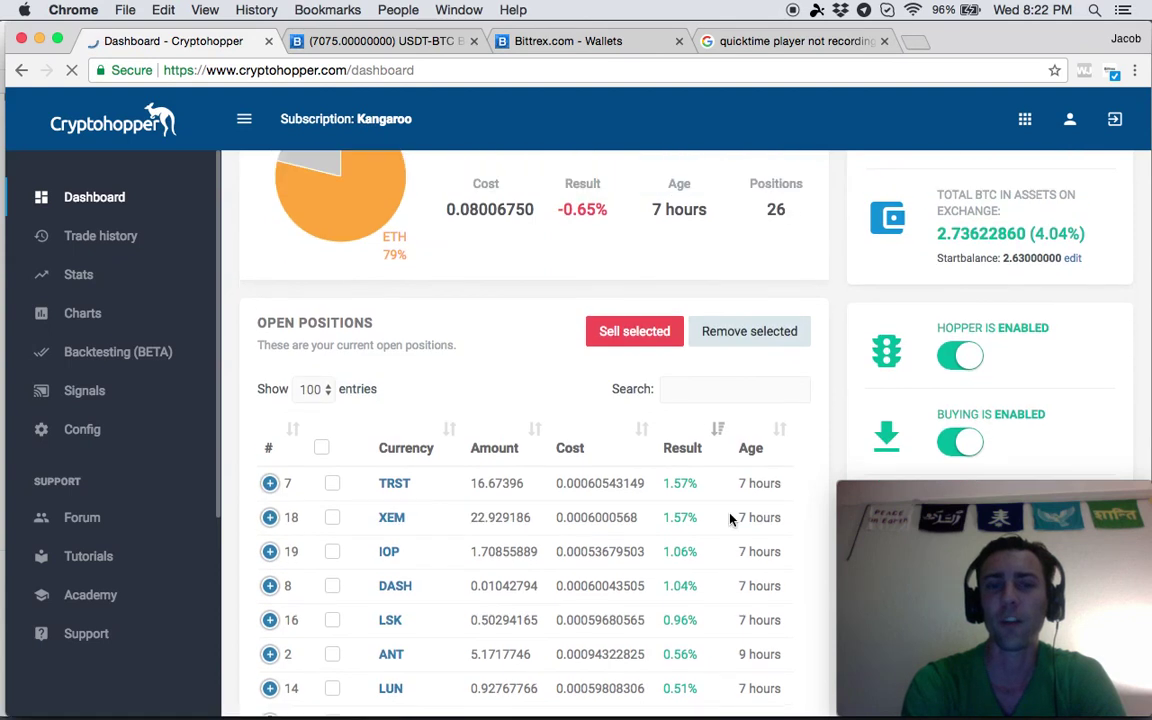
pyautogui.scroll(-4, 690, 570)
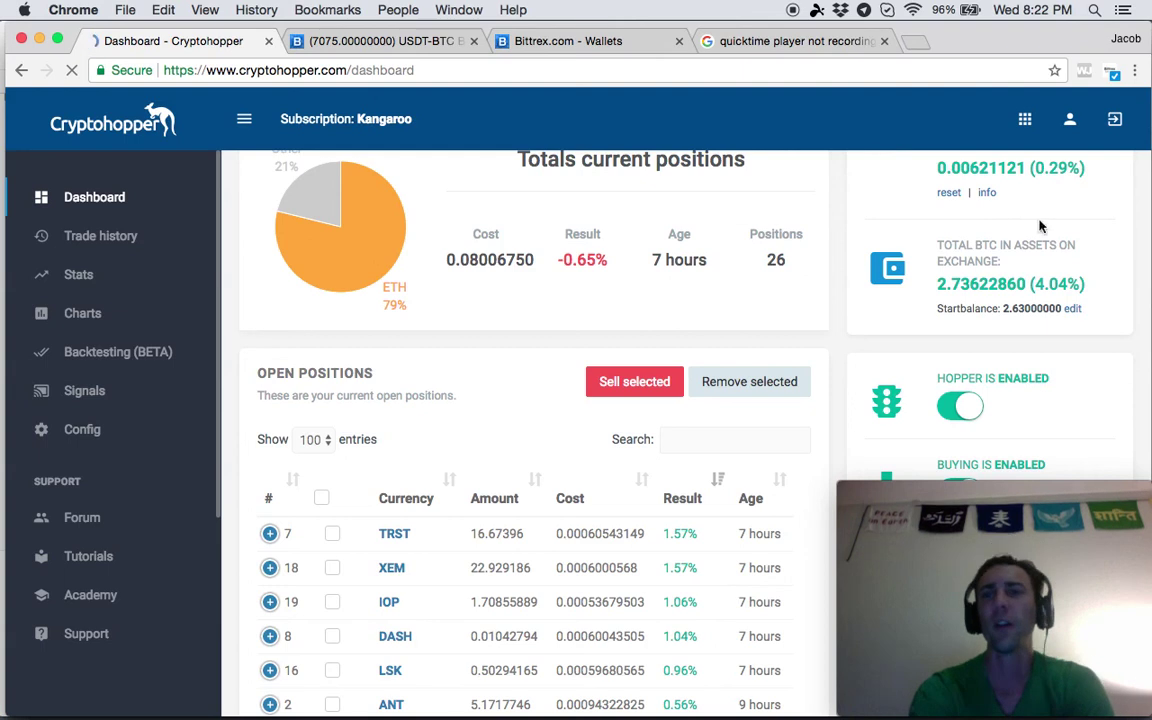
pyautogui.scroll(3, 1040, 227)
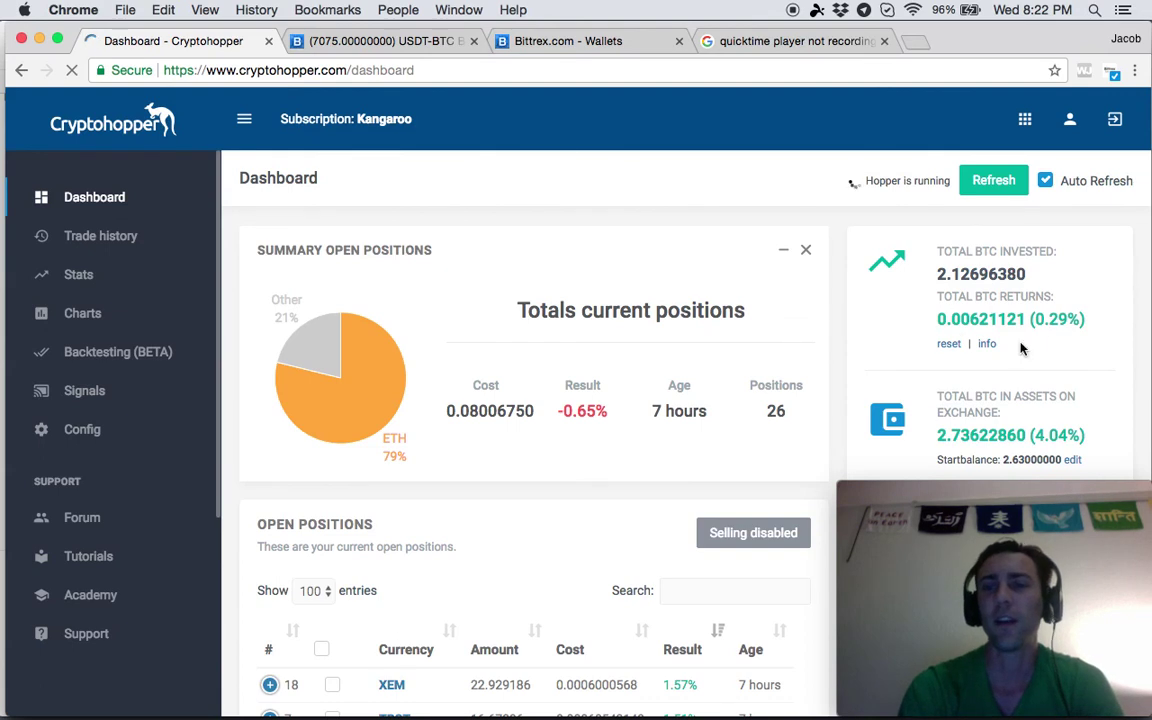
pyautogui.scroll(-1, 1000, 360)
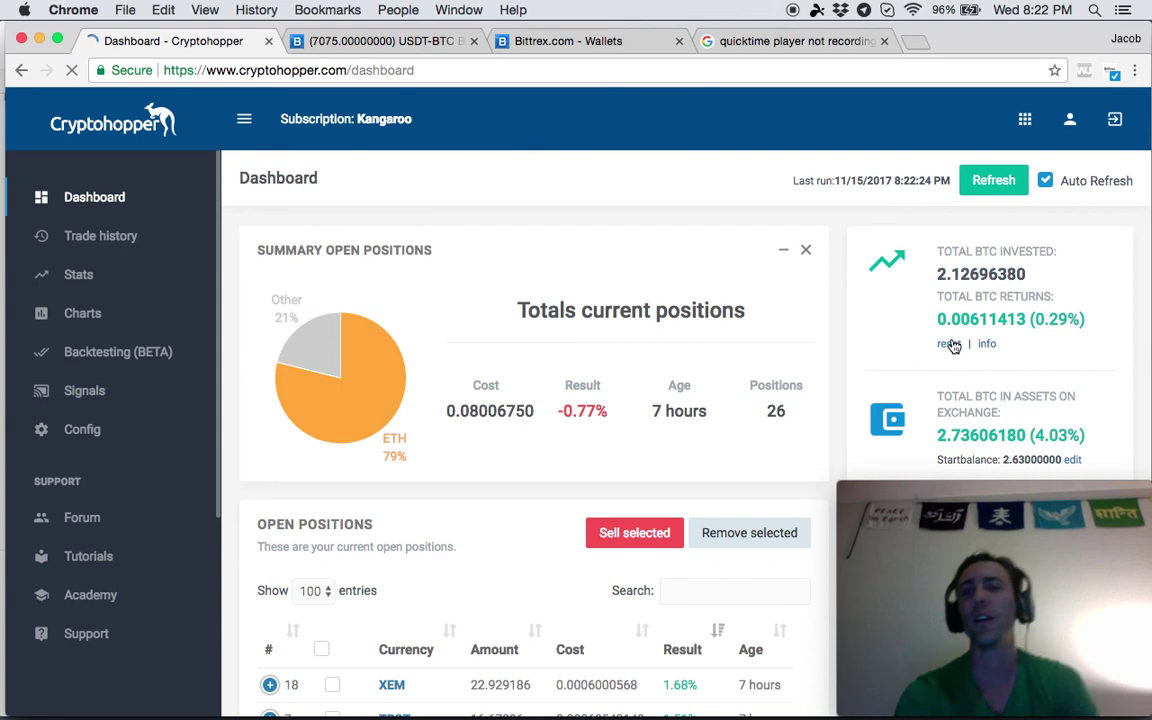
pyautogui.scroll(-1, 953, 345)
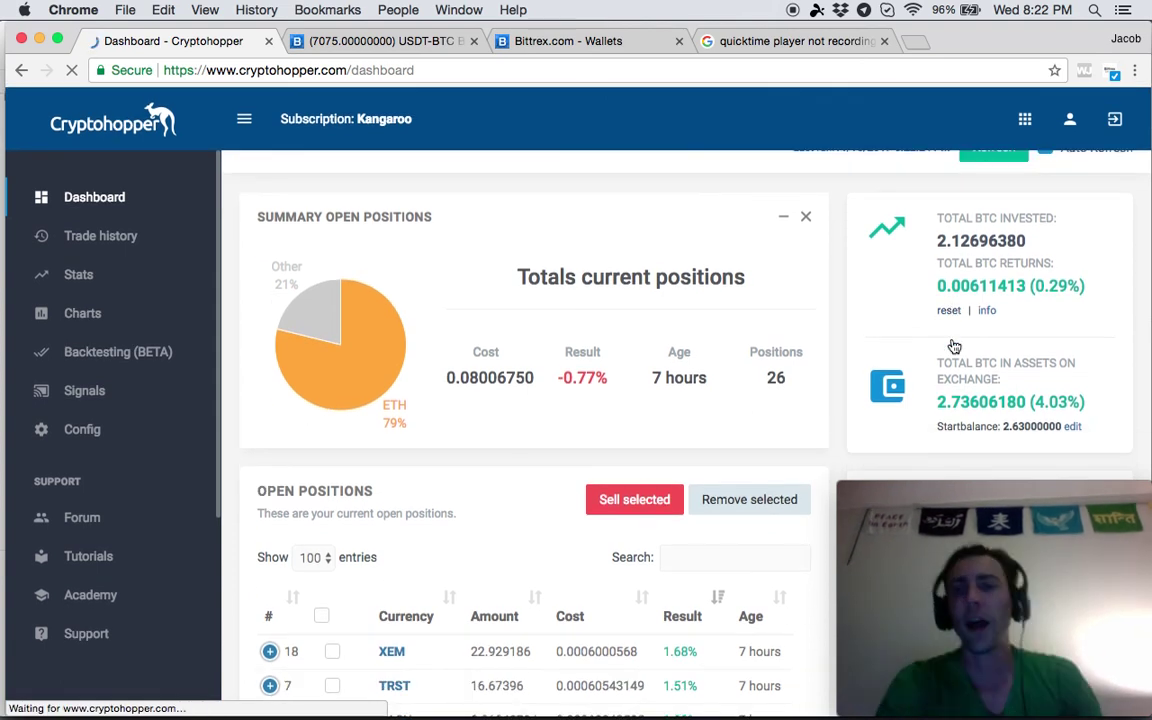
pyautogui.scroll(-2, 568, 509)
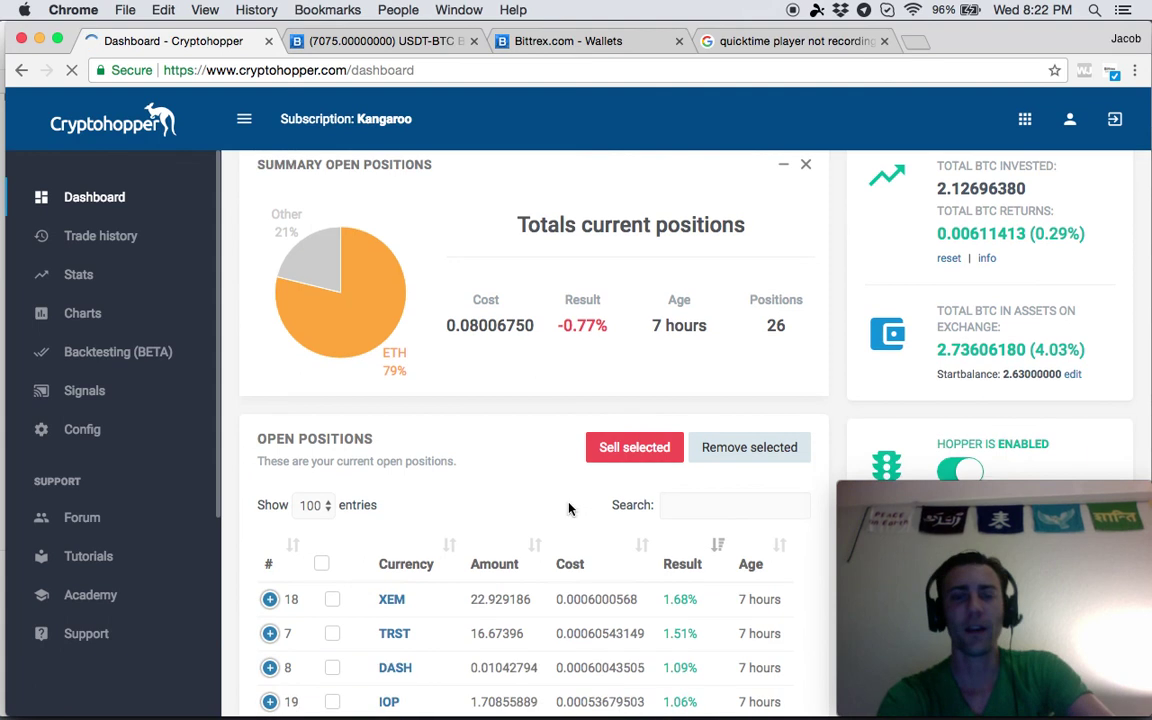
pyautogui.scroll(-3, 568, 509)
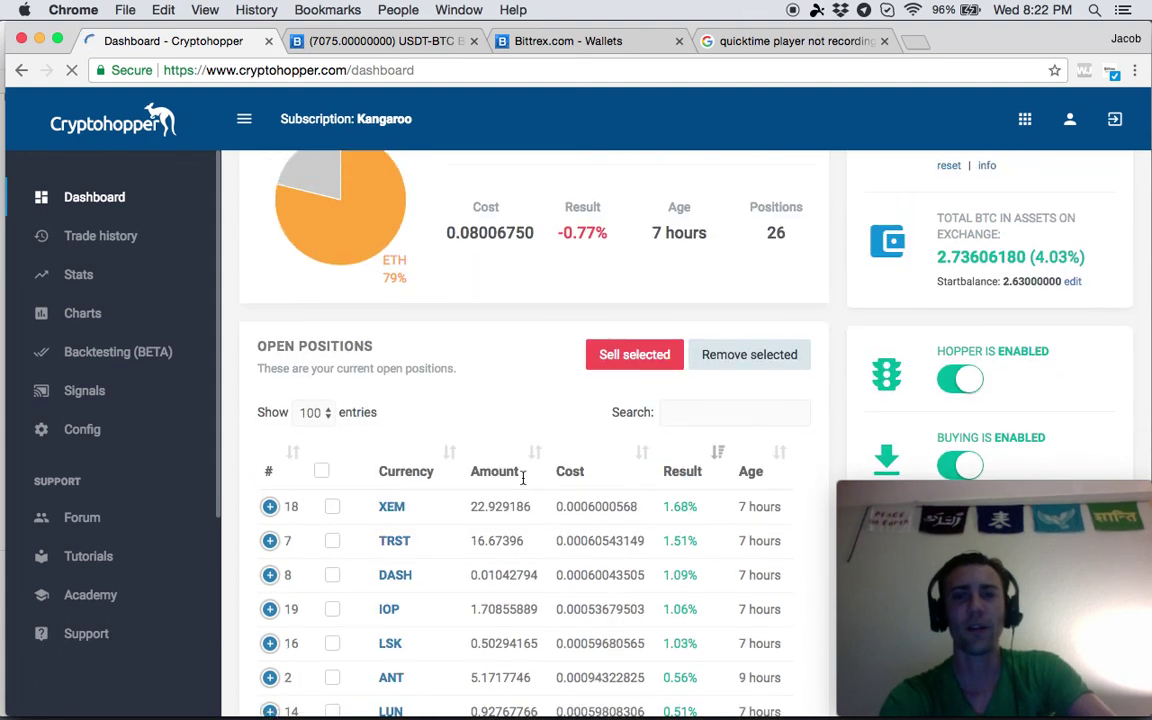
pyautogui.scroll(-4, 566, 690)
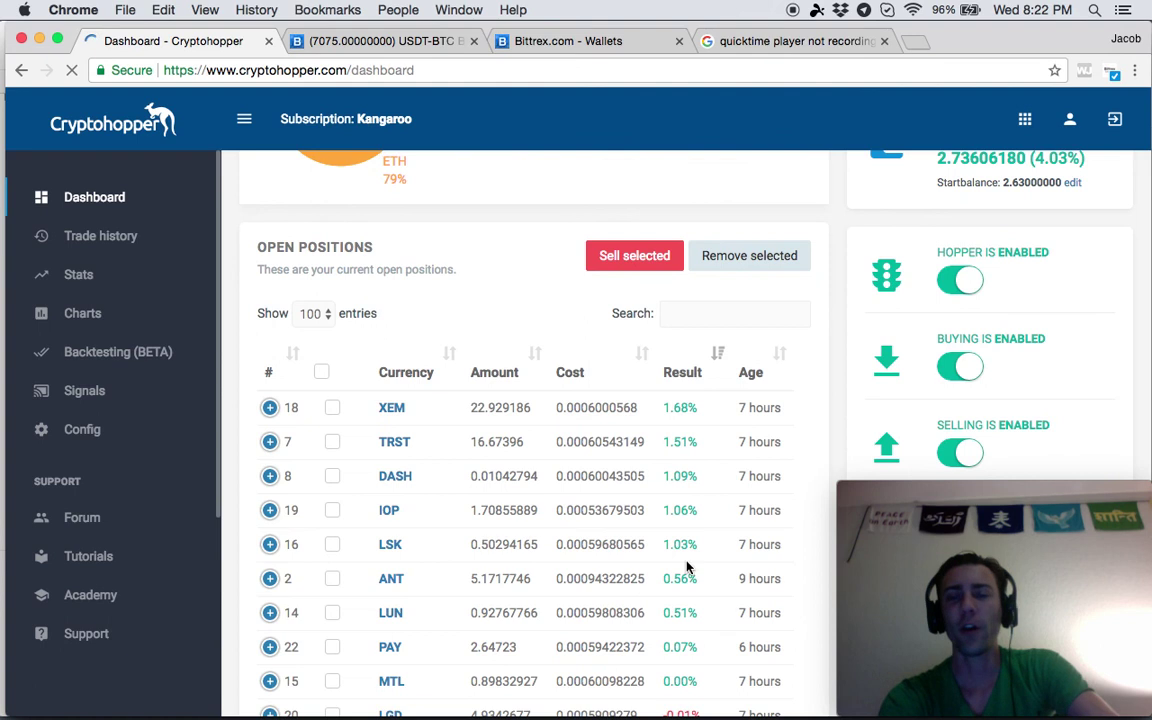
pyautogui.scroll(-2, 928, 188)
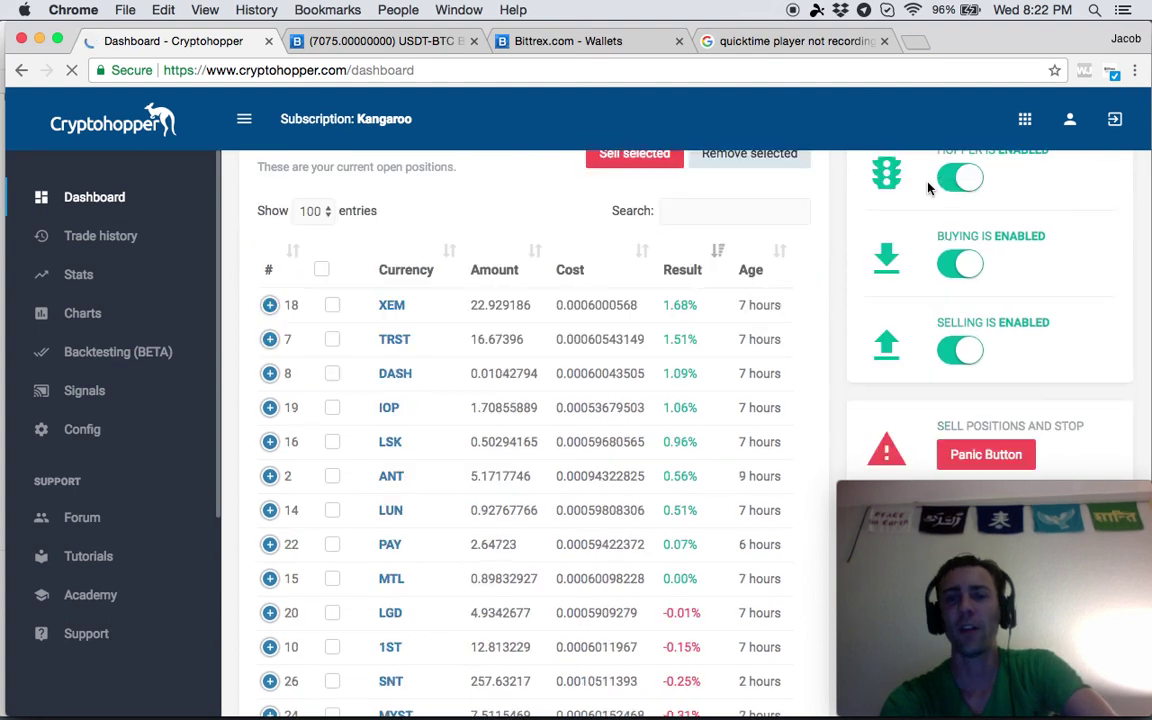
pyautogui.scroll(-5, 988, 322)
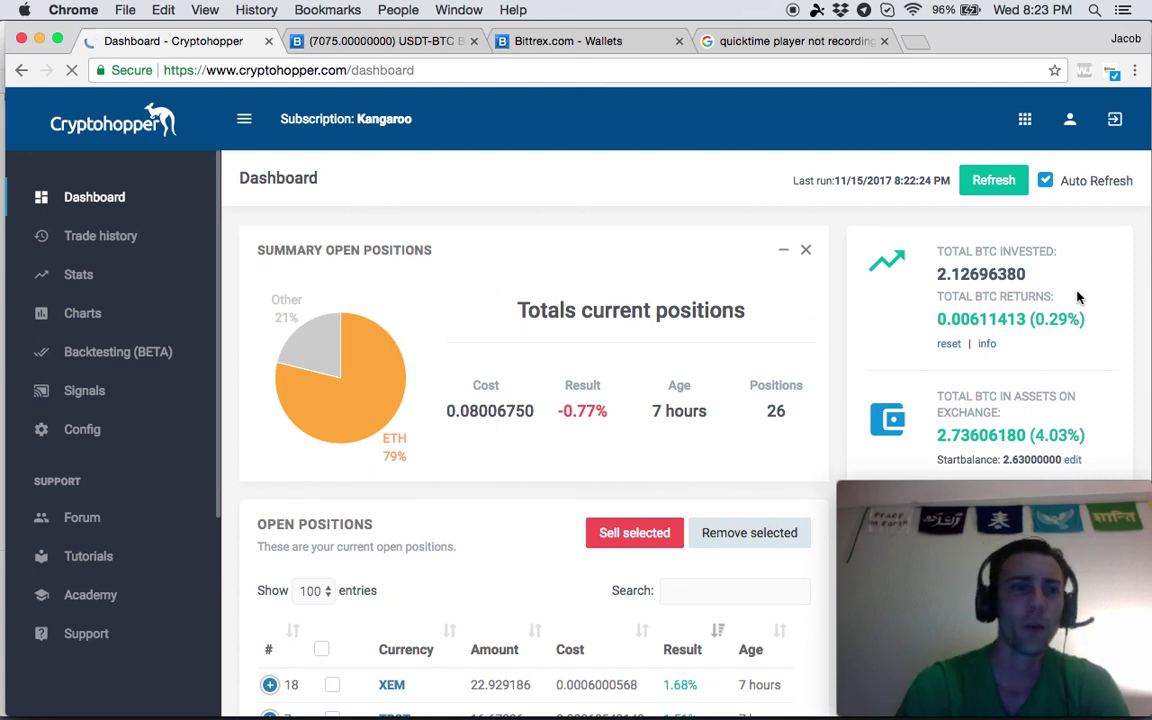
# Visit Config and Signals, then refresh the dashboard's position figures.
pyautogui.click(96, 430)
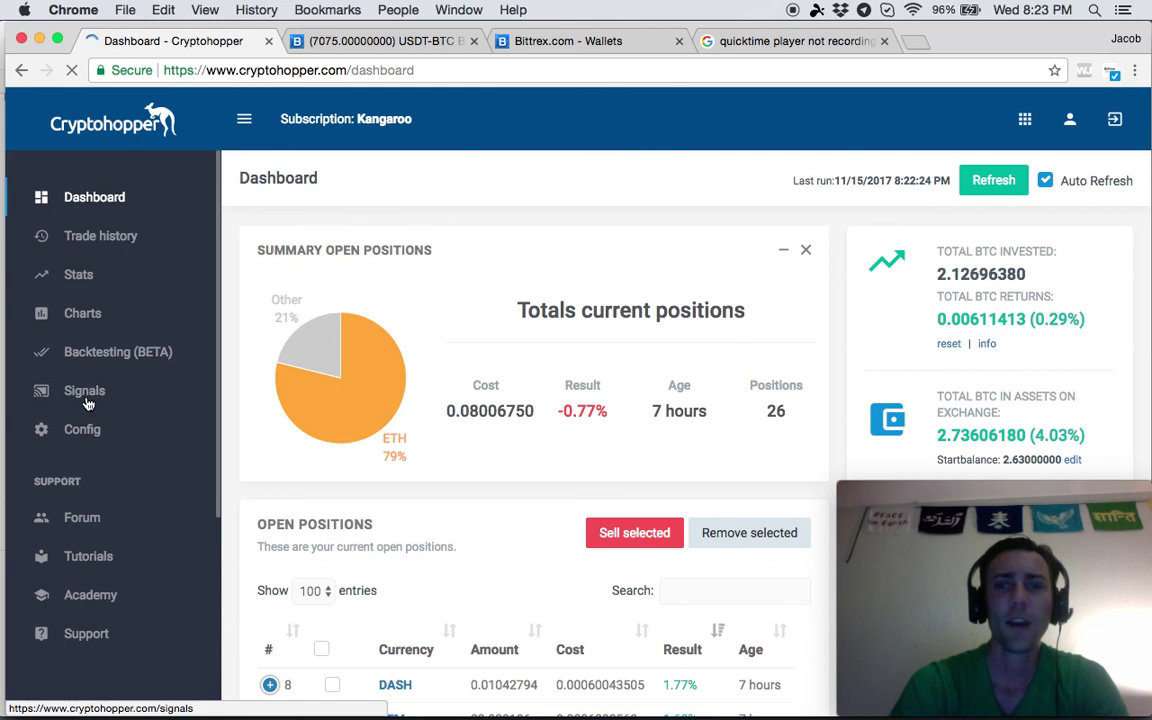
pyautogui.click(86, 400)
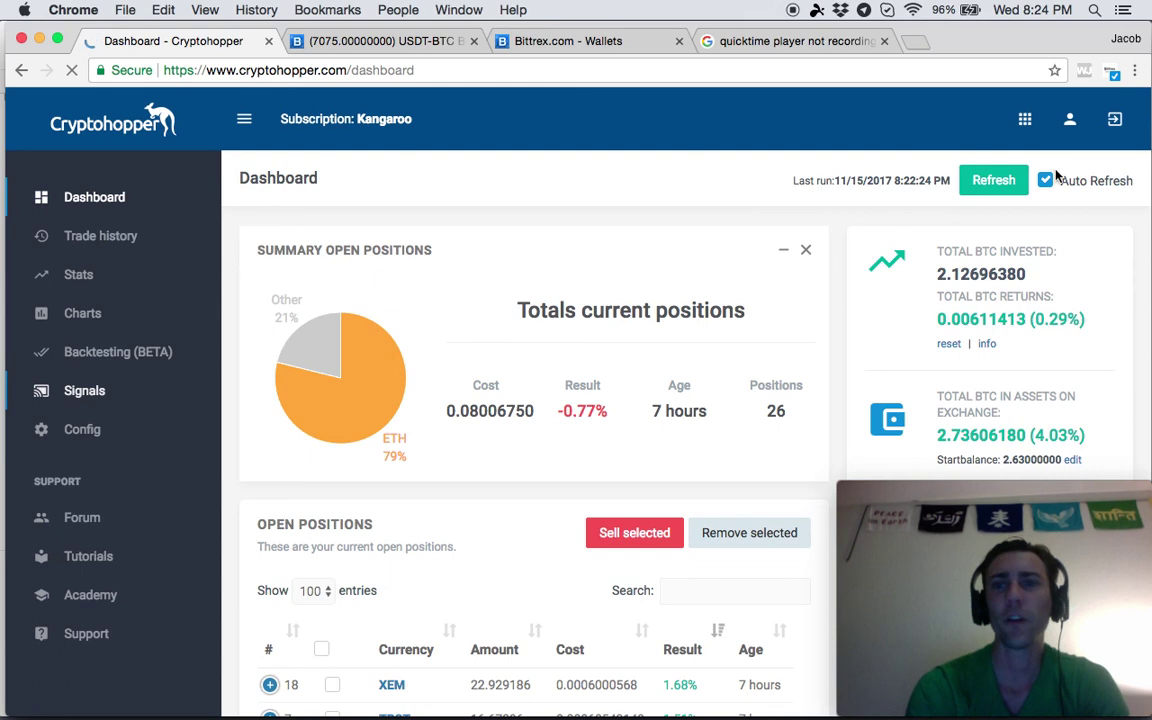
pyautogui.click(992, 188)
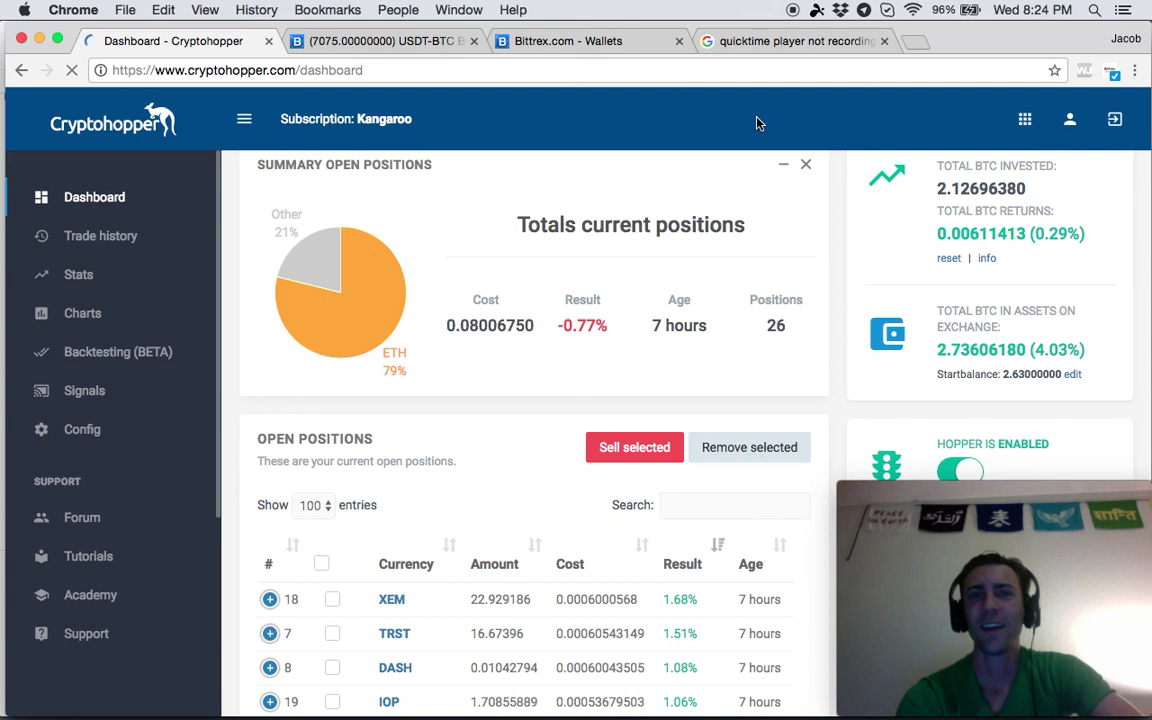
# Open Trade history showing the CRB sell at 3.02% and IOP sell at 3.33%.
pyautogui.scroll(-2, 900, 240)
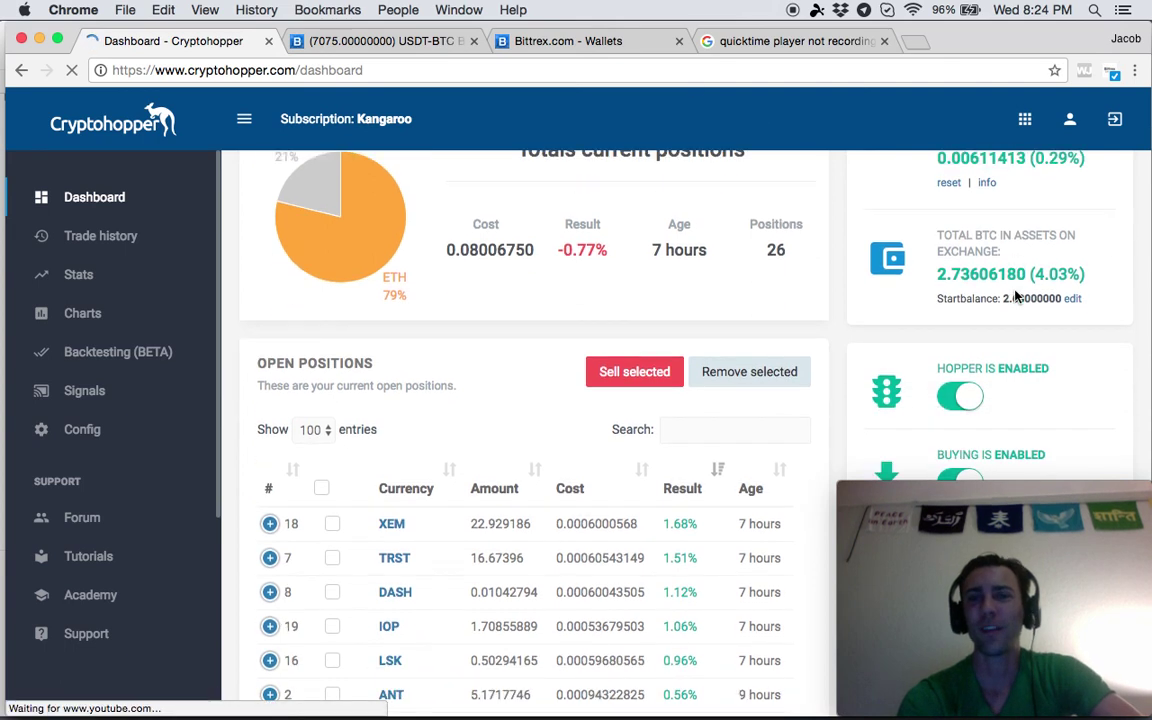
pyautogui.scroll(5, 1016, 295)
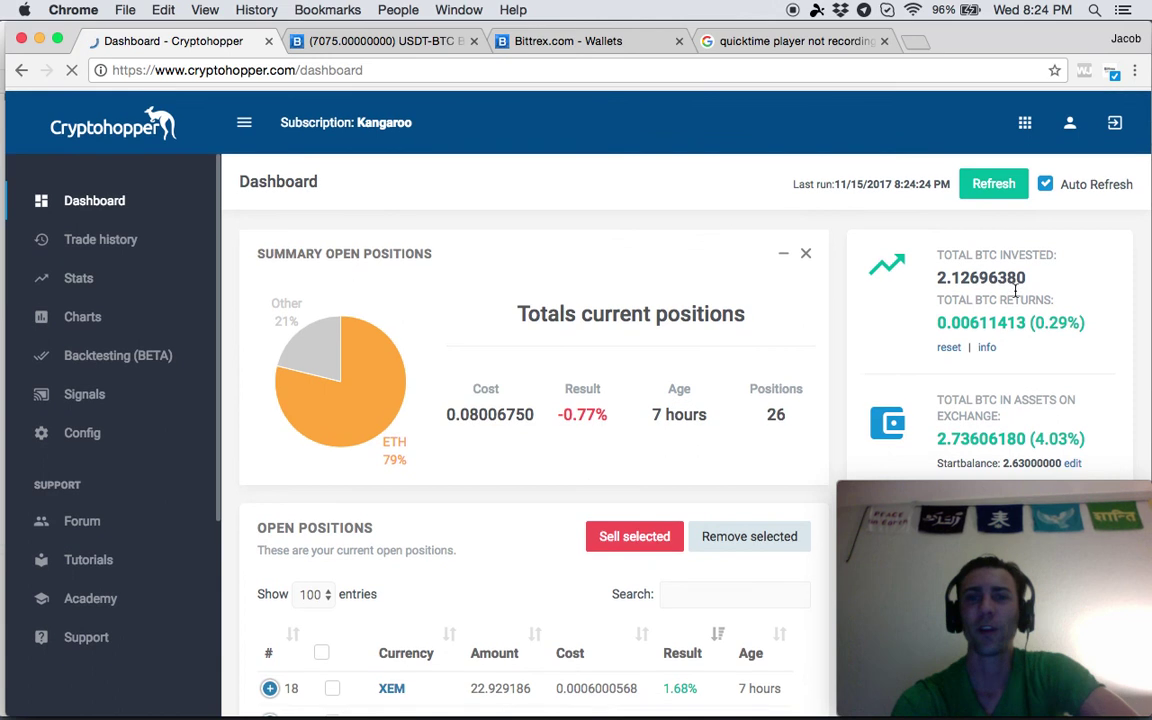
pyautogui.scroll(-2, 1030, 320)
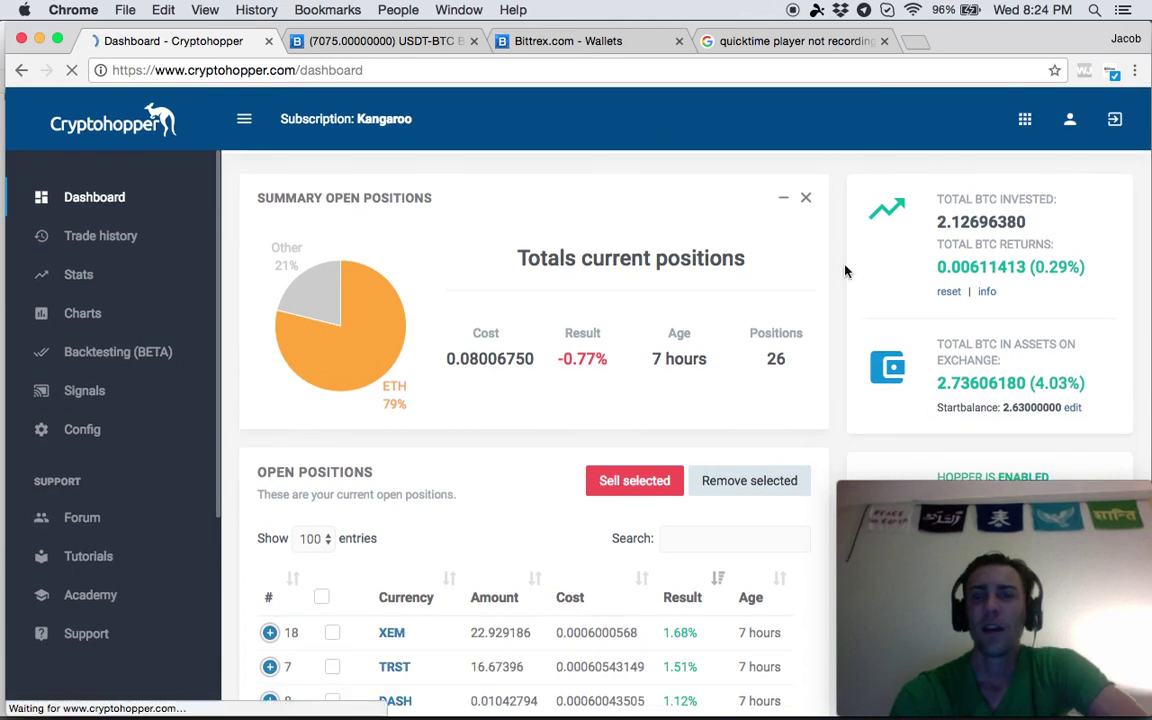
pyautogui.click(132, 241)
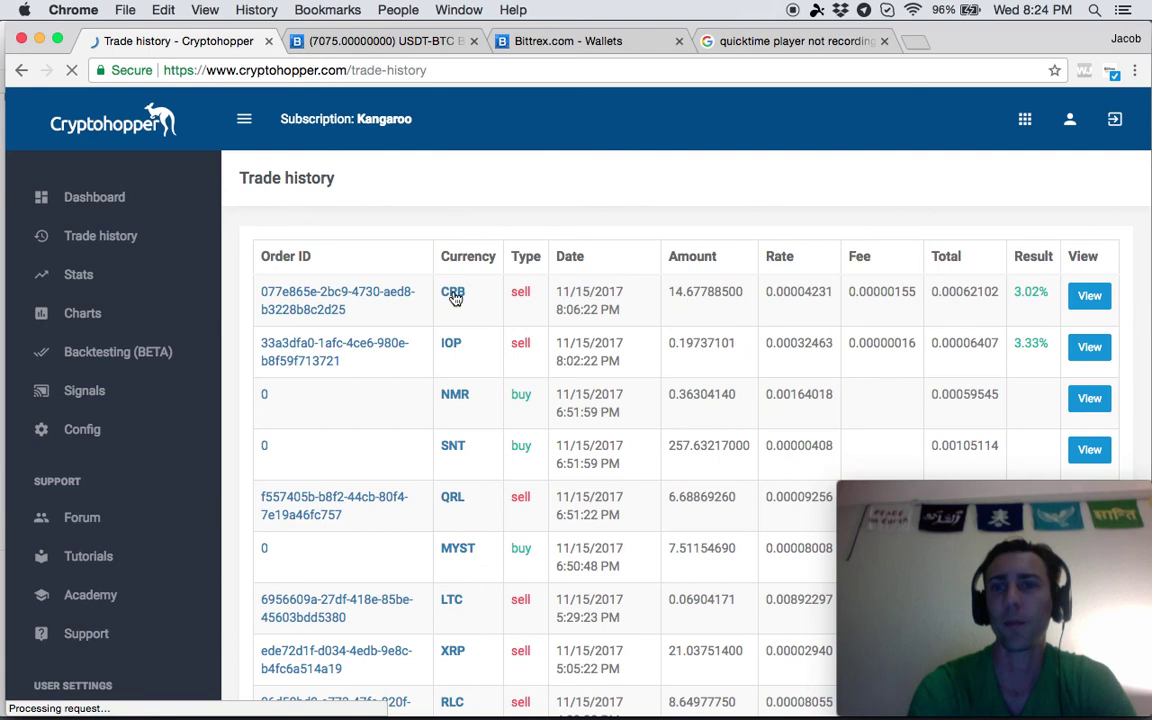
# Scroll the order table down to the STORJ sell at 4.08% and BNT, DCT, LUN buys.
pyautogui.scroll(-1, 570, 342)
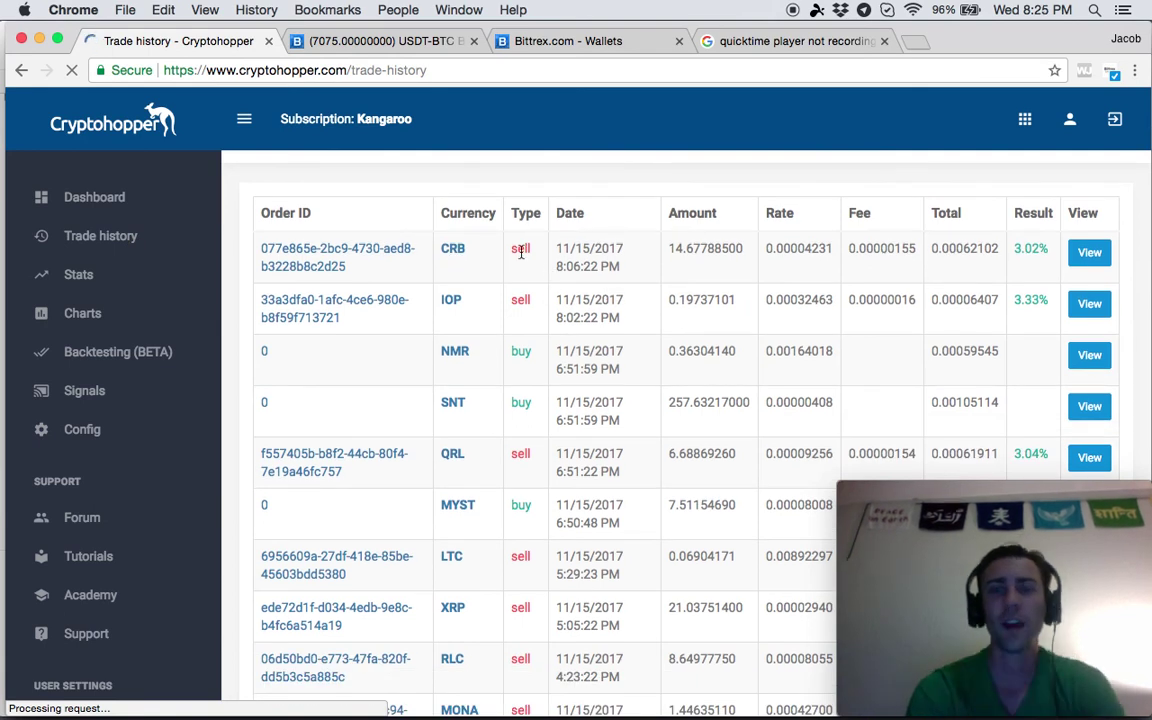
pyautogui.scroll(-1, 515, 255)
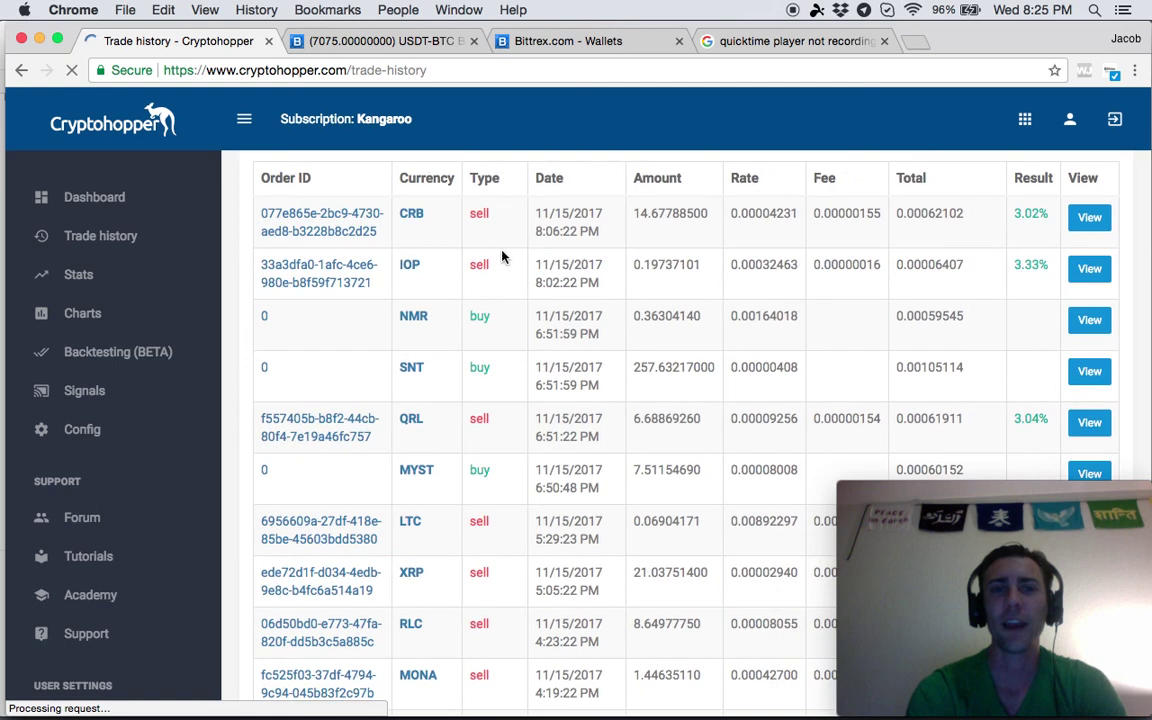
pyautogui.scroll(-1, 502, 257)
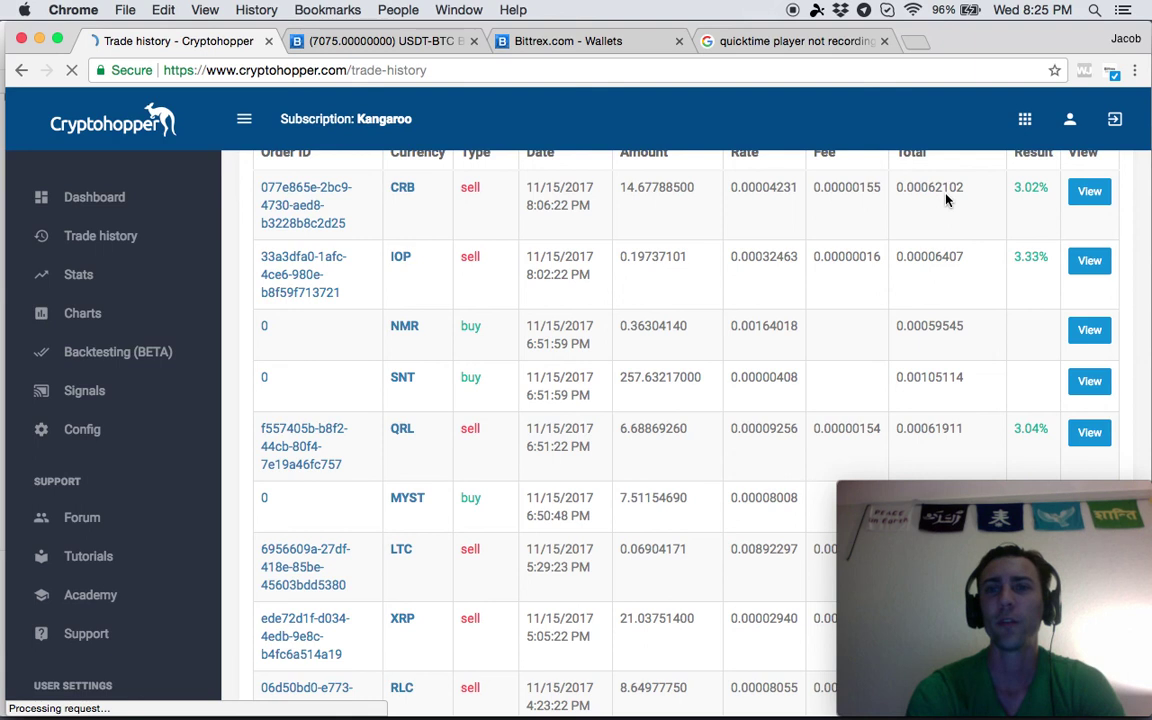
pyautogui.scroll(1, 944, 210)
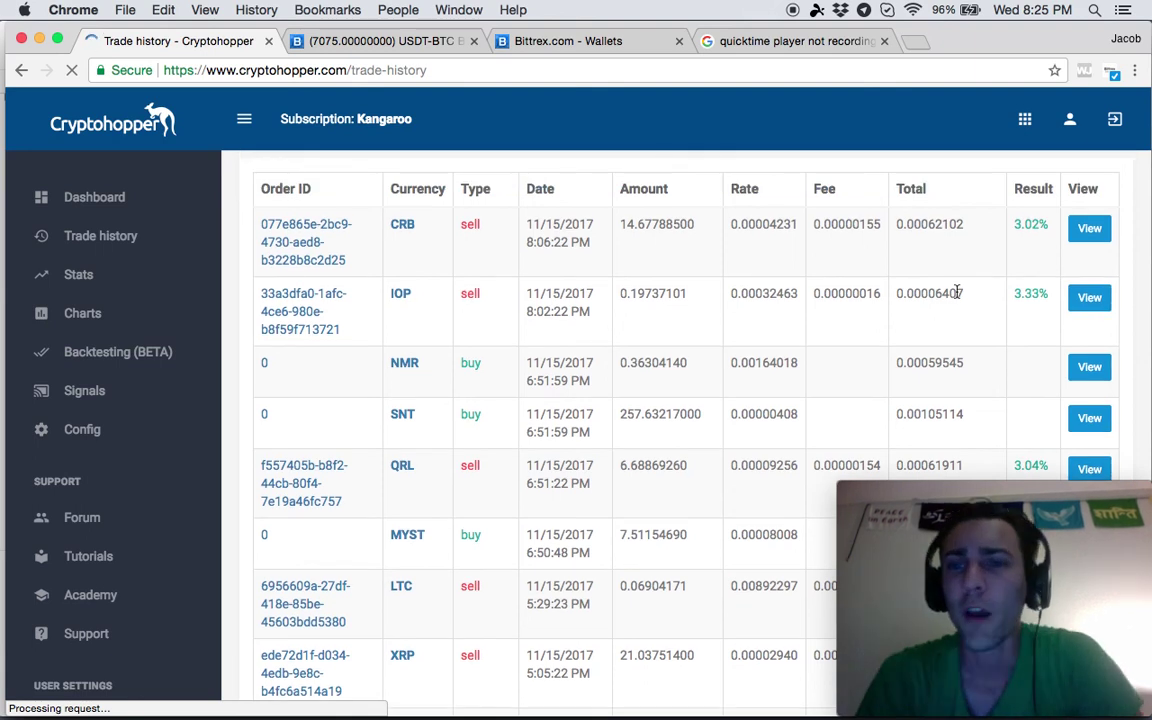
pyautogui.scroll(-1, 970, 242)
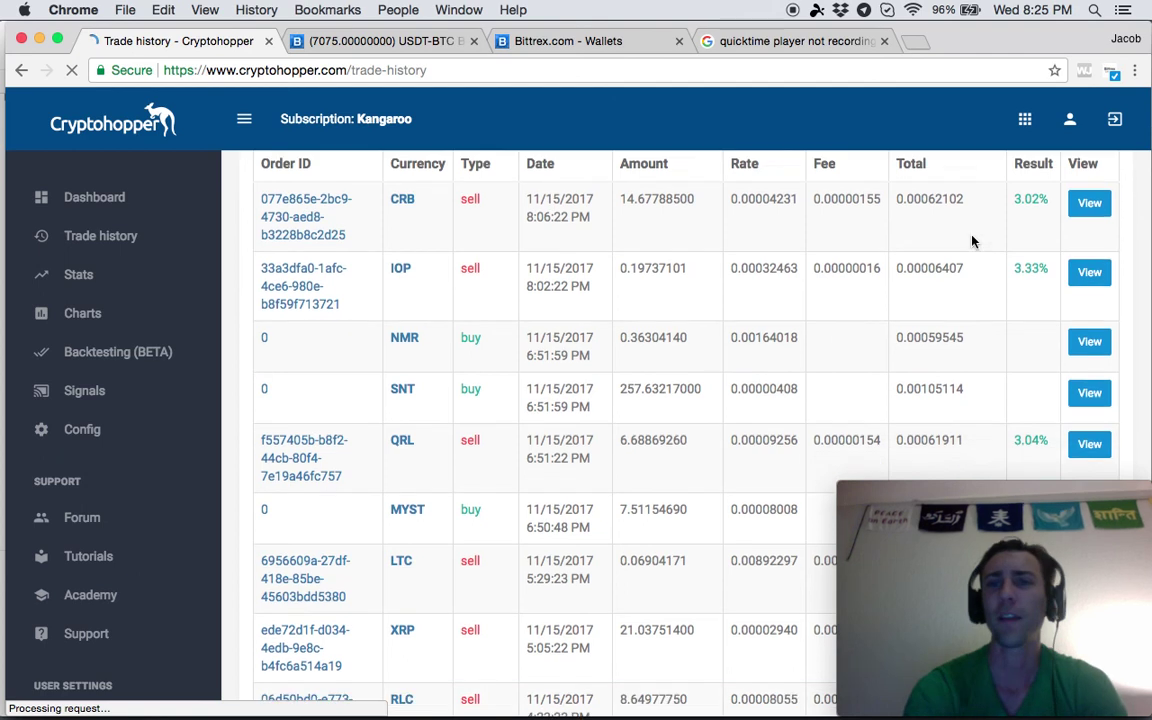
pyautogui.scroll(-1, 972, 240)
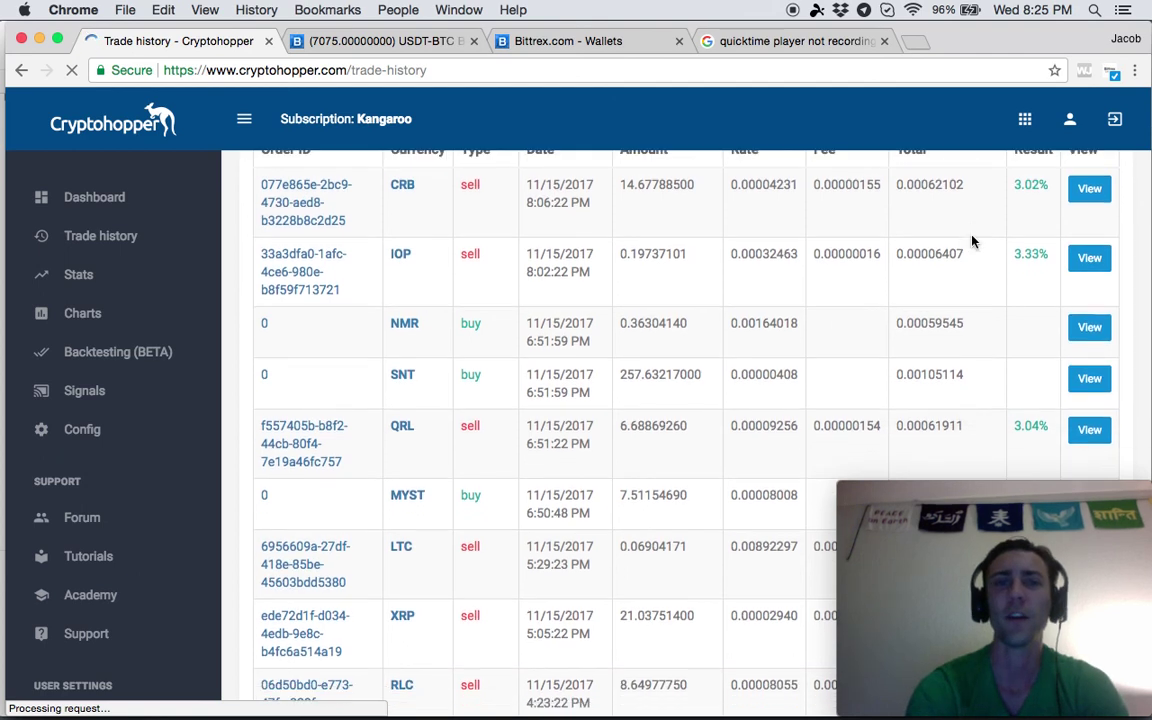
pyautogui.scroll(-3, 972, 241)
pyautogui.scroll(-2, 972, 250)
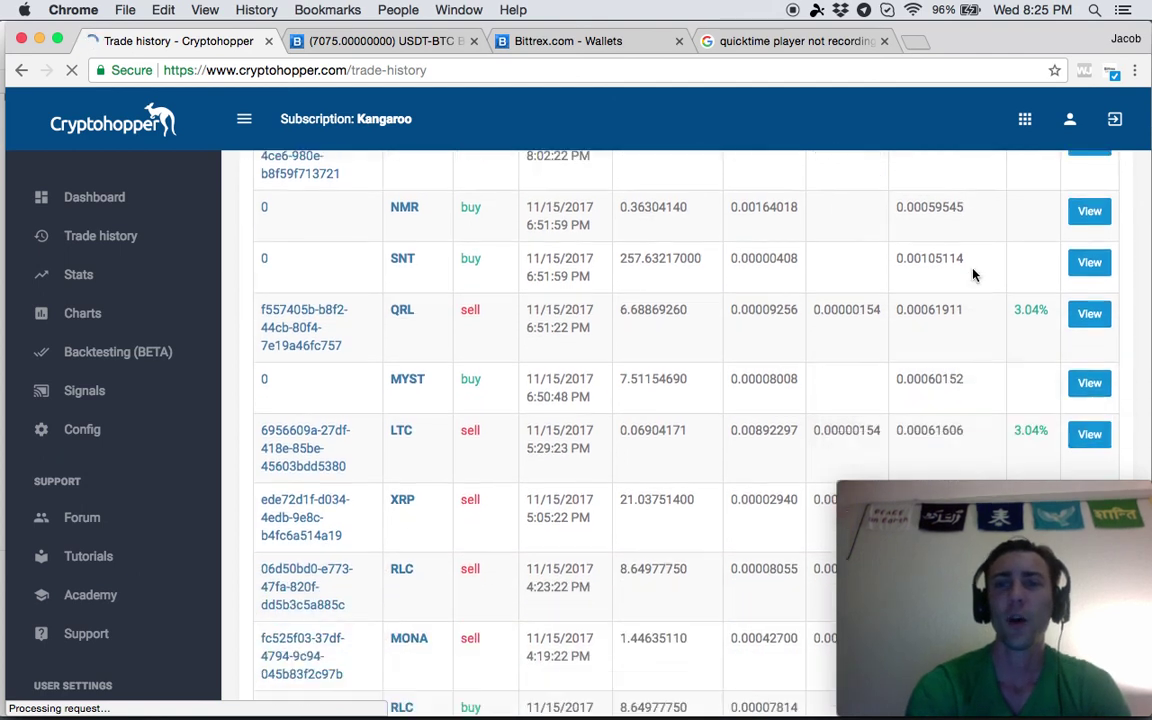
pyautogui.scroll(-3, 975, 275)
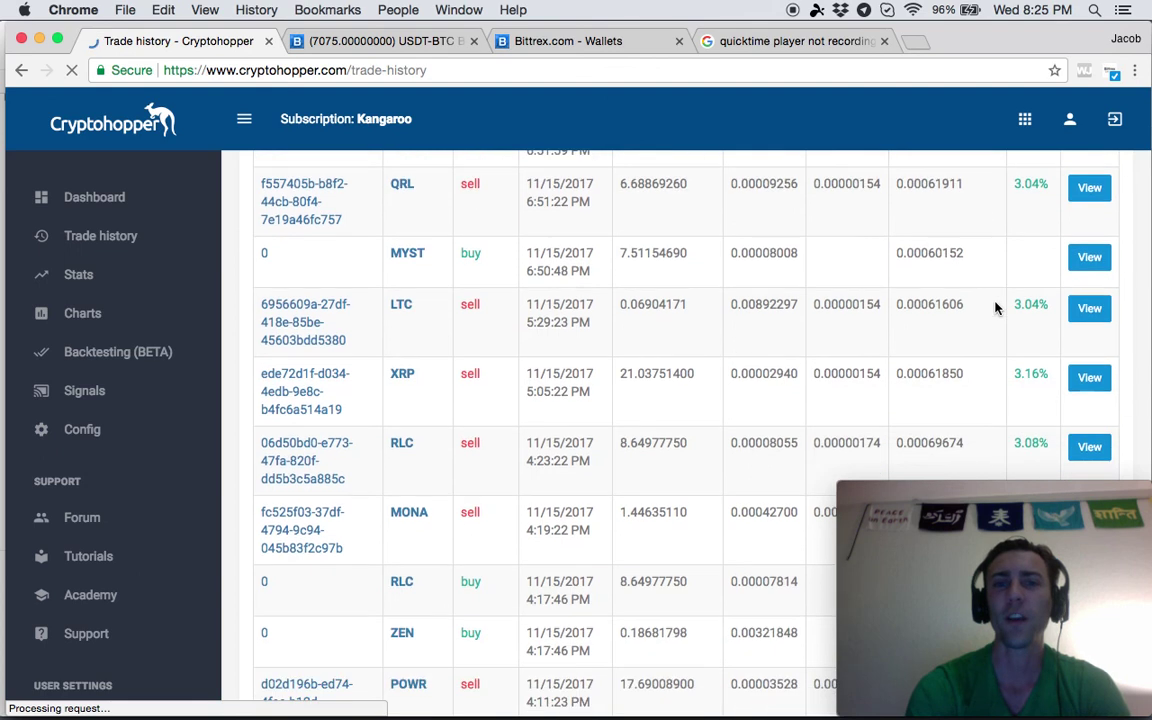
pyautogui.scroll(-1, 995, 308)
pyautogui.scroll(-2, 995, 308)
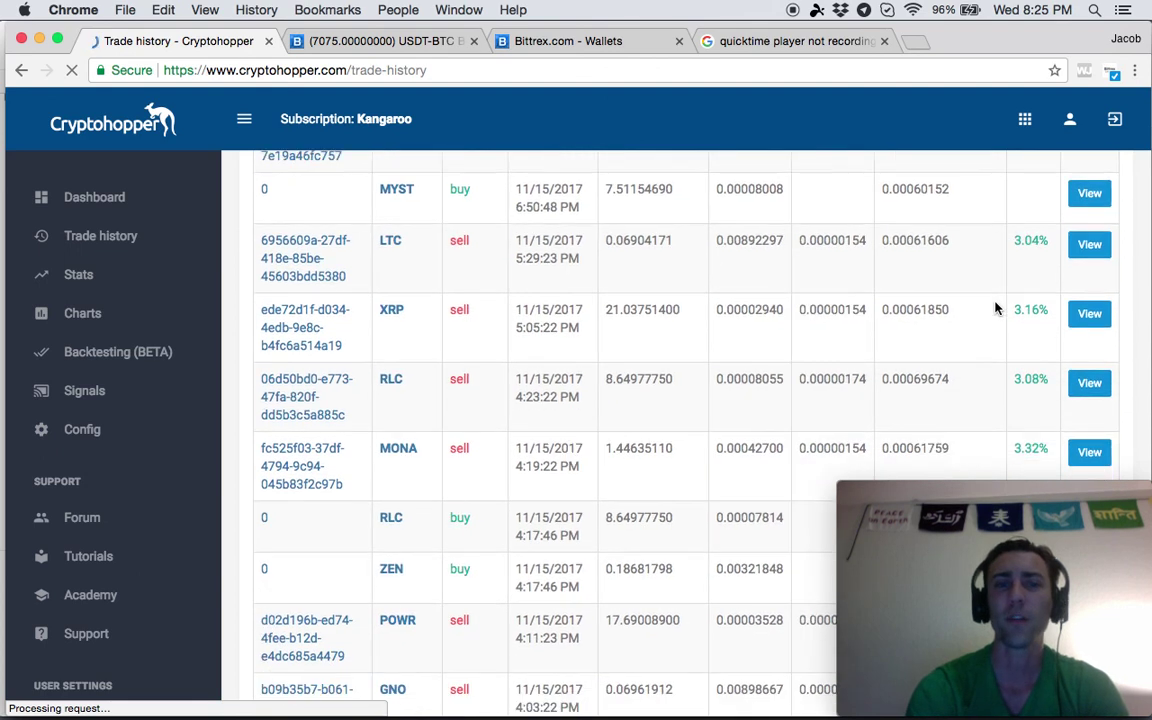
pyautogui.scroll(-1, 995, 308)
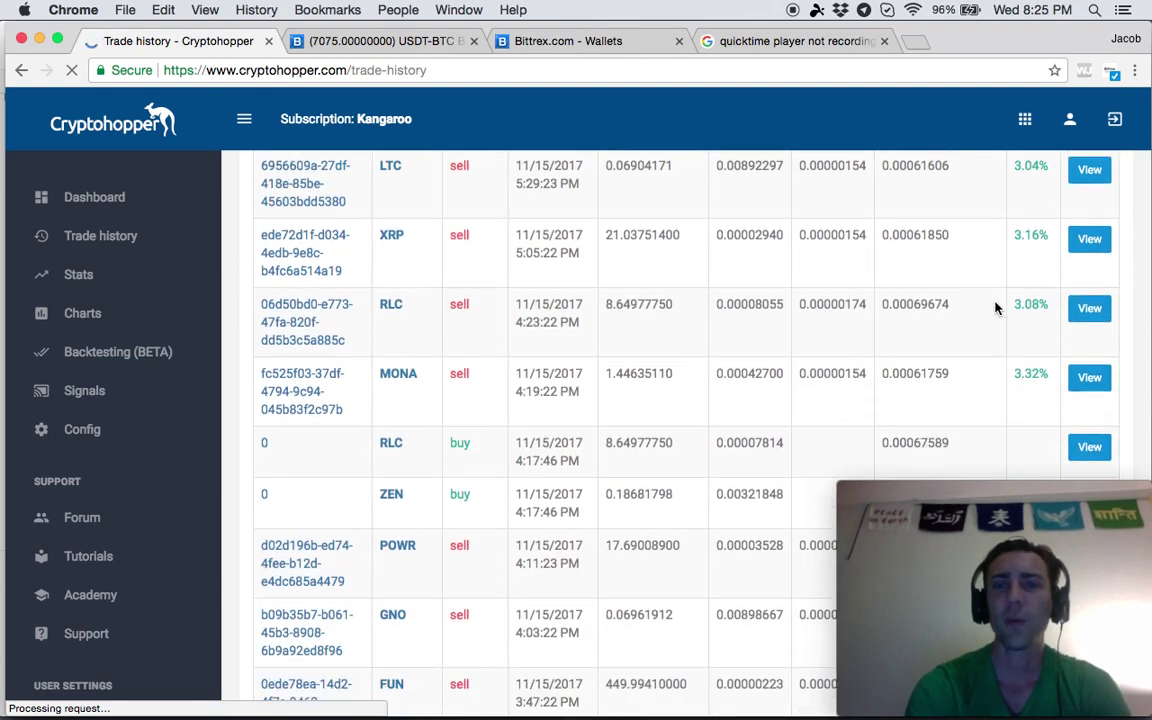
pyautogui.scroll(-2, 995, 308)
pyautogui.scroll(-5, 995, 308)
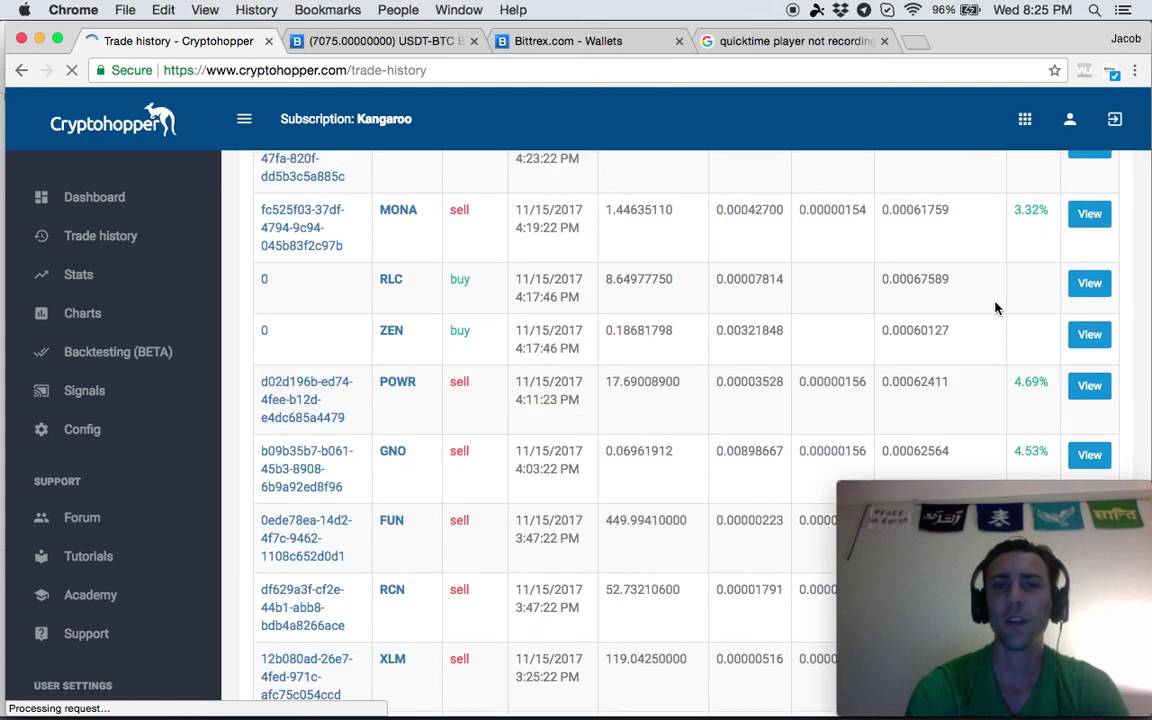
pyautogui.scroll(-8, 995, 308)
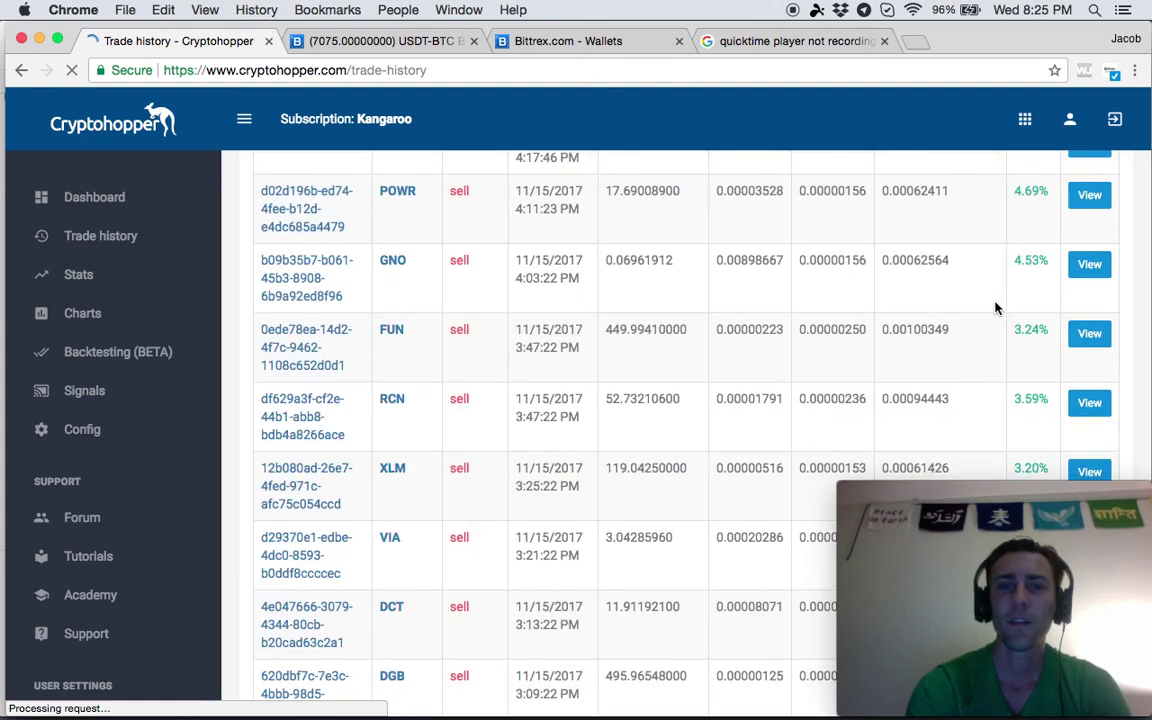
pyautogui.scroll(-5, 995, 308)
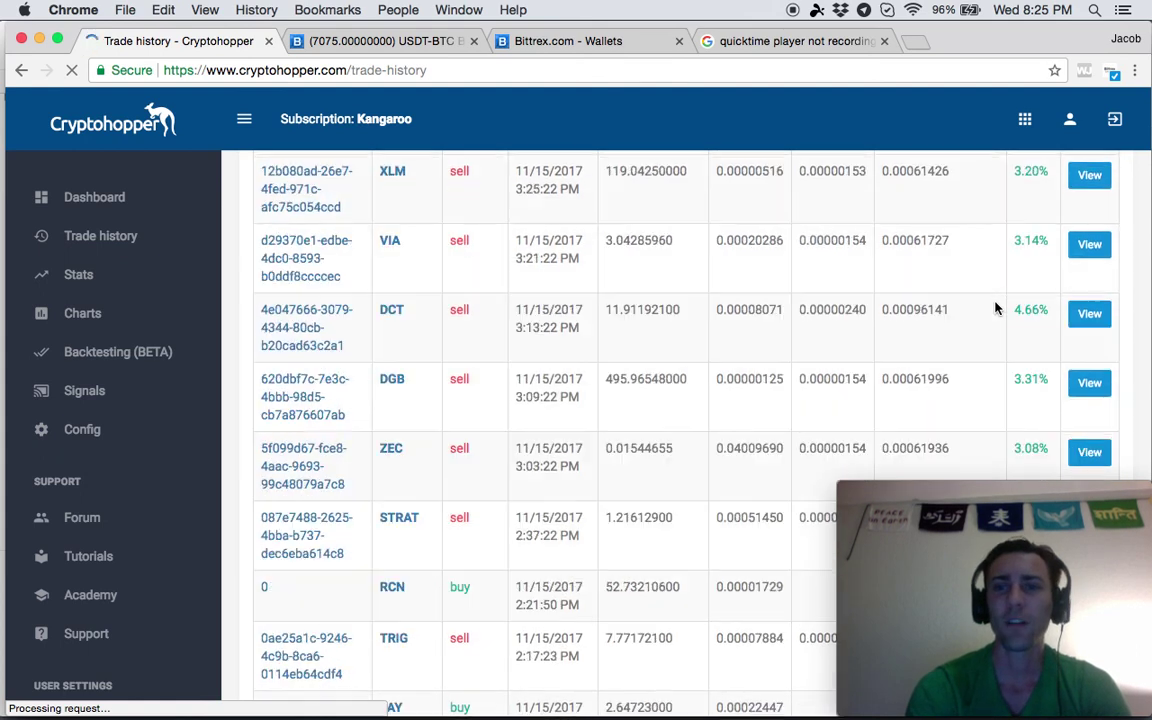
pyautogui.scroll(-5, 995, 308)
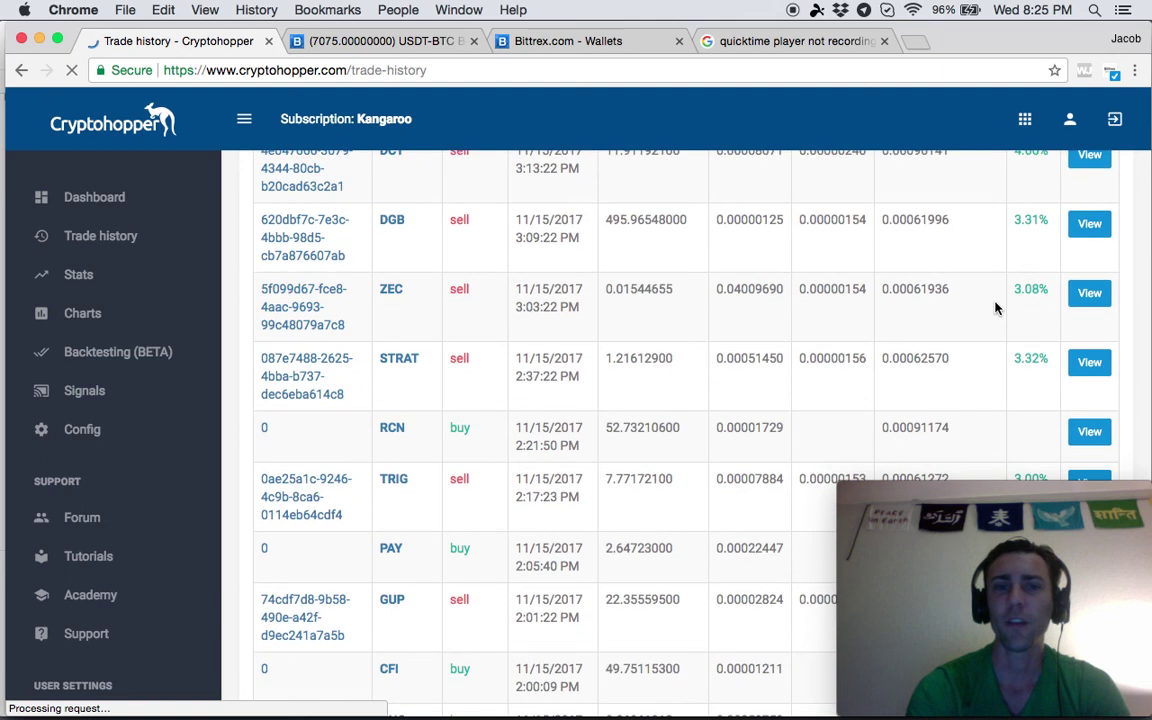
pyautogui.scroll(-6, 995, 308)
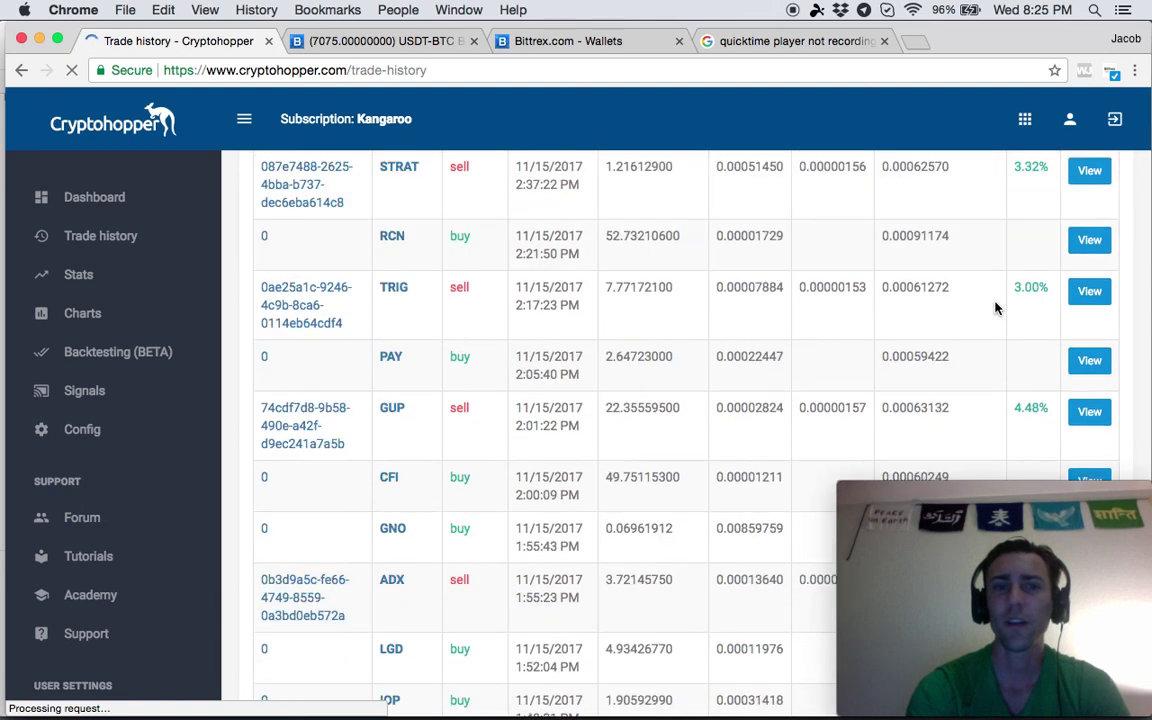
pyautogui.scroll(-5, 995, 308)
pyautogui.scroll(-3, 995, 308)
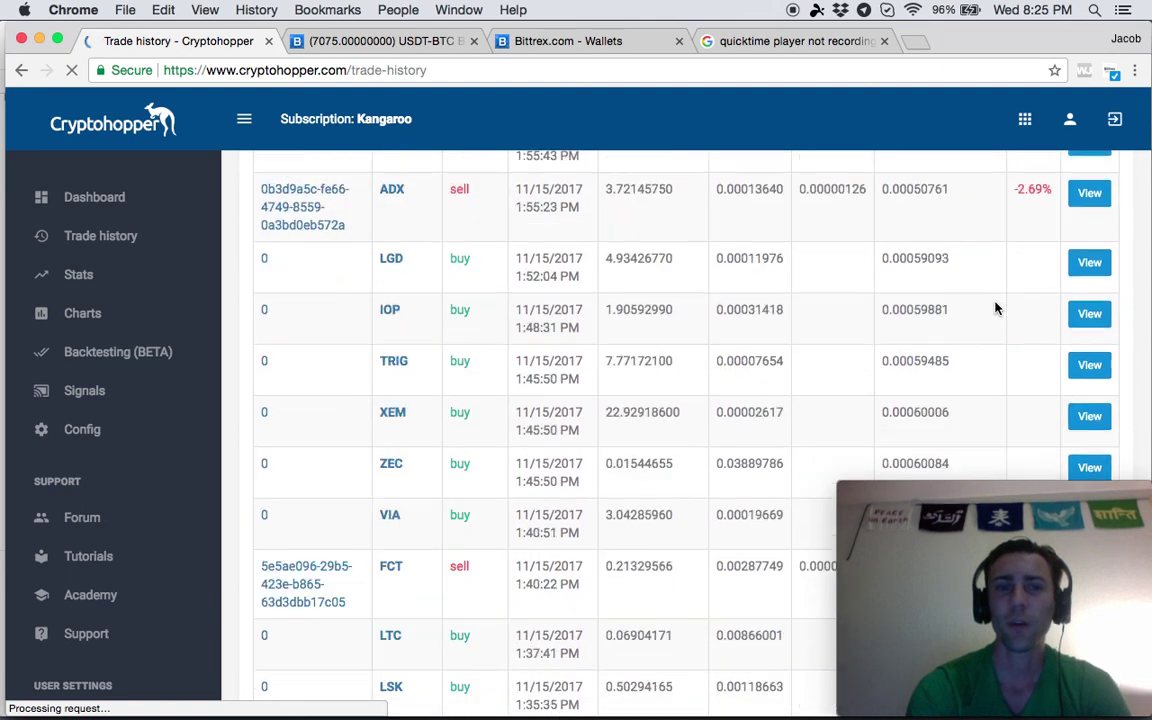
pyautogui.scroll(-3, 995, 308)
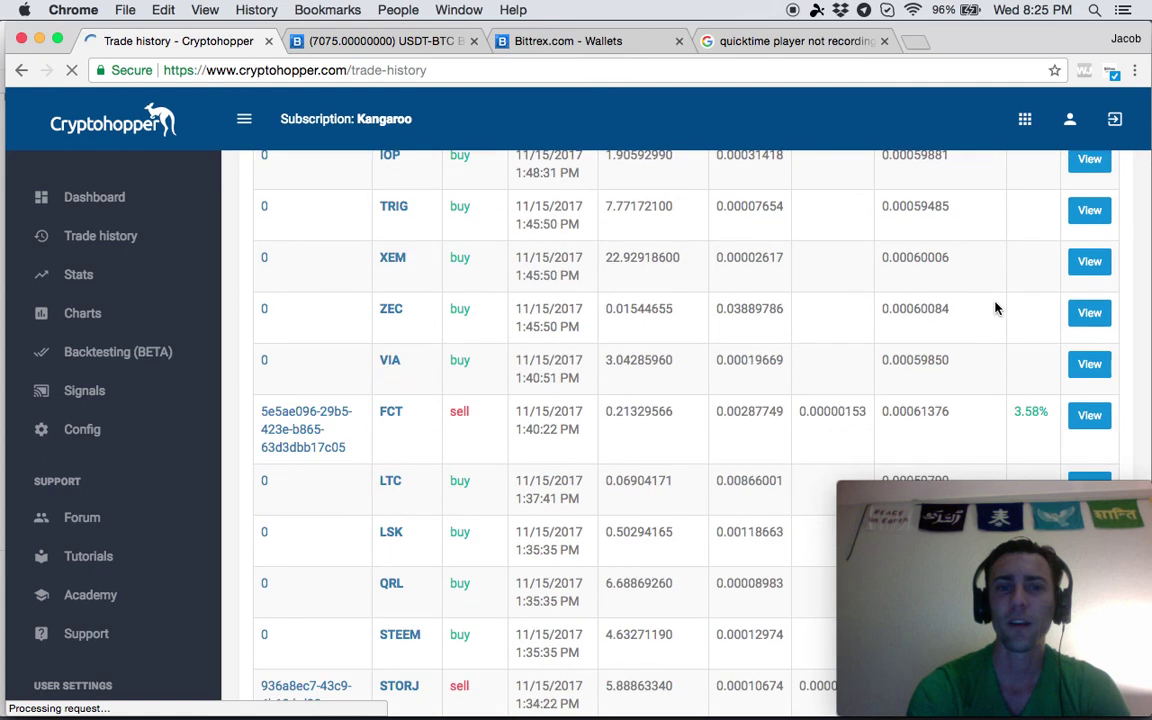
pyautogui.scroll(-3, 995, 308)
pyautogui.scroll(-2, 995, 308)
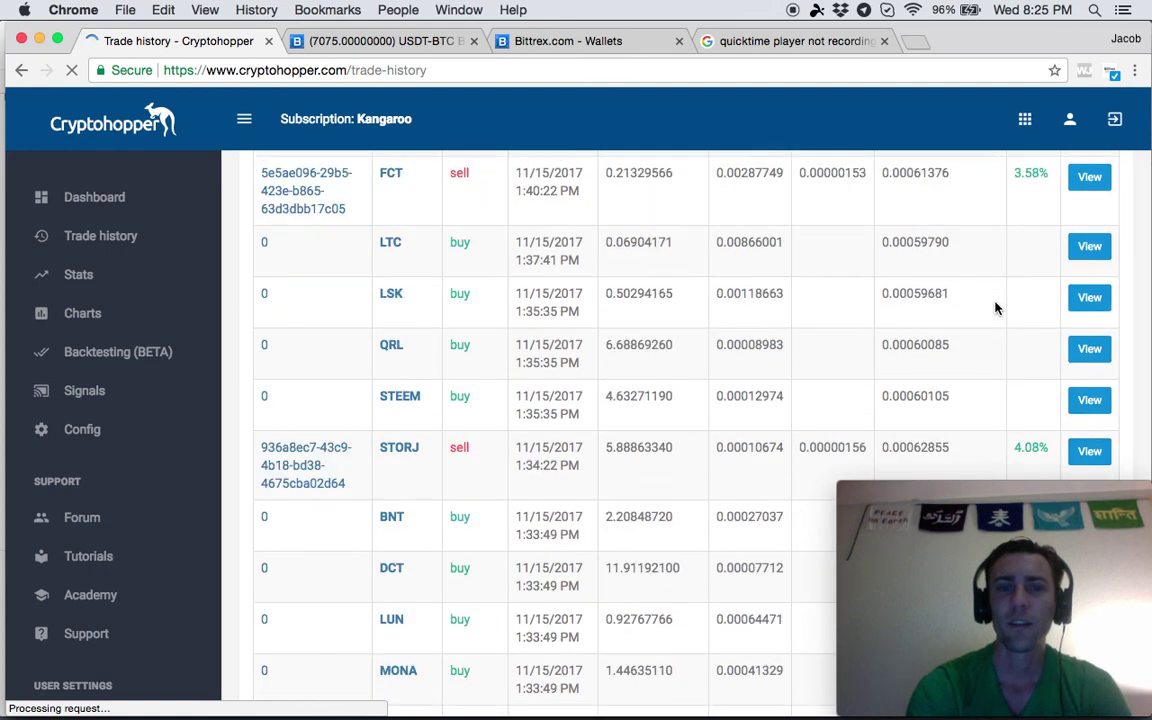
pyautogui.scroll(-2, 995, 308)
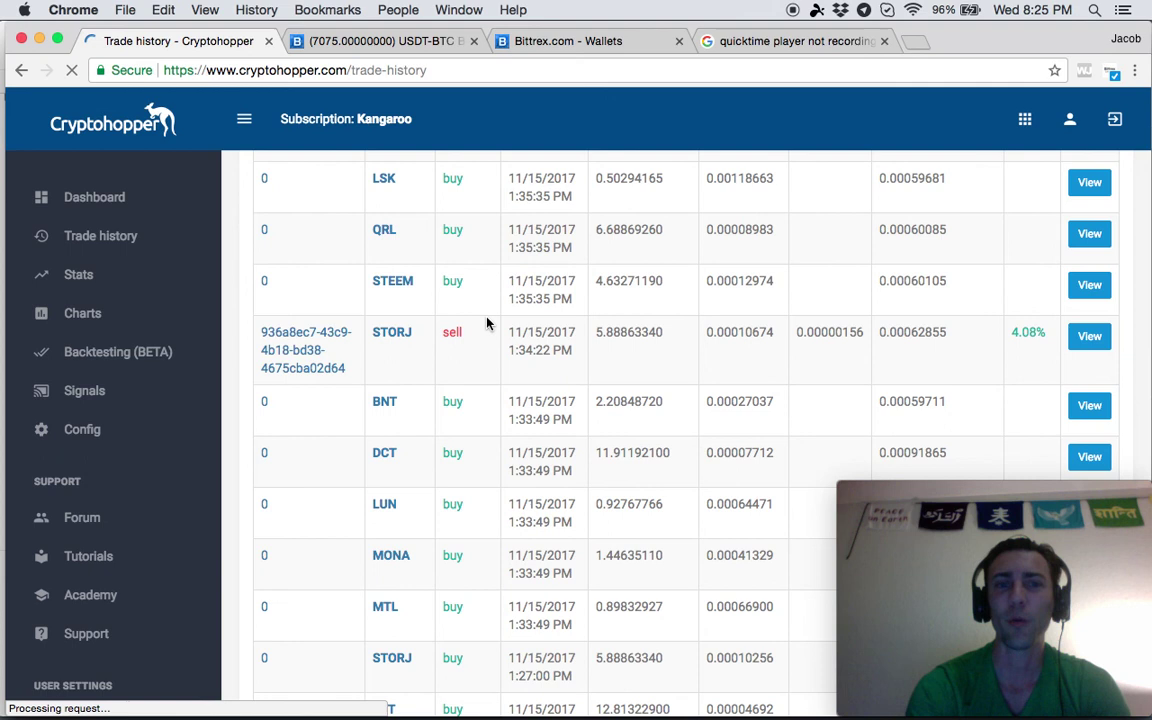
pyautogui.scroll(-10, 530, 345)
pyautogui.scroll(-5, 579, 372)
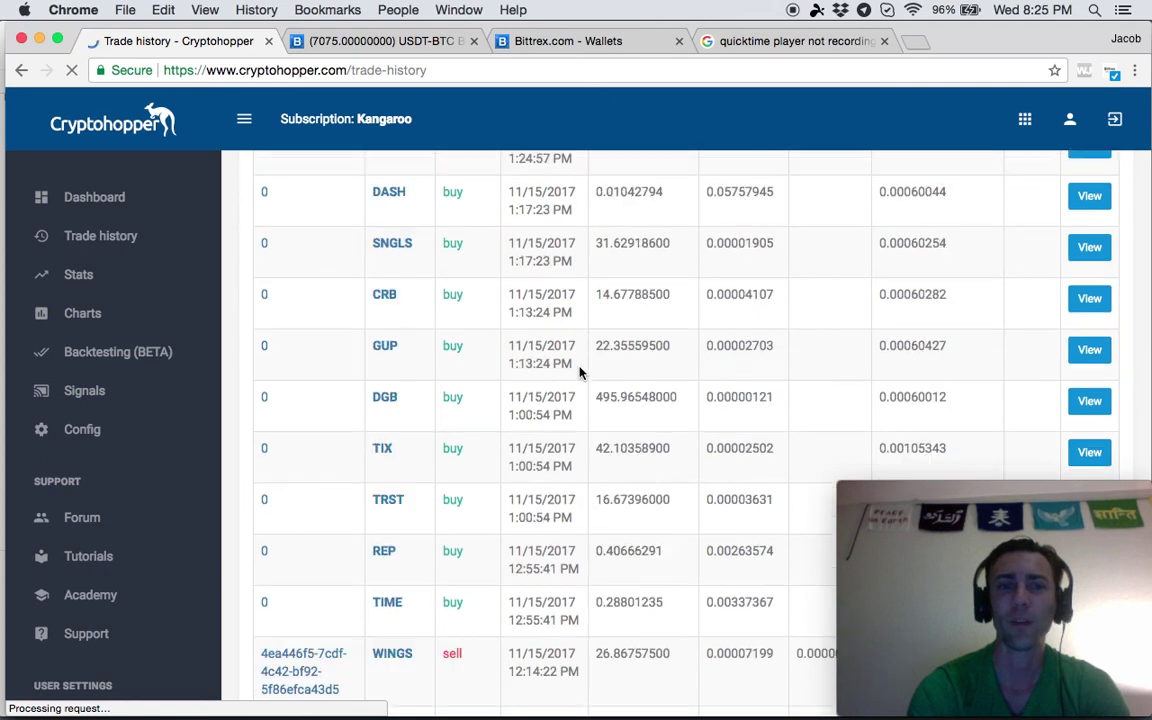
pyautogui.scroll(-5, 579, 372)
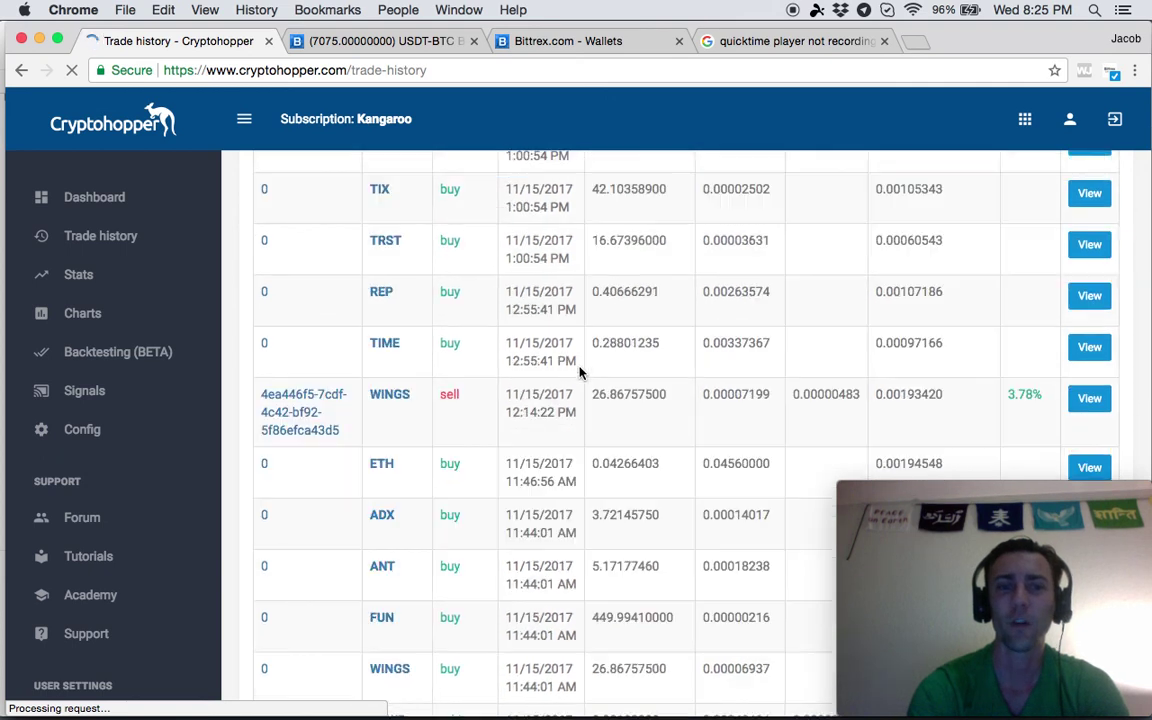
pyautogui.scroll(-1, 579, 372)
pyautogui.scroll(-1, 579, 372)
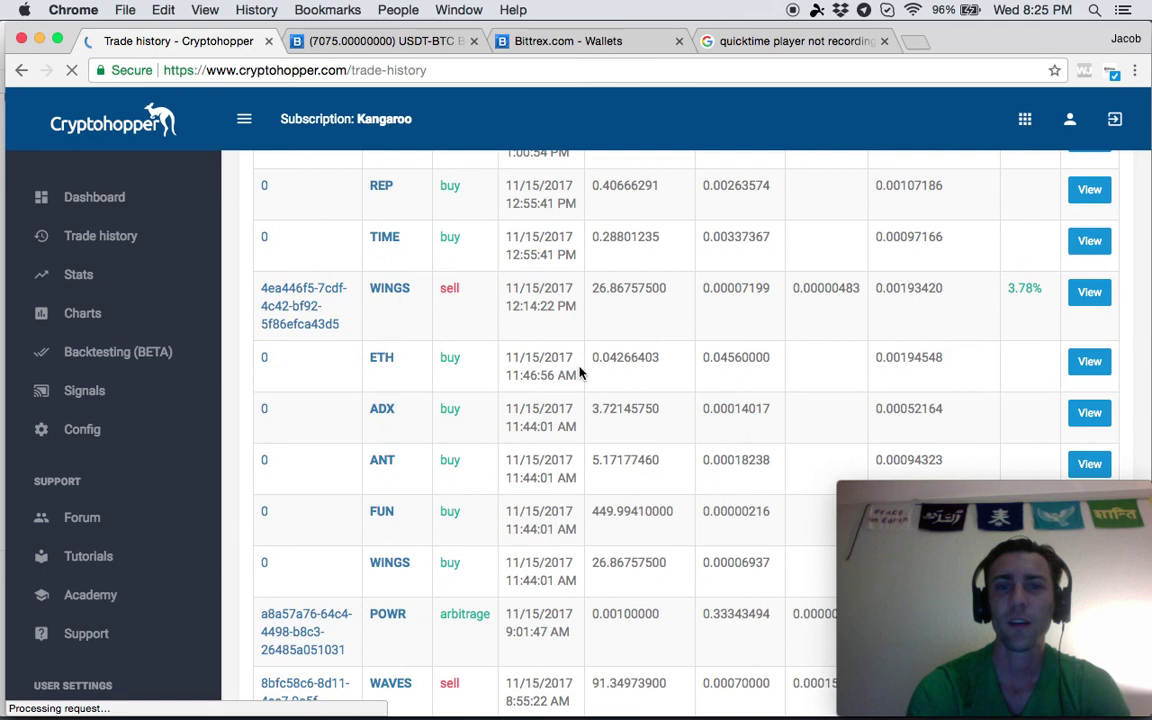
pyautogui.scroll(-3, 579, 372)
pyautogui.scroll(-2, 579, 372)
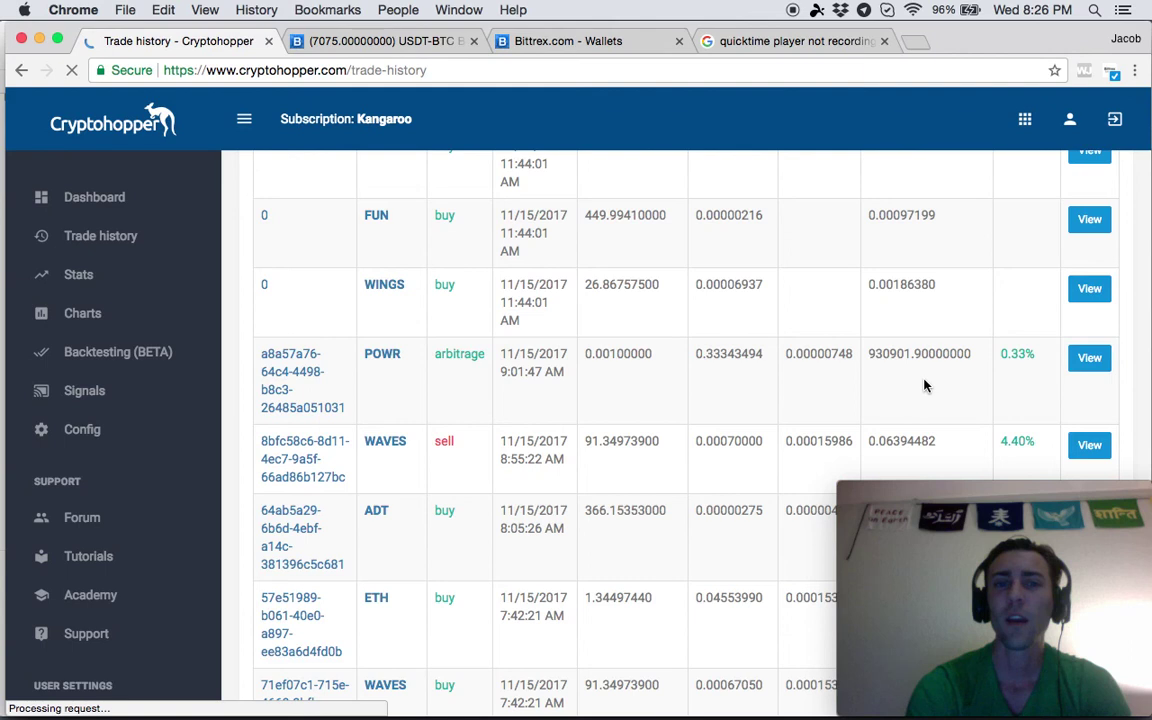
pyautogui.scroll(-2, 924, 385)
pyautogui.scroll(-2, 924, 385)
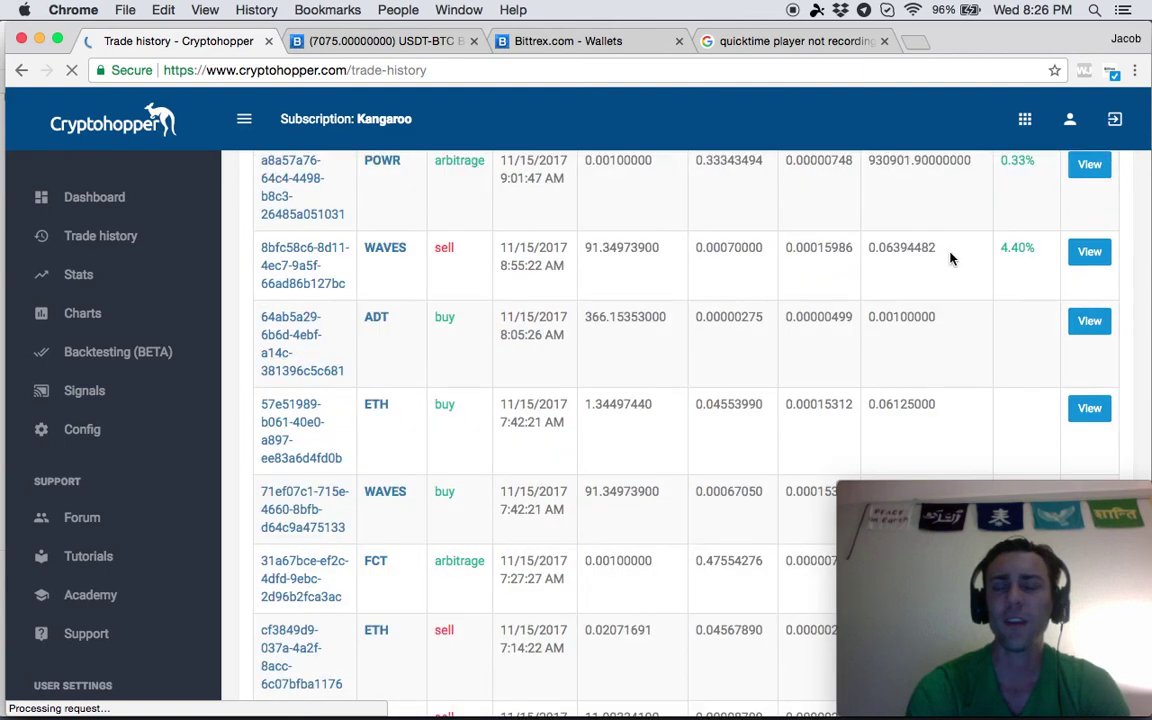
pyautogui.scroll(-1, 918, 267)
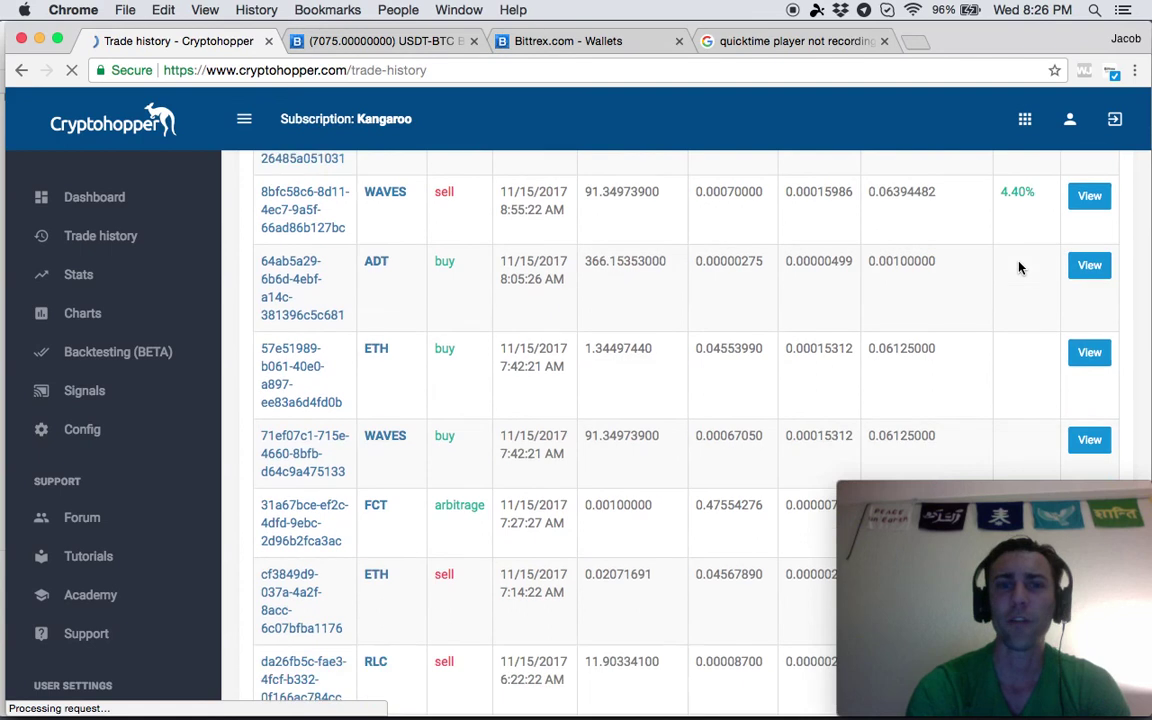
pyautogui.scroll(-1, 1019, 266)
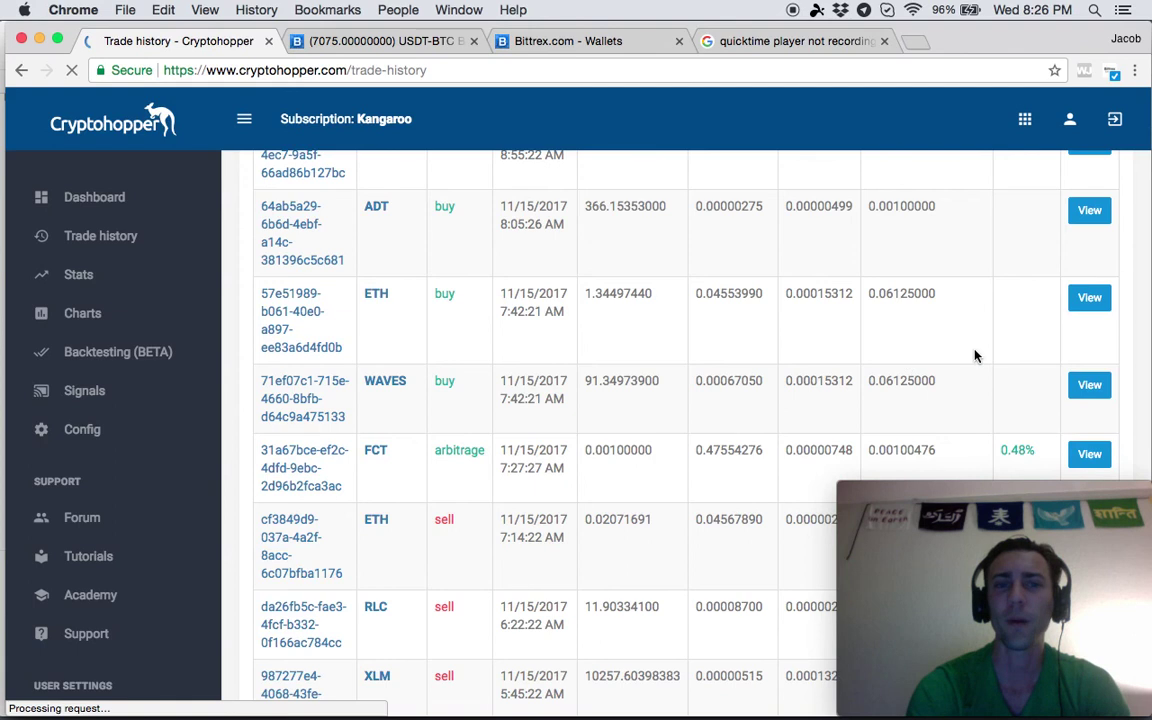
pyautogui.scroll(-1, 975, 355)
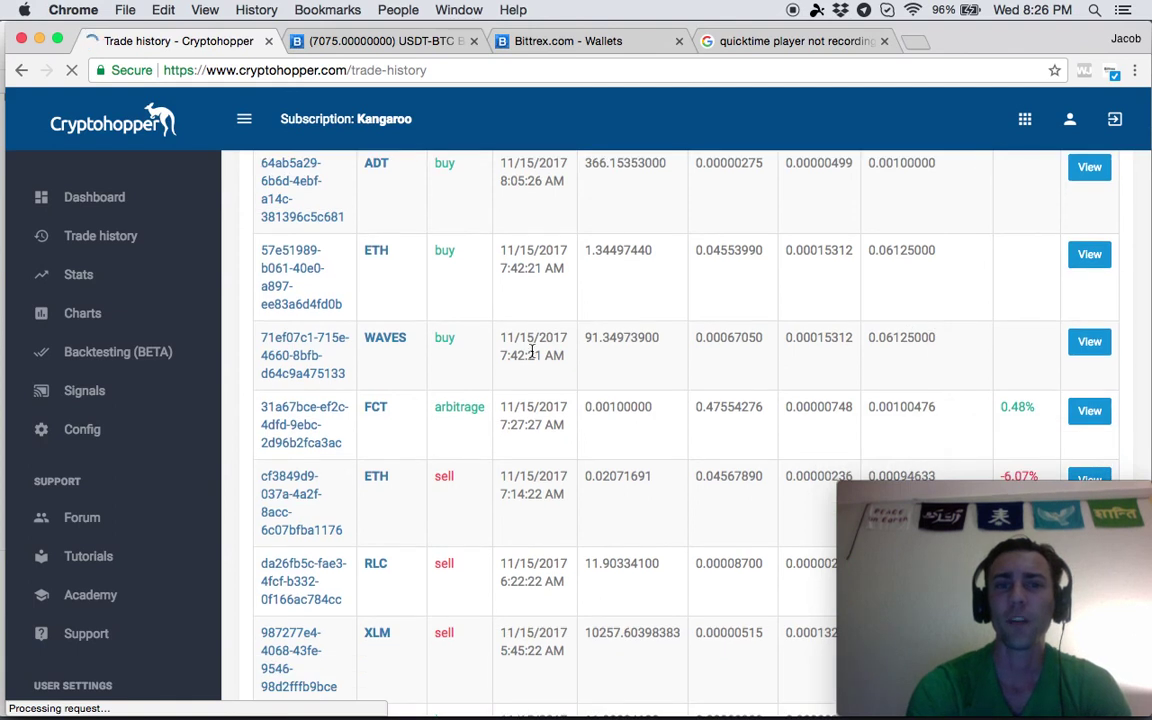
pyautogui.scroll(1, 533, 355)
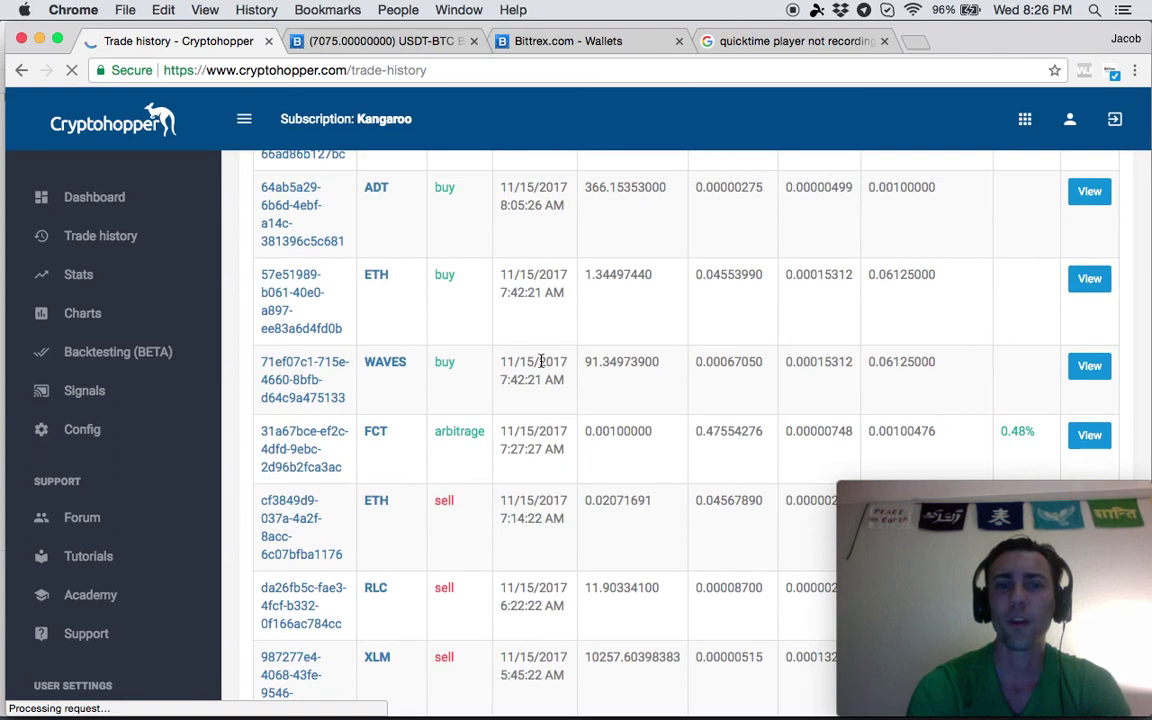
pyautogui.scroll(1, 540, 361)
pyautogui.scroll(-3, 540, 361)
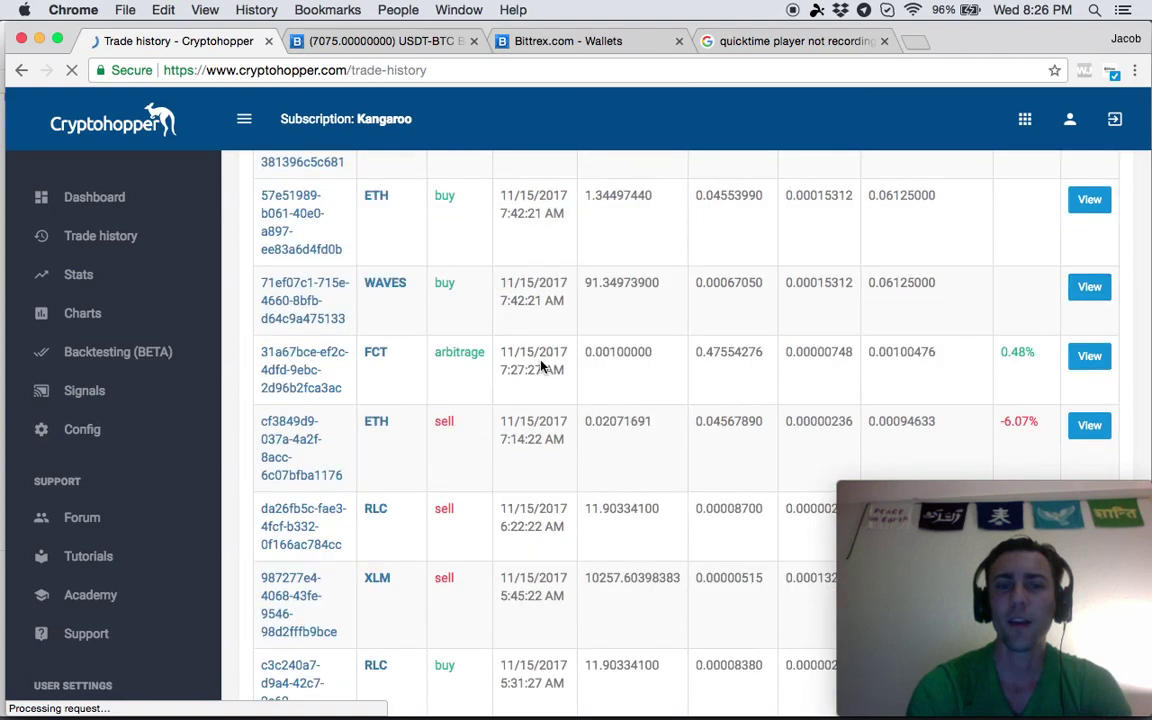
pyautogui.scroll(-1, 540, 366)
pyautogui.scroll(-5, 528, 580)
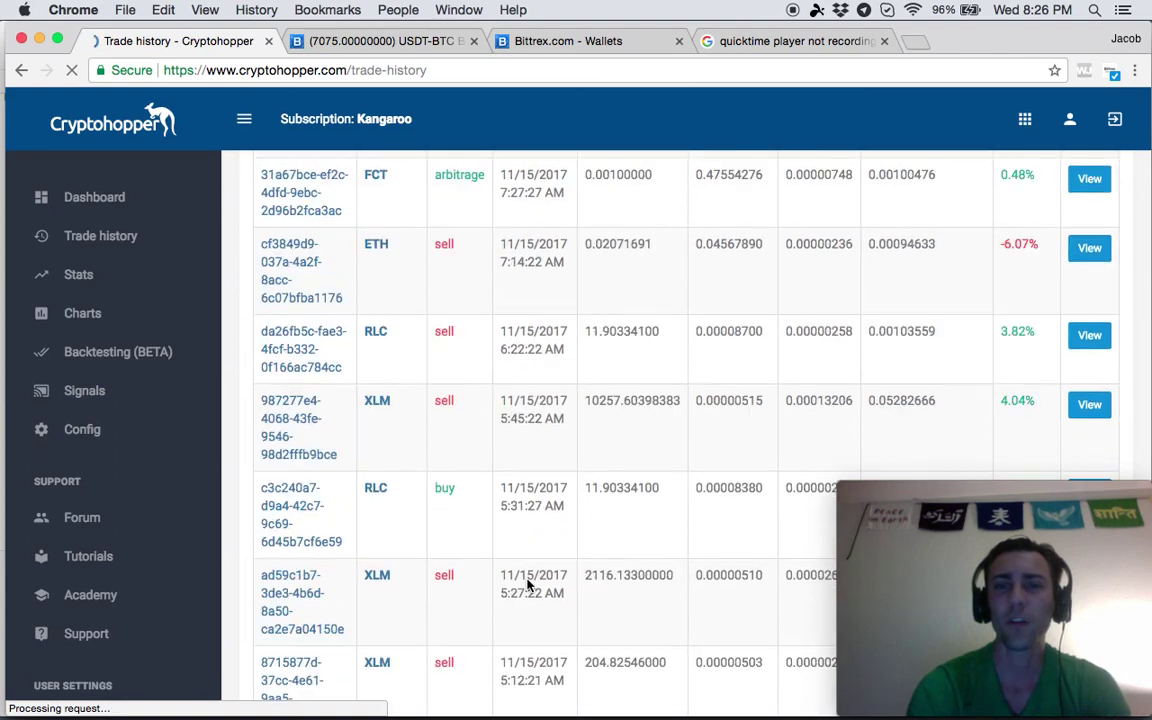
pyautogui.scroll(-2, 769, 446)
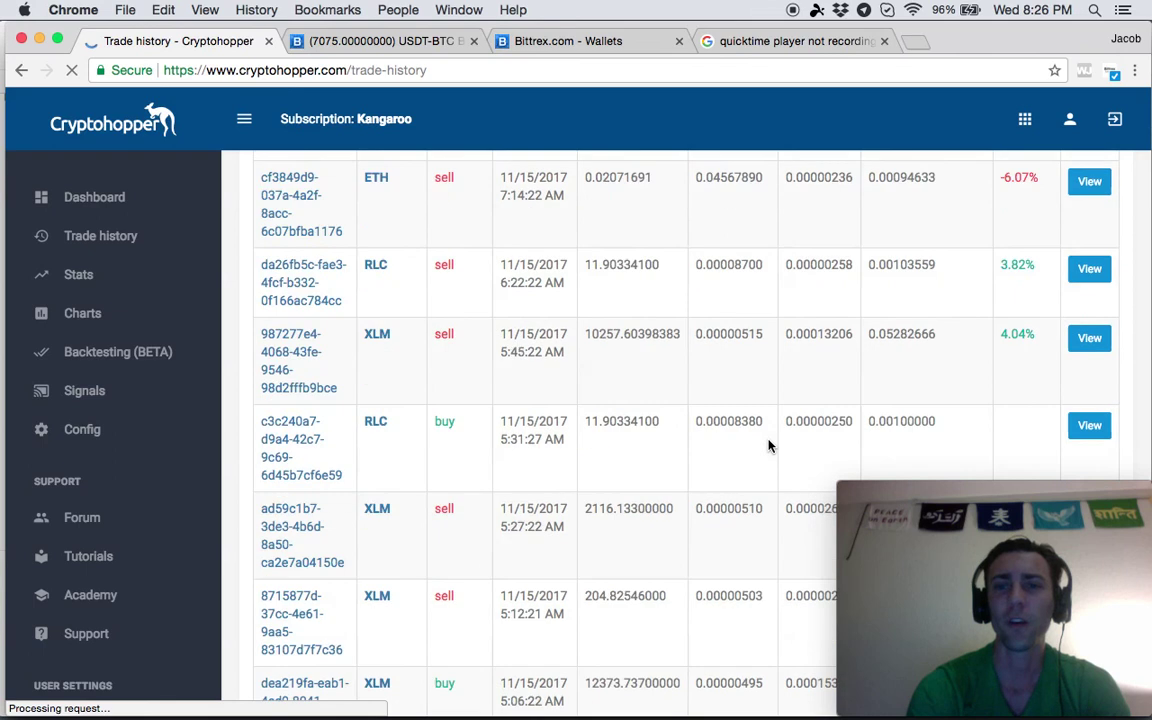
pyautogui.scroll(-5, 734, 459)
pyautogui.scroll(-2, 734, 459)
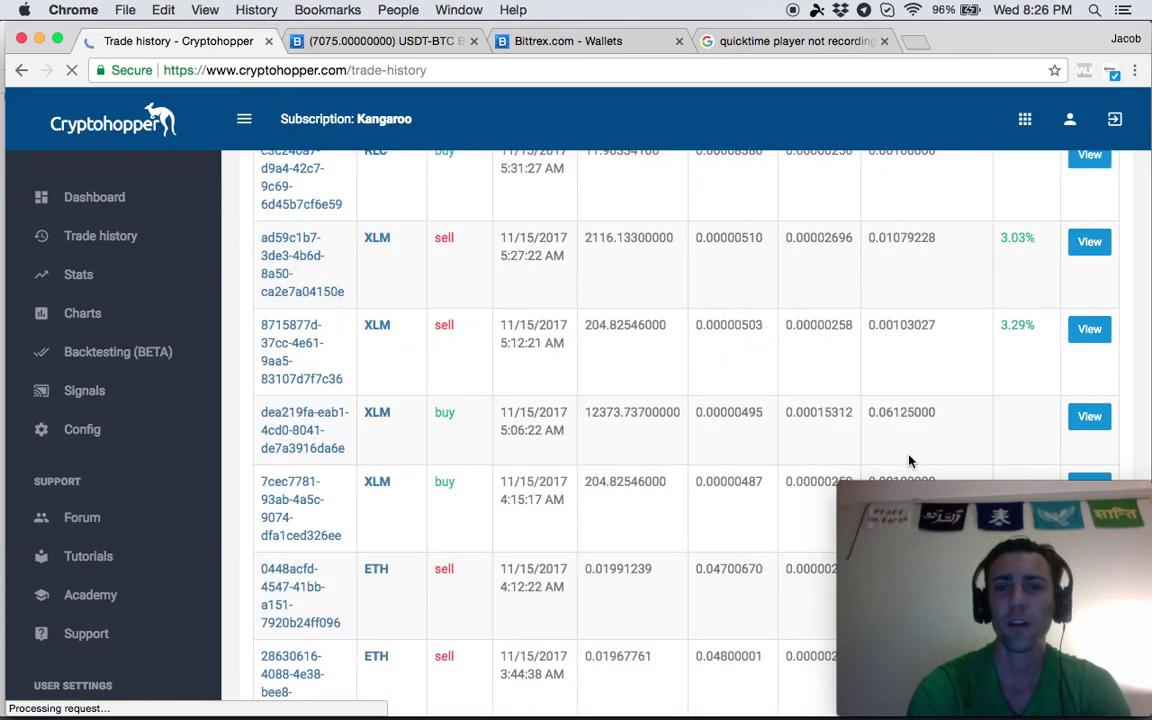
pyautogui.scroll(1, 907, 340)
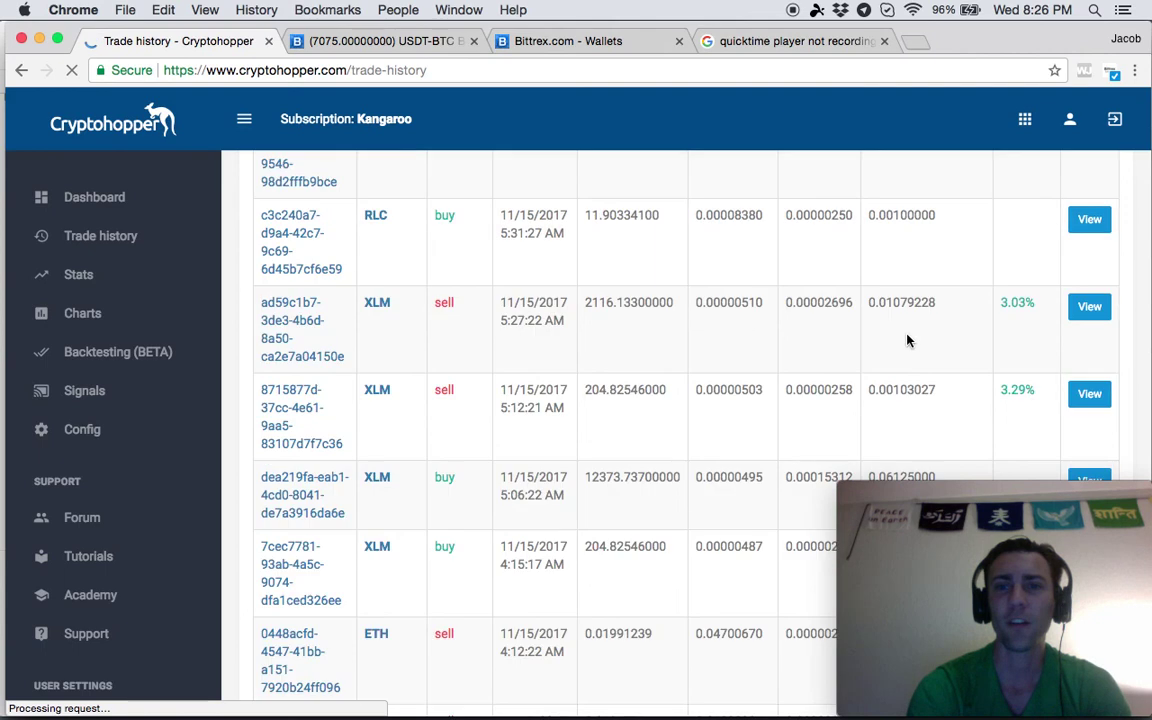
pyautogui.scroll(1, 907, 340)
pyautogui.scroll(1, 908, 380)
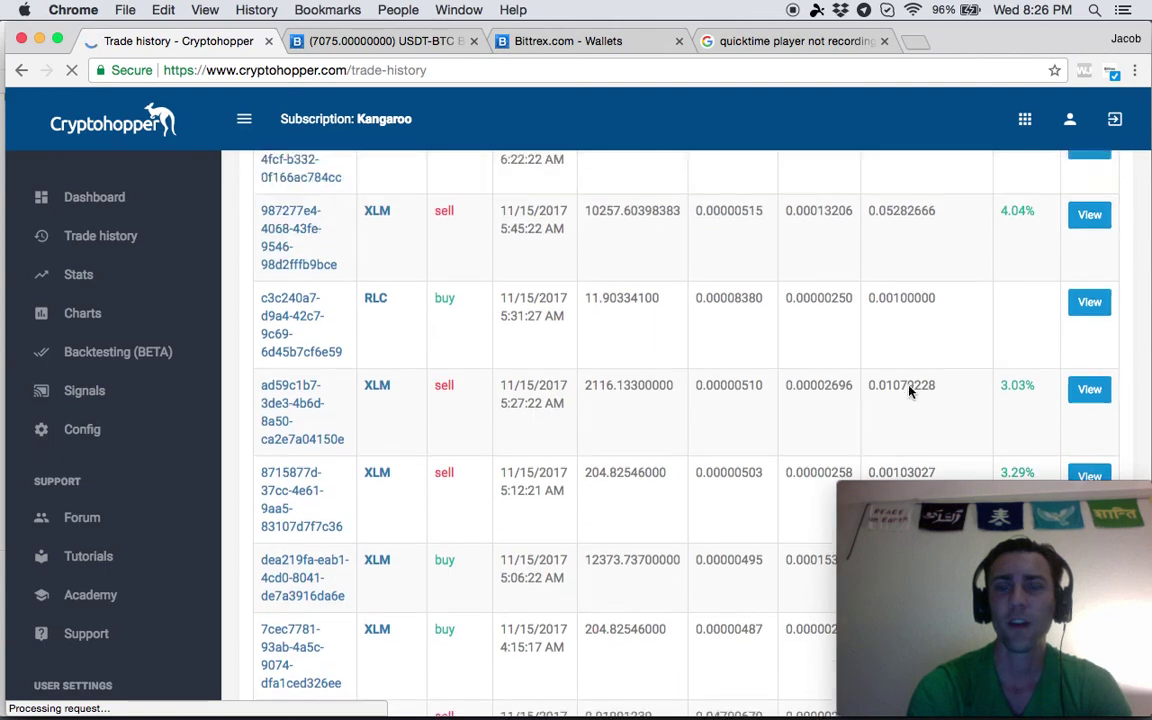
pyautogui.scroll(4, 909, 391)
pyautogui.scroll(1, 909, 391)
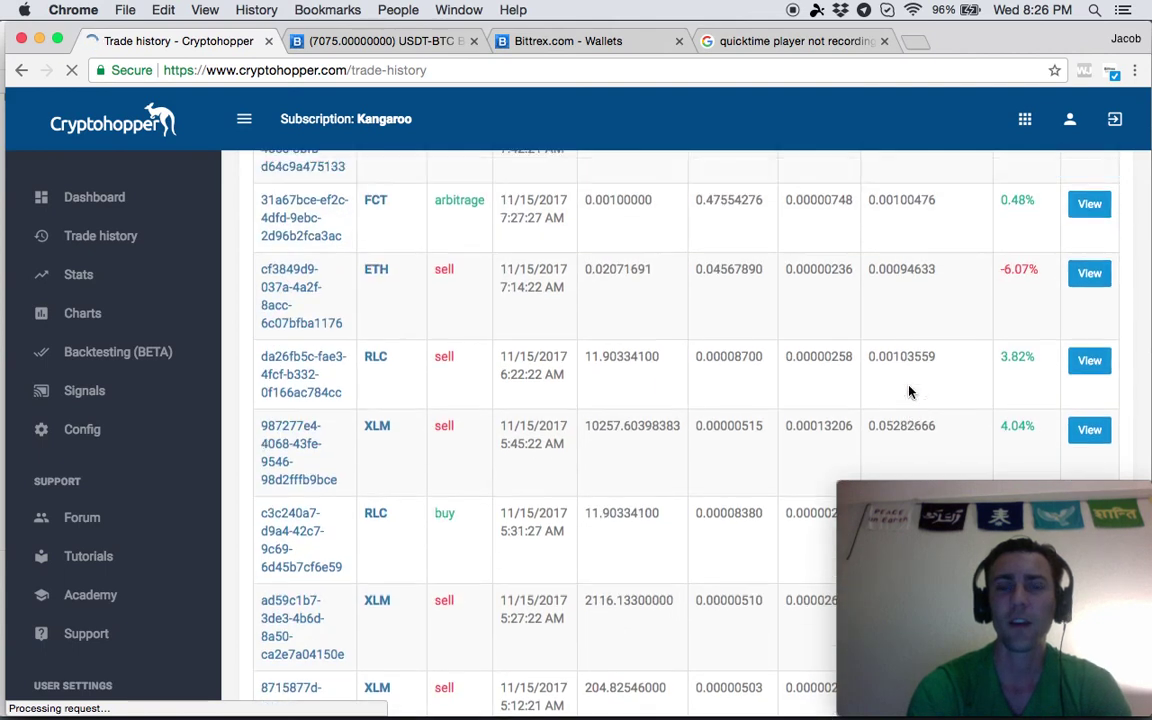
pyautogui.scroll(2, 909, 391)
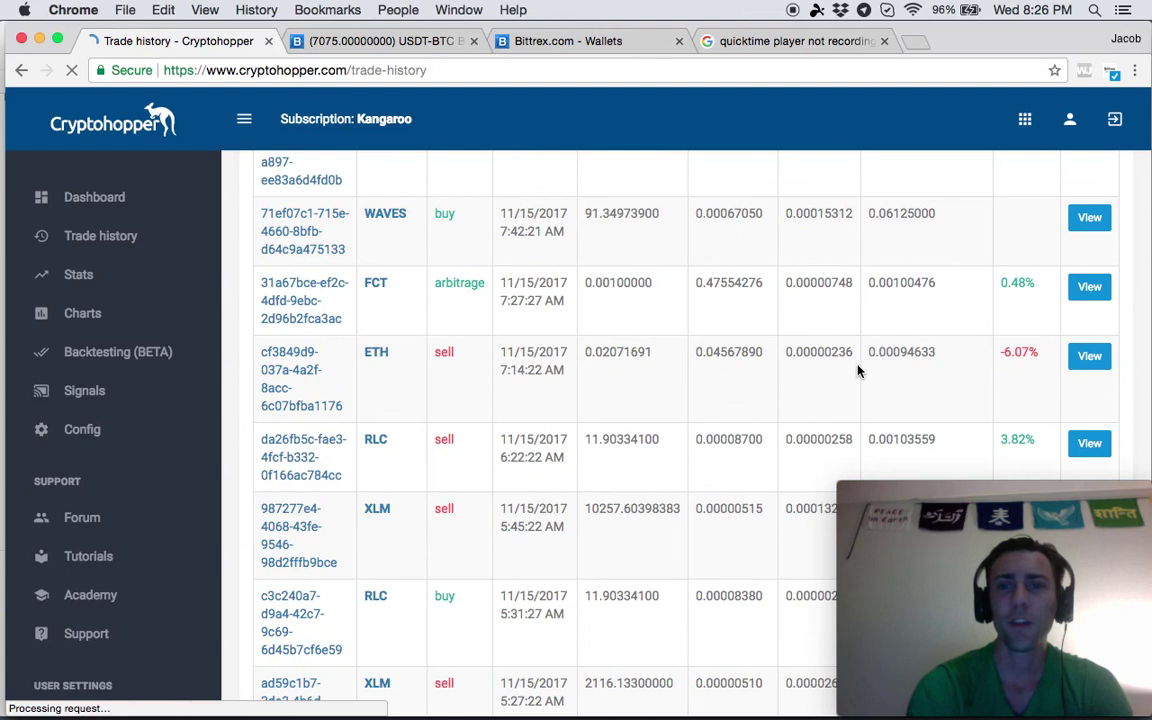
pyautogui.scroll(1, 895, 375)
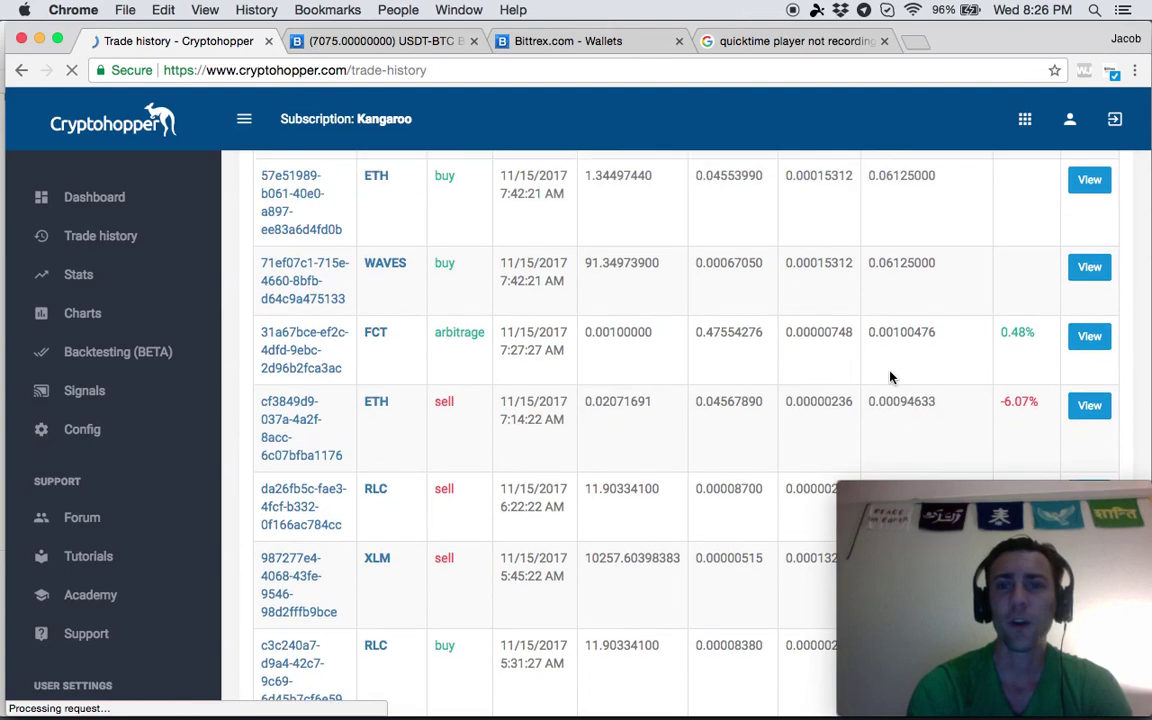
pyautogui.scroll(2, 897, 320)
pyautogui.scroll(2, 897, 320)
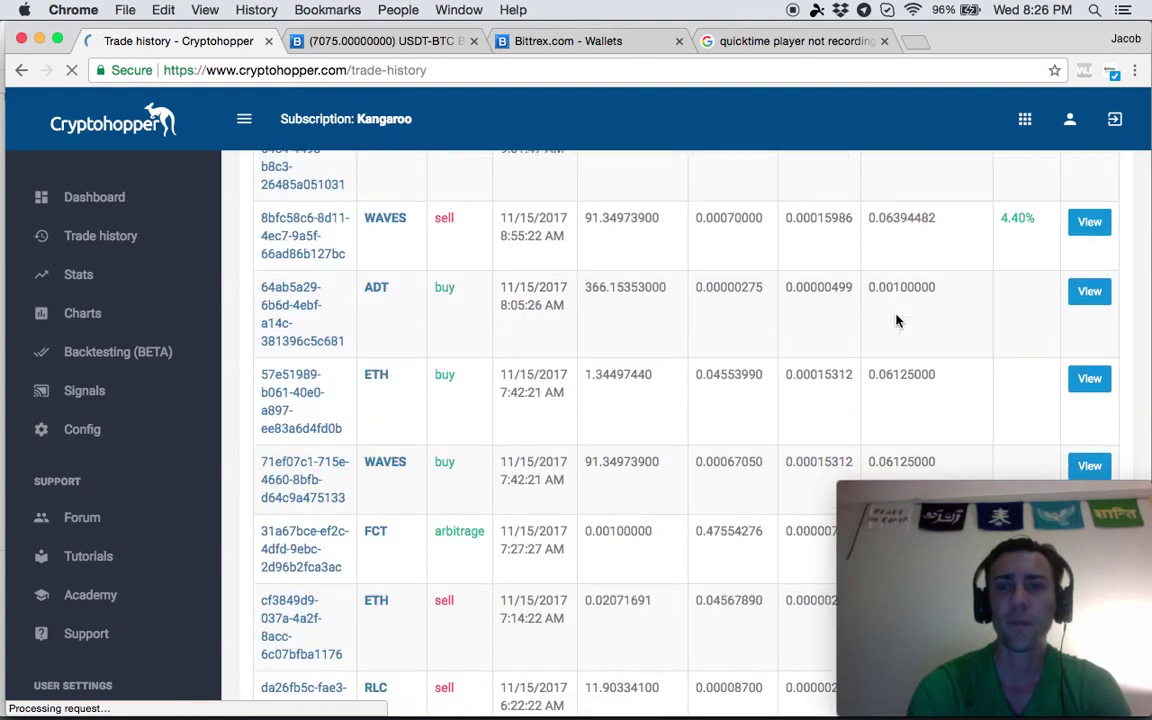
pyautogui.scroll(10, 897, 320)
pyautogui.scroll(10, 896, 318)
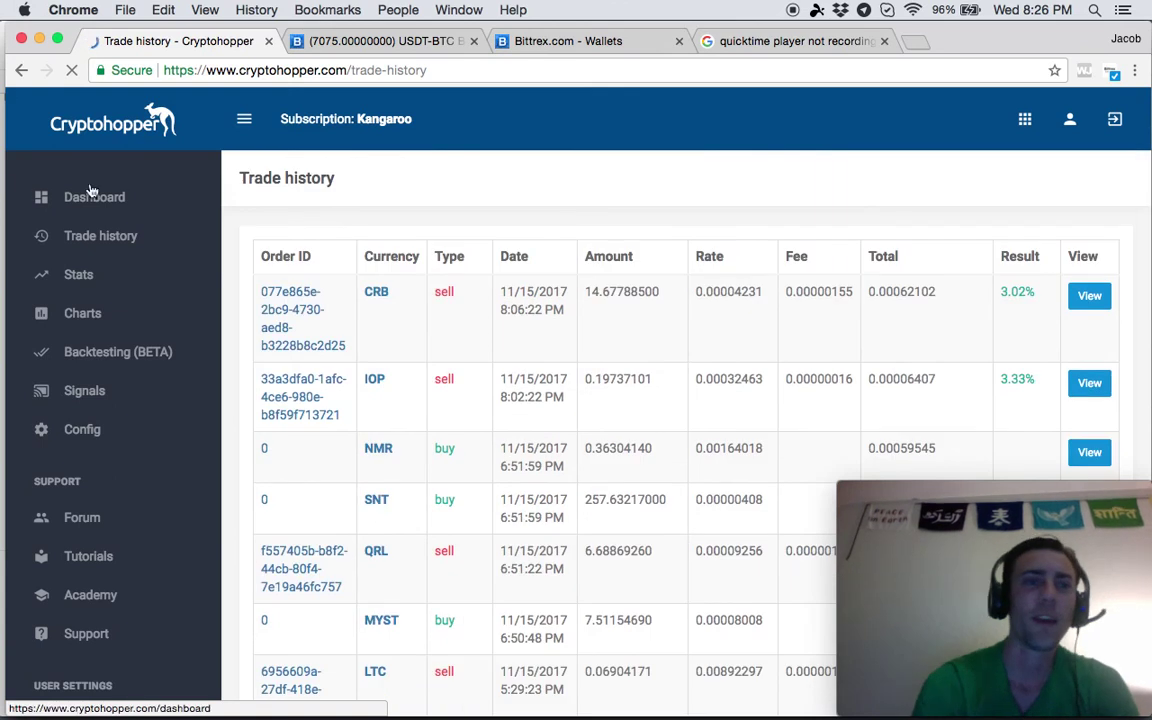
pyautogui.click(84, 199)
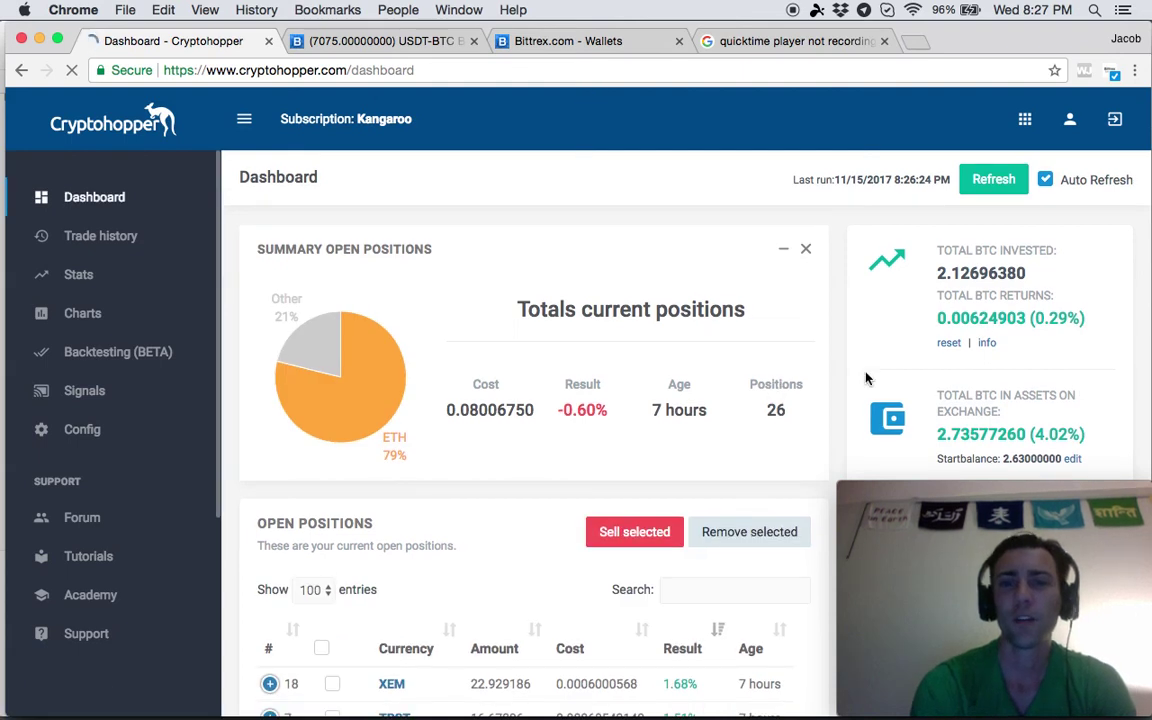
# Scroll to open positions led by XEM at 1.68%, with buying and selling enabled.
pyautogui.scroll(-3, 829, 354)
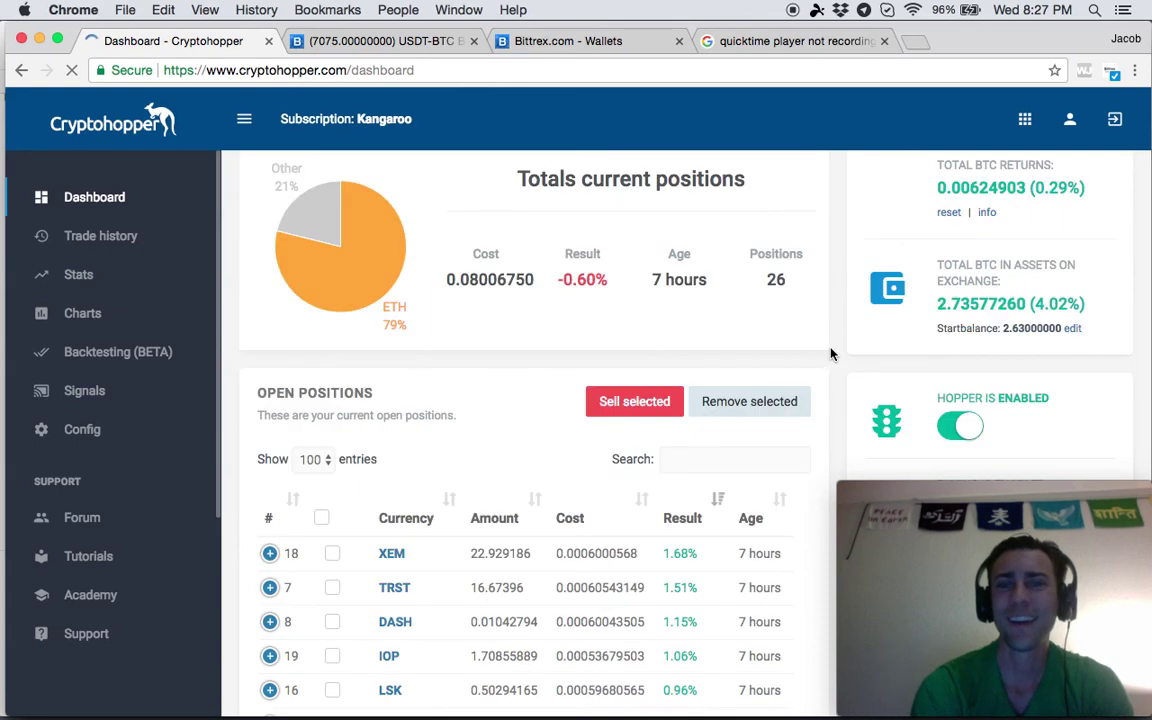
pyautogui.scroll(-5, 829, 354)
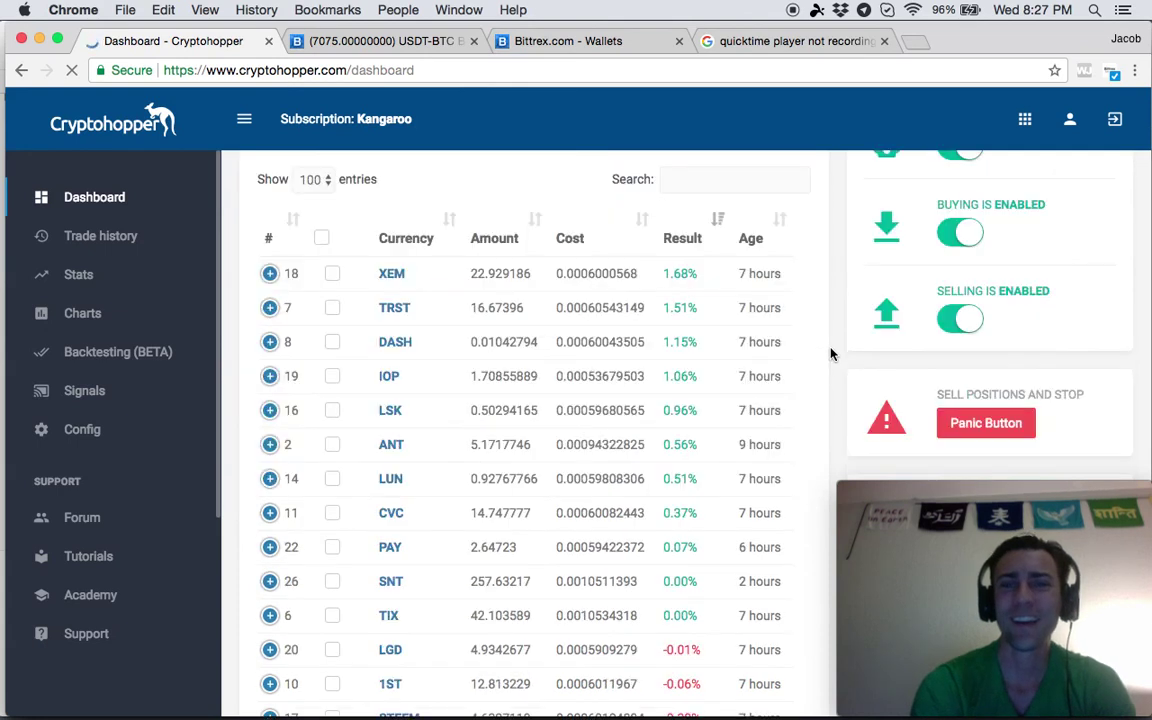